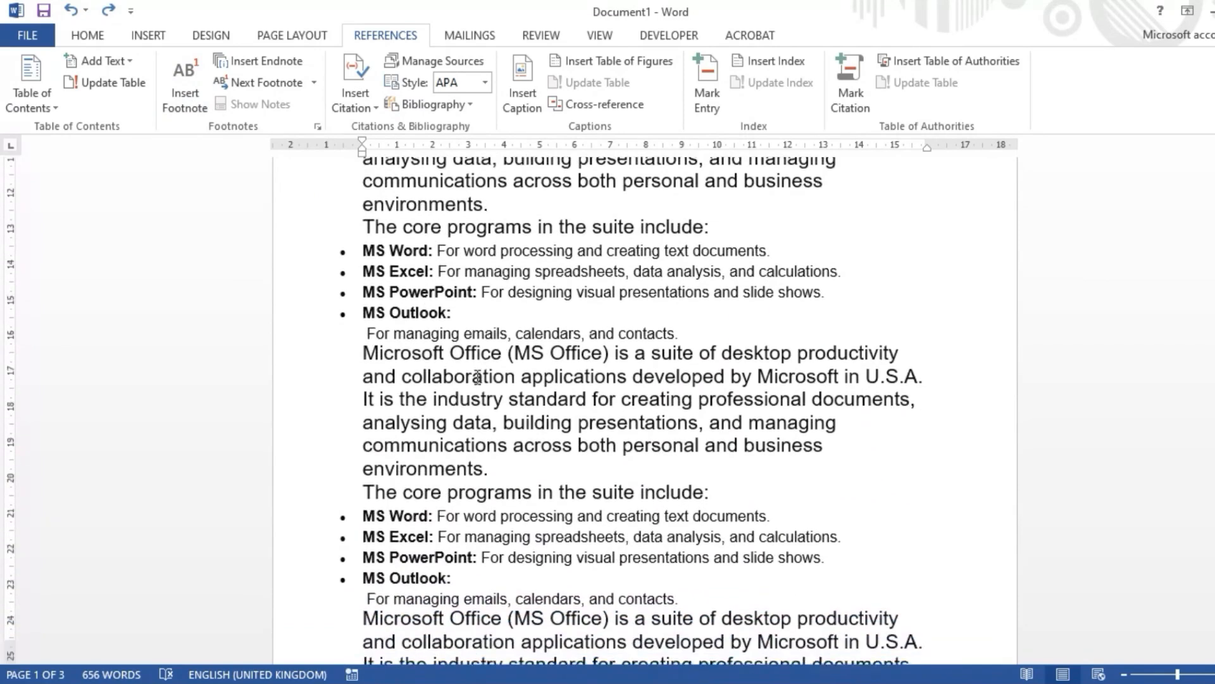
# Step: Look through the first page of the document, from the opening paragraph down to the page's lower margin
pyautogui.scroll(5, 478, 379)
pyautogui.scroll(6, 478, 379)
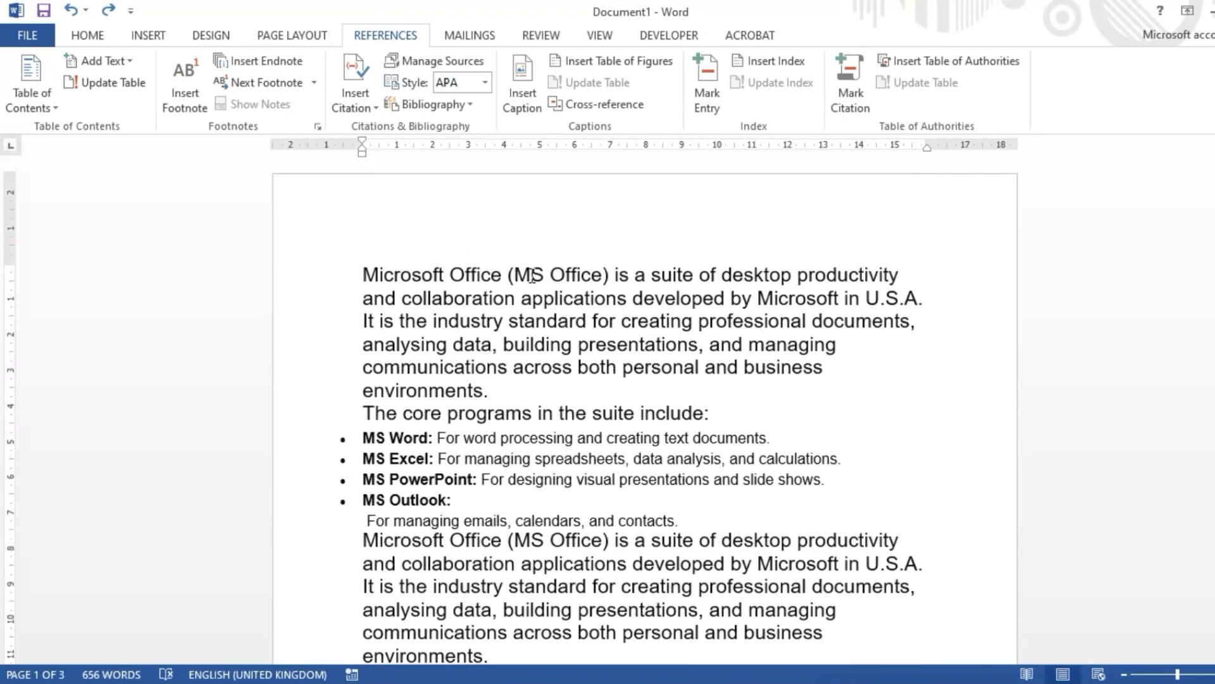
pyautogui.scroll(-5, 534, 274)
pyautogui.scroll(-3, 534, 276)
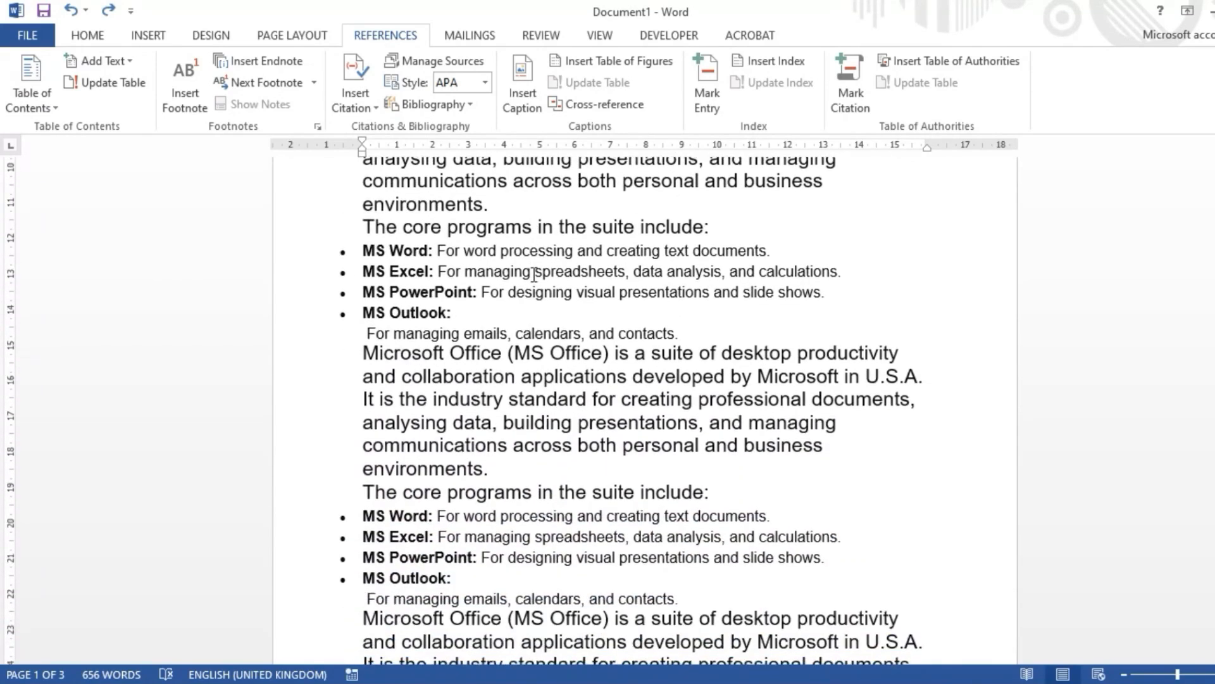
pyautogui.scroll(2, 534, 274)
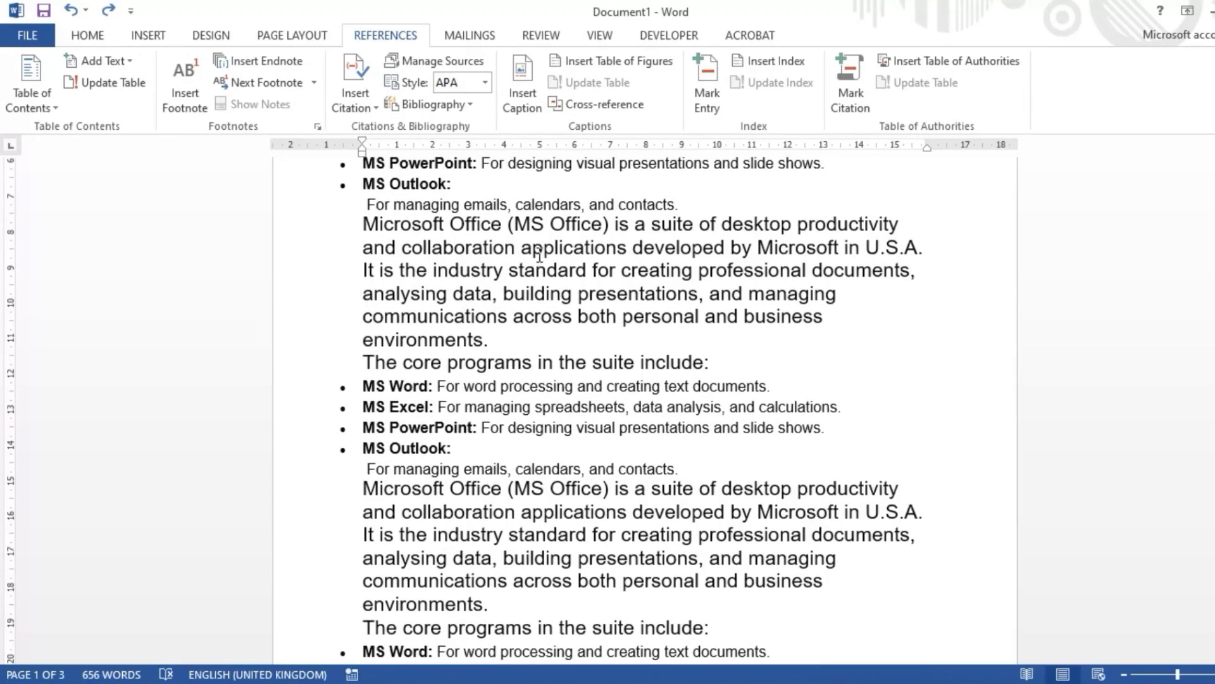
pyautogui.scroll(-1, 539, 278)
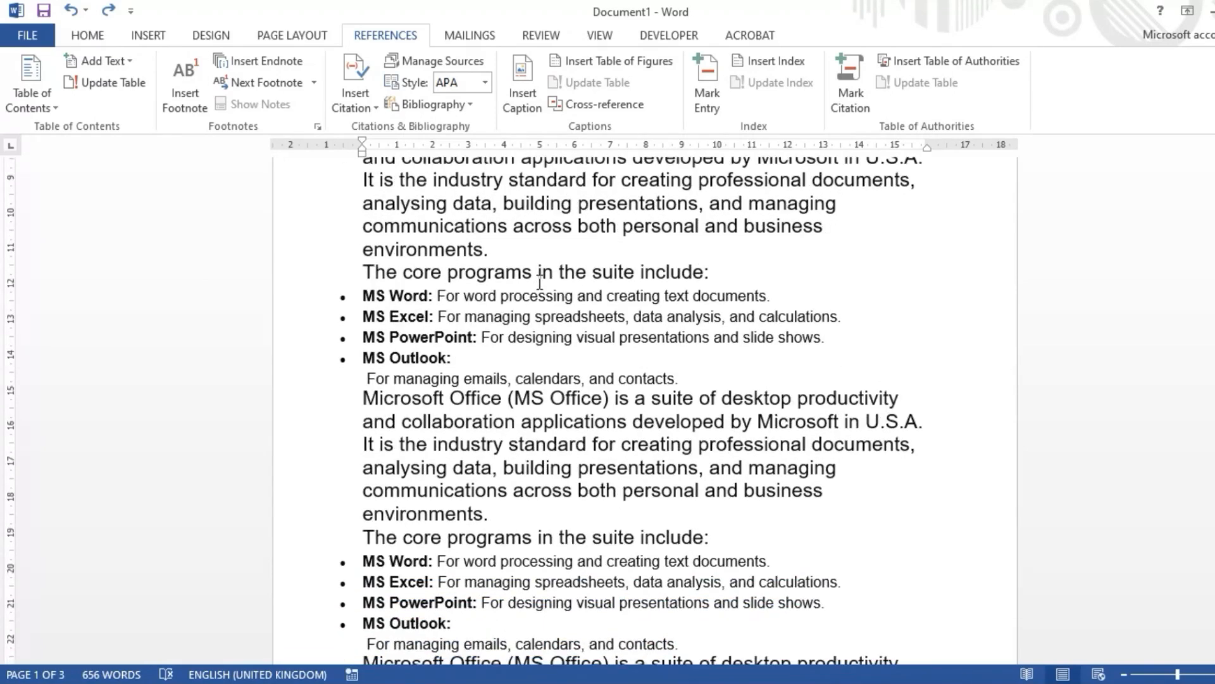
pyautogui.scroll(3, 539, 282)
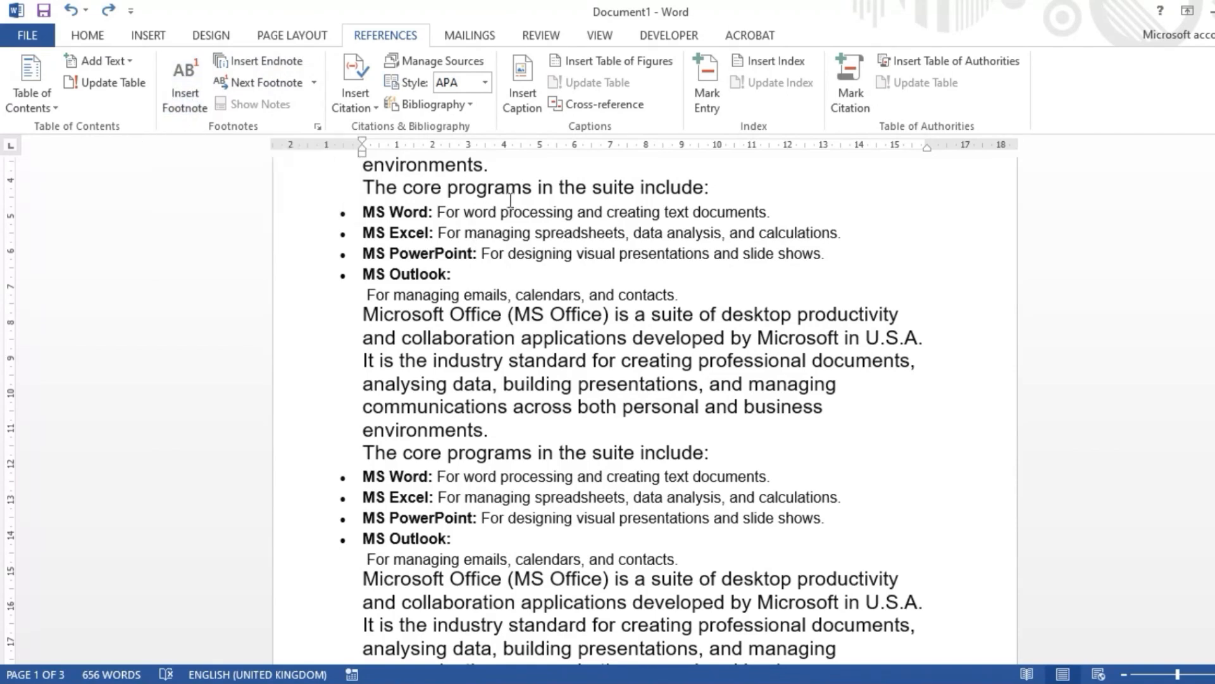
pyautogui.scroll(3, 475, 284)
pyautogui.scroll(1, 464, 234)
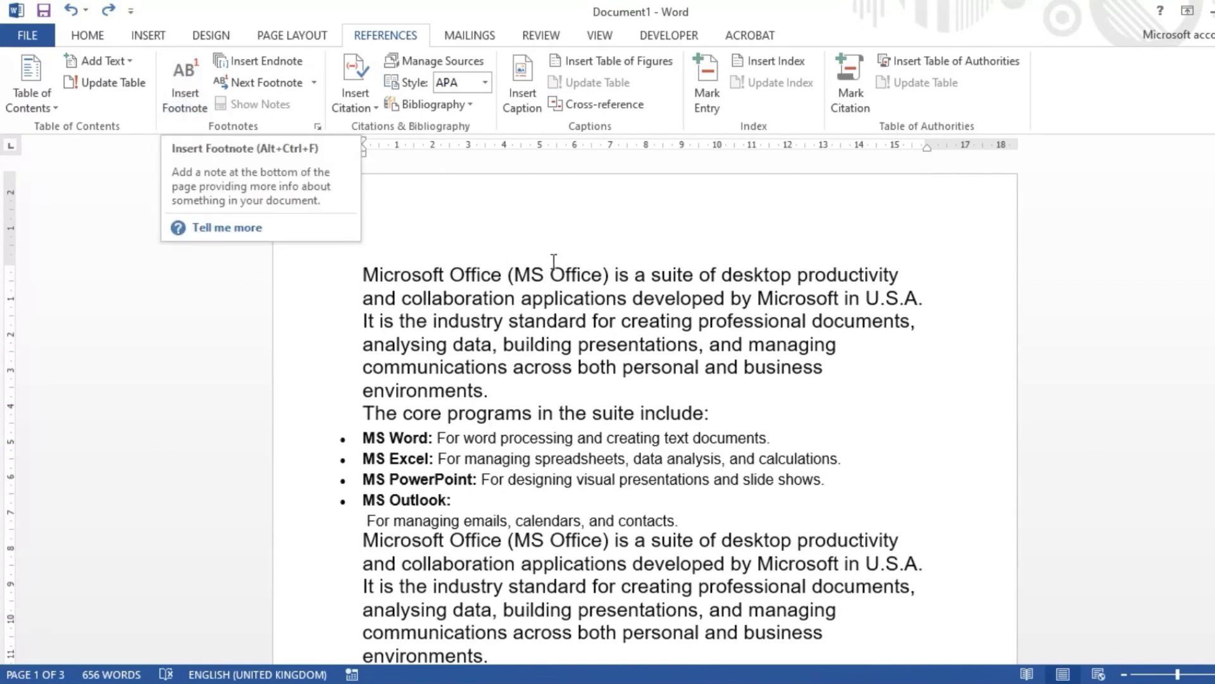
pyautogui.scroll(-3, 602, 303)
pyautogui.scroll(-10, 603, 302)
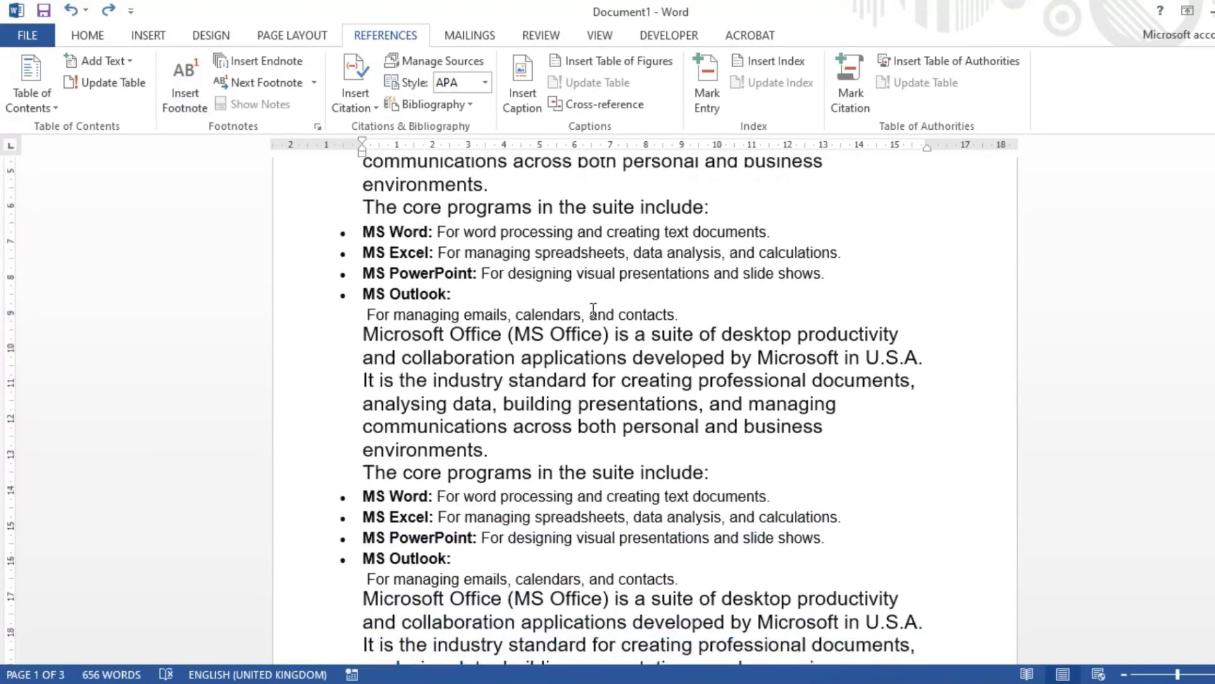
pyautogui.scroll(-5, 594, 310)
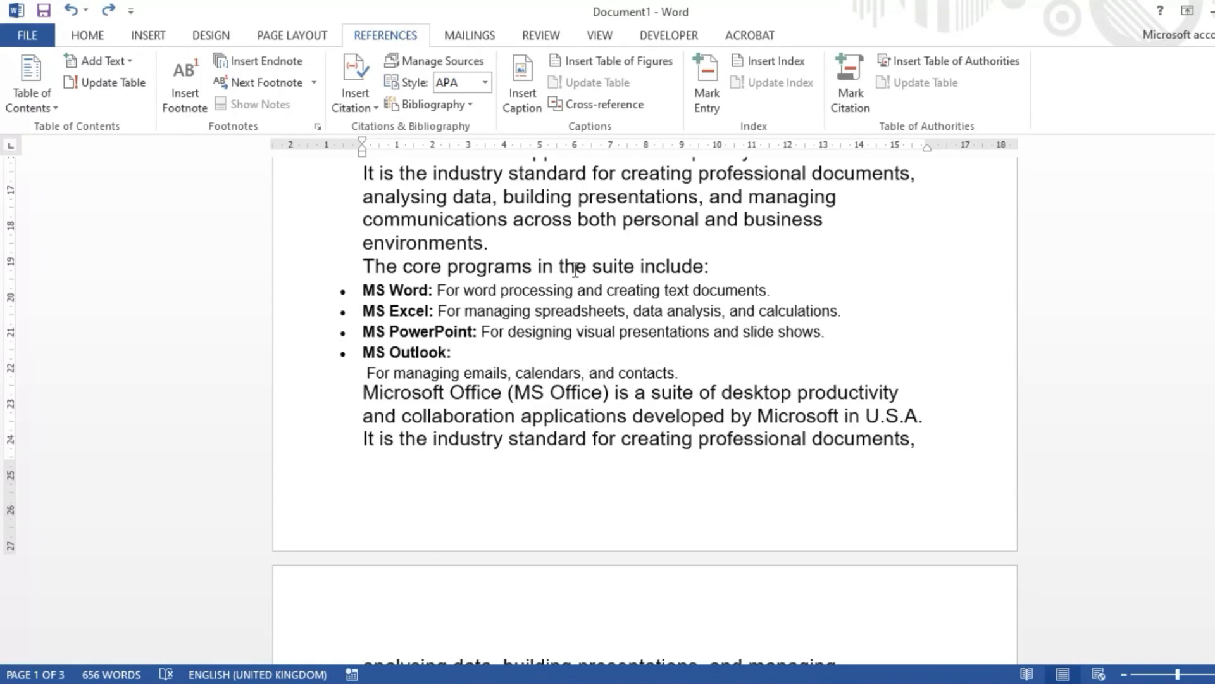
# Step: Insert a footnote at the word "MS" in the first line of the opening paragraph
pyautogui.scroll(10, 590, 359)
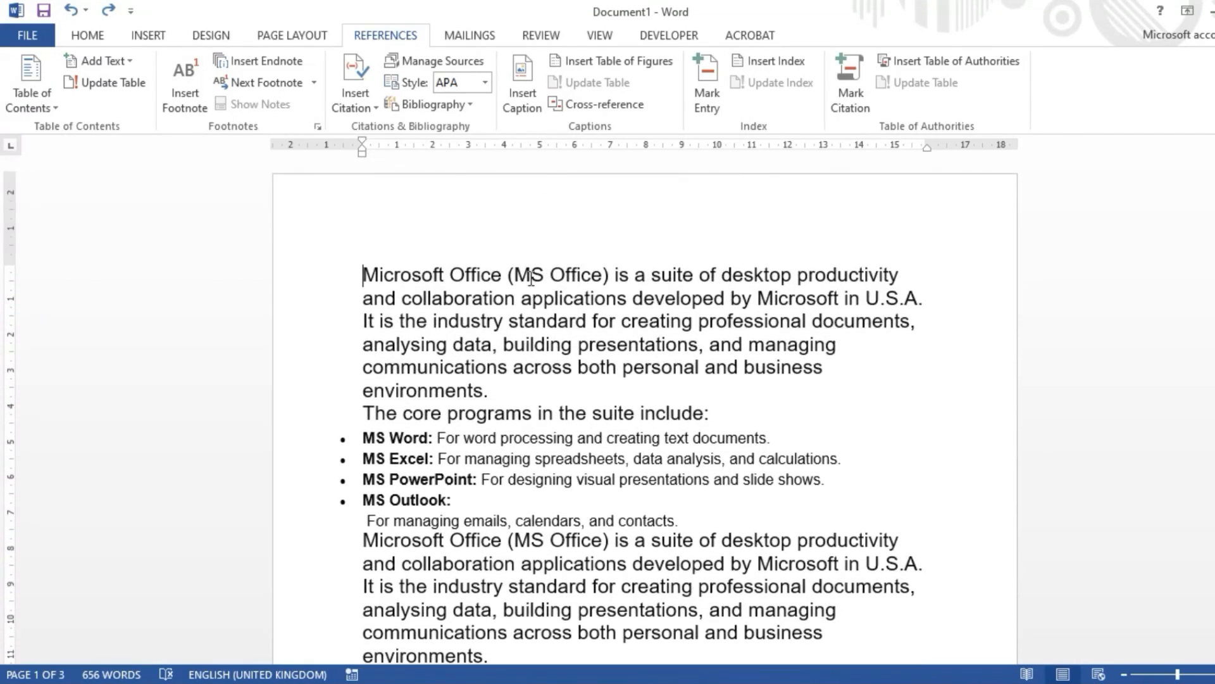
pyautogui.moveTo(543, 279); pyautogui.dragTo(523, 280)
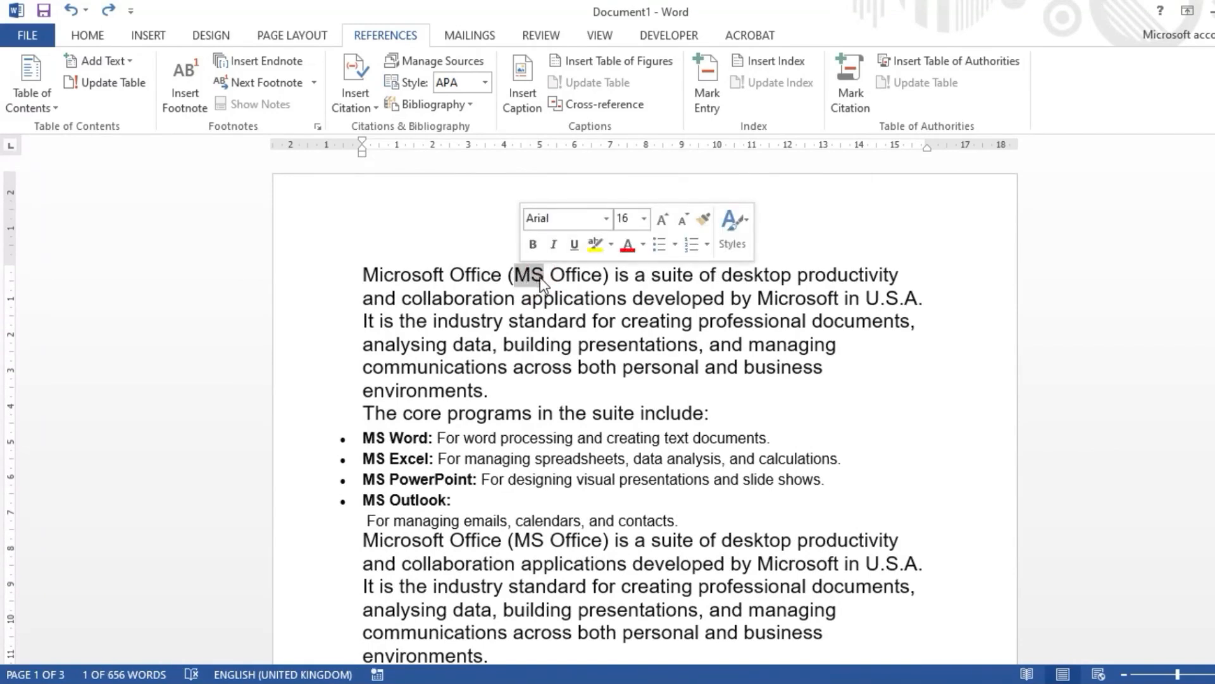
pyautogui.scroll(-1, 540, 279)
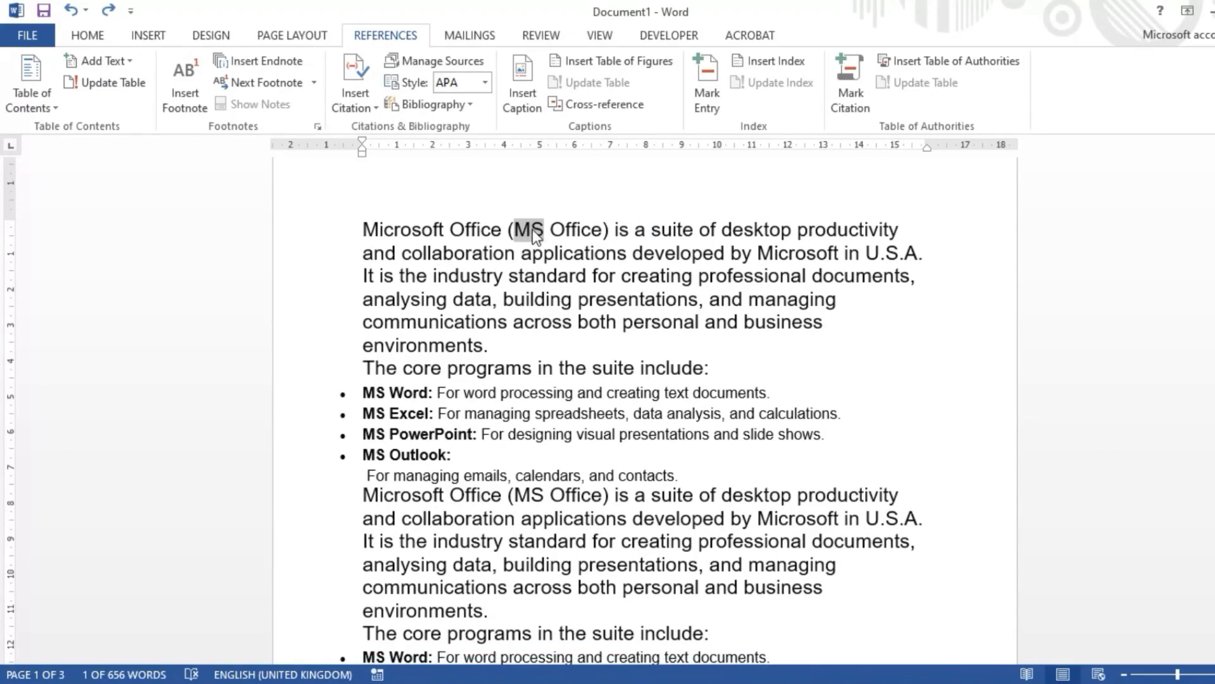
pyautogui.click(188, 94)
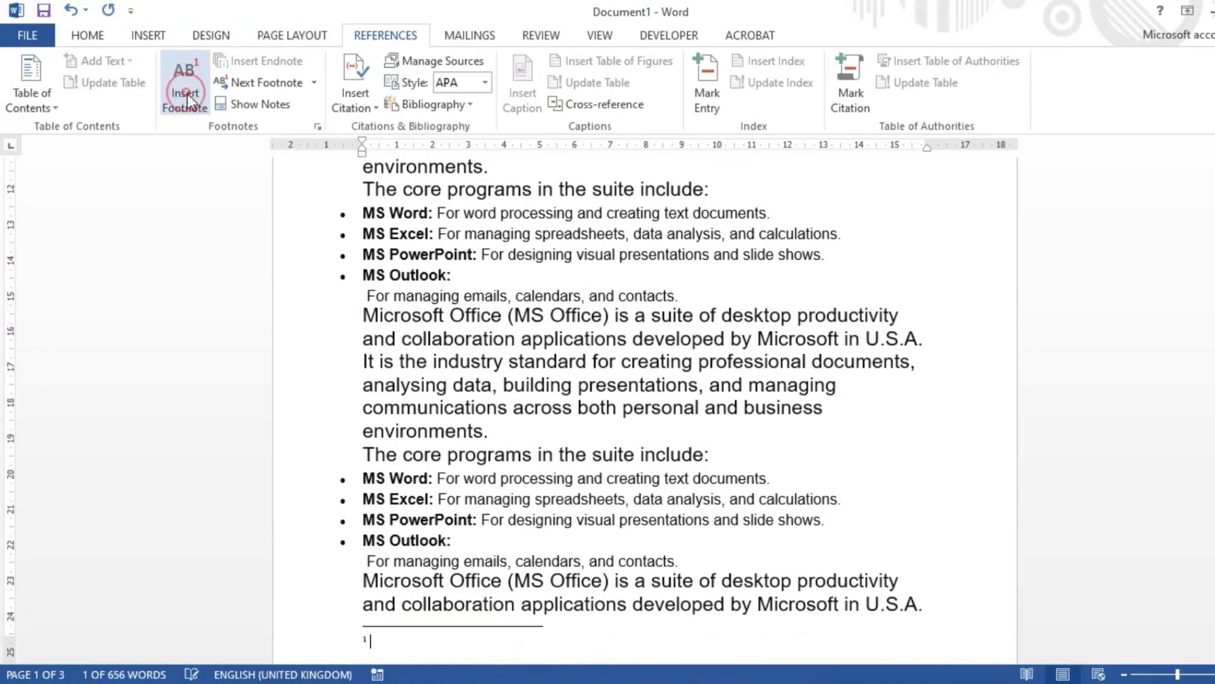
# Step: Check the new reference mark beside "MS" and enter "MicroSoft" as the text of the first footnote
pyautogui.scroll(10, 463, 319)
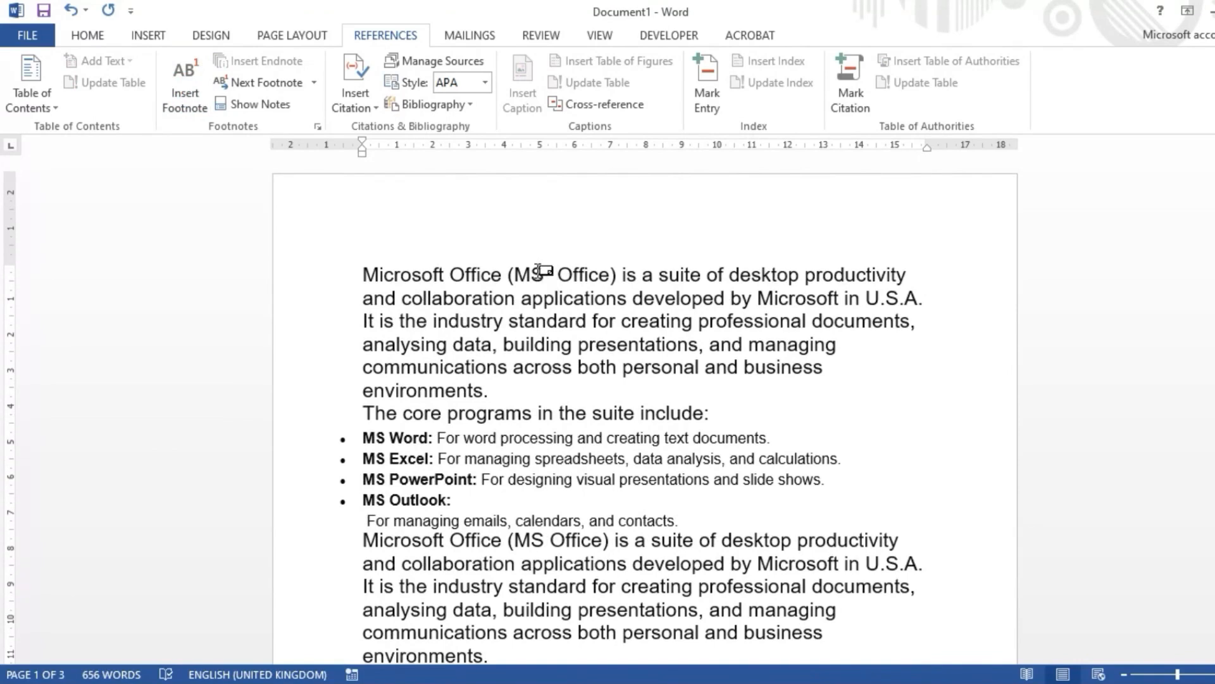
pyautogui.moveTo(551, 283)
pyautogui.scroll(-5, 527, 289)
pyautogui.scroll(-6, 524, 289)
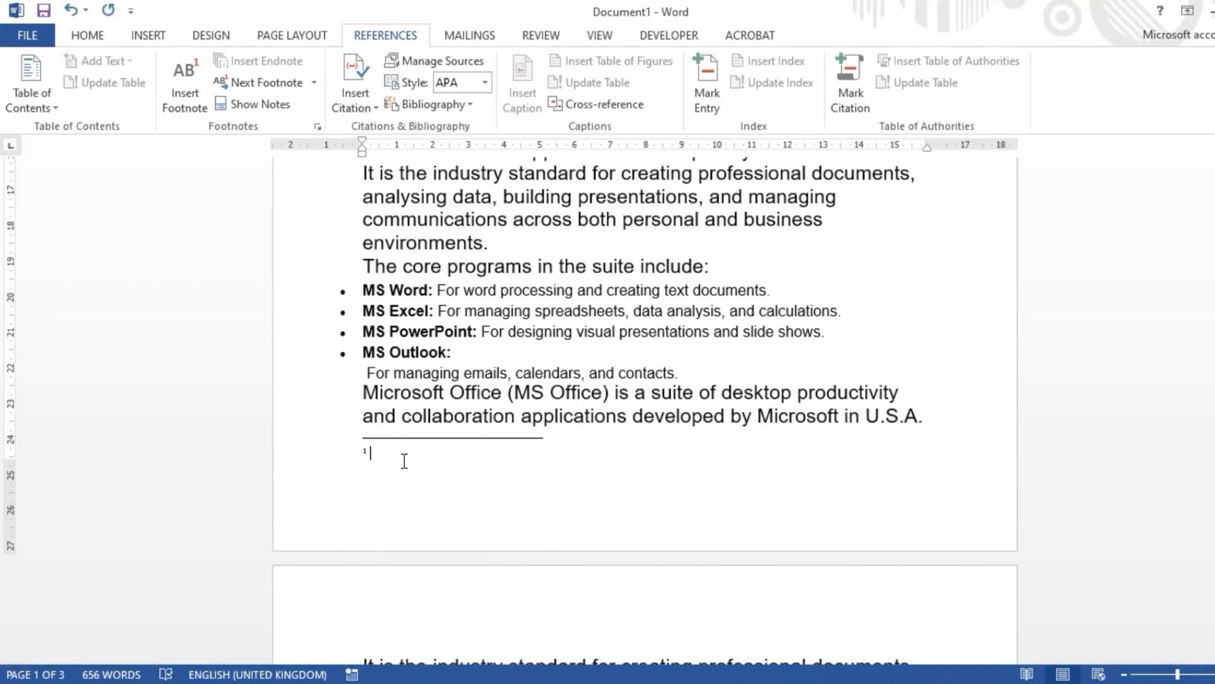
pyautogui.write('MicroSoft')
# Step: Format the "MicroSoft" footnote with font size 16 and red font colour
pyautogui.moveTo(420, 456); pyautogui.dragTo(356, 450)
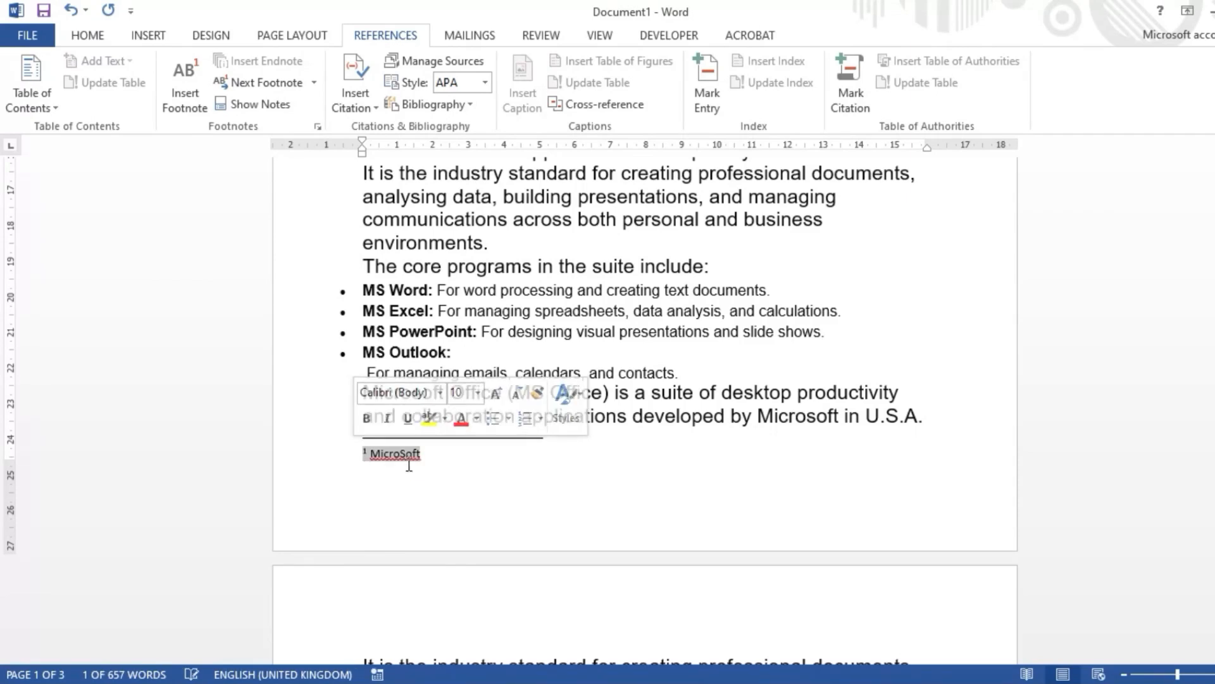
pyautogui.click(478, 395)
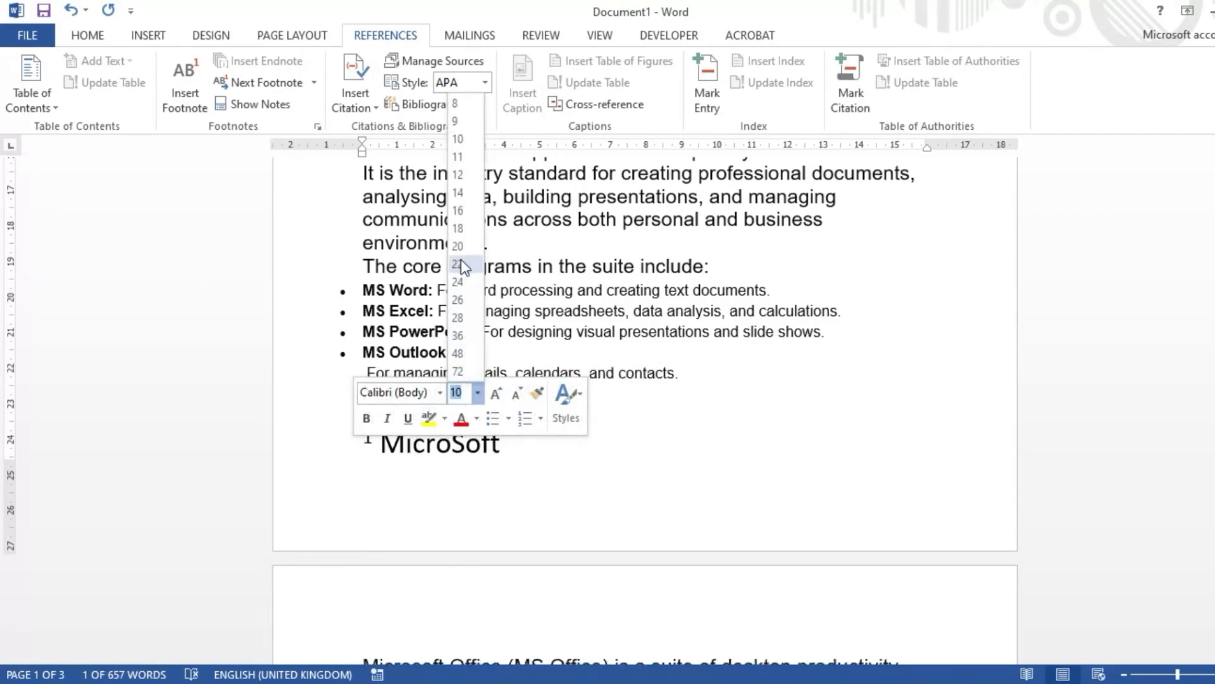
pyautogui.click(458, 211)
pyautogui.click(476, 418)
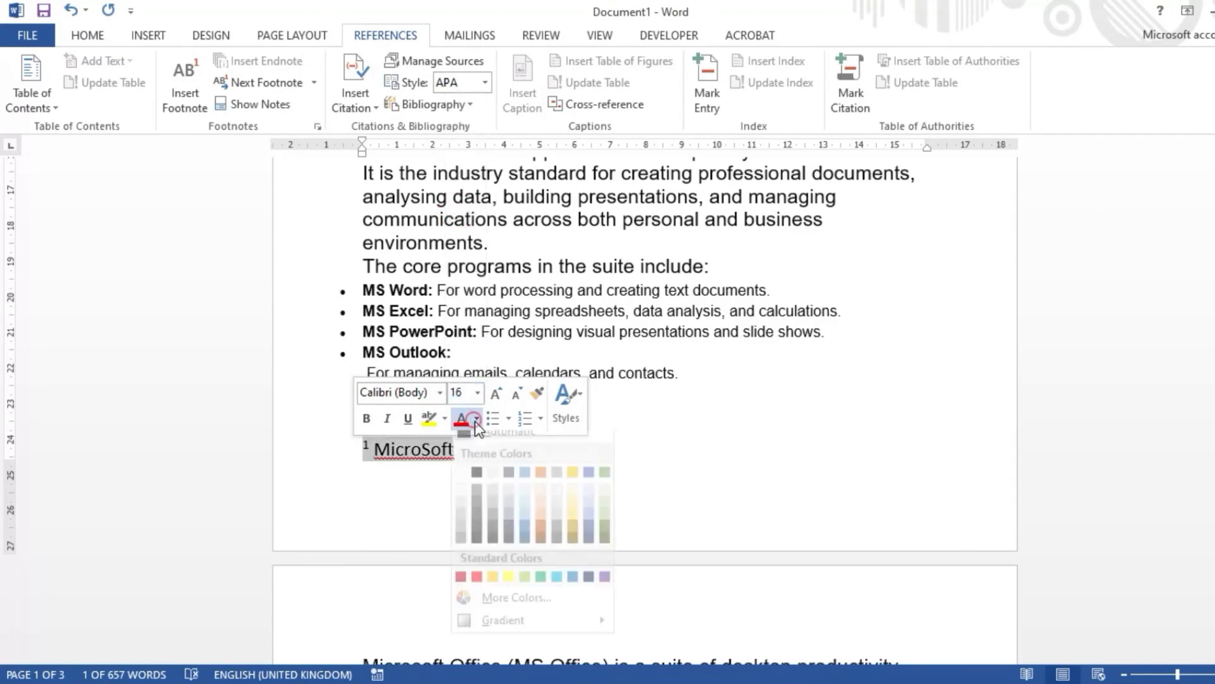
pyautogui.click(477, 588)
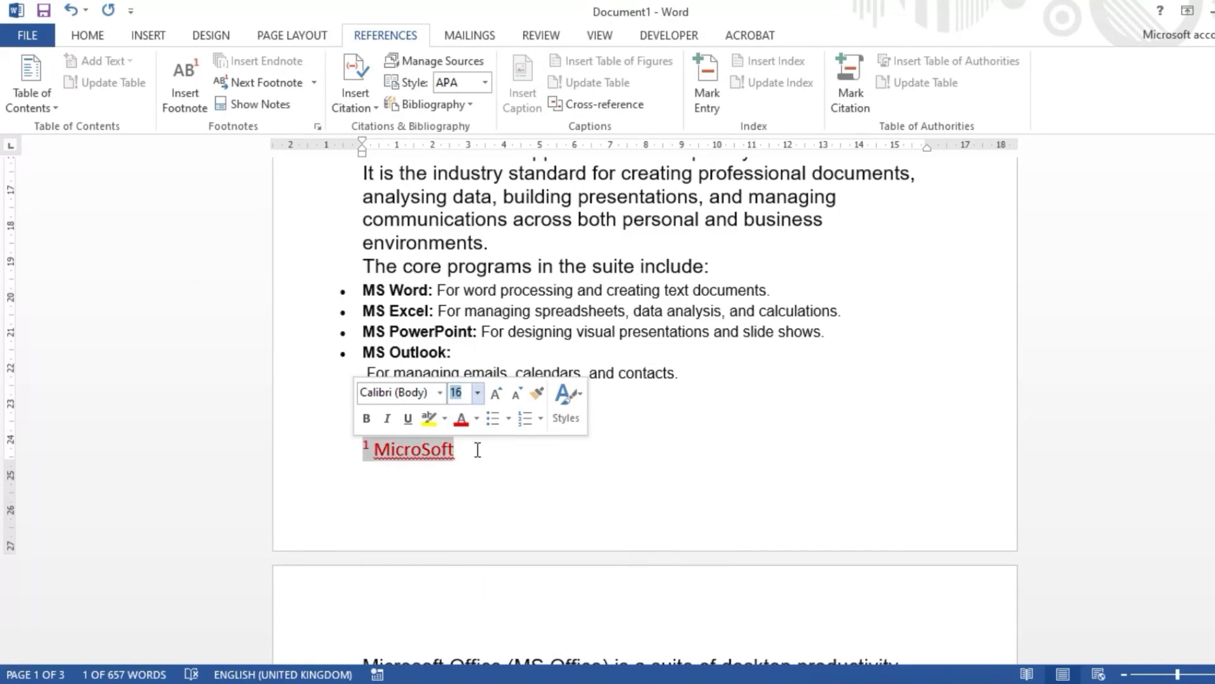
pyautogui.click(481, 452)
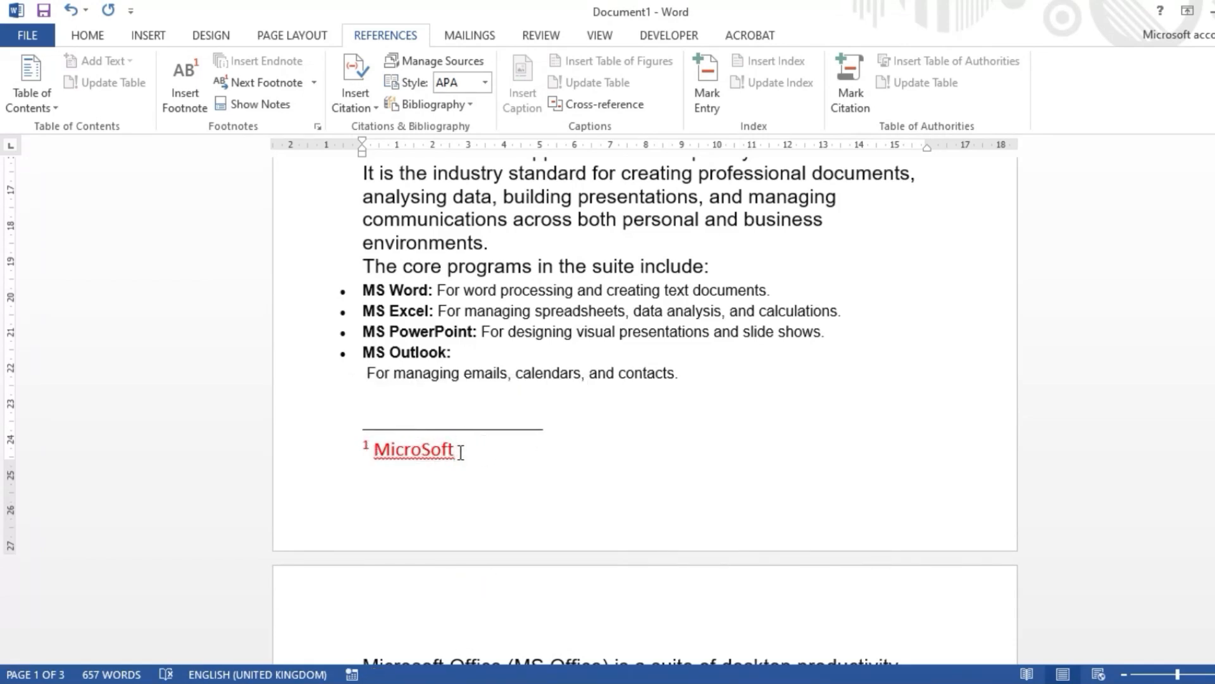
# Step: Insert a second footnote at "U.S.A." in the second Microsoft Office paragraph on the first page
pyautogui.scroll(7, 460, 453)
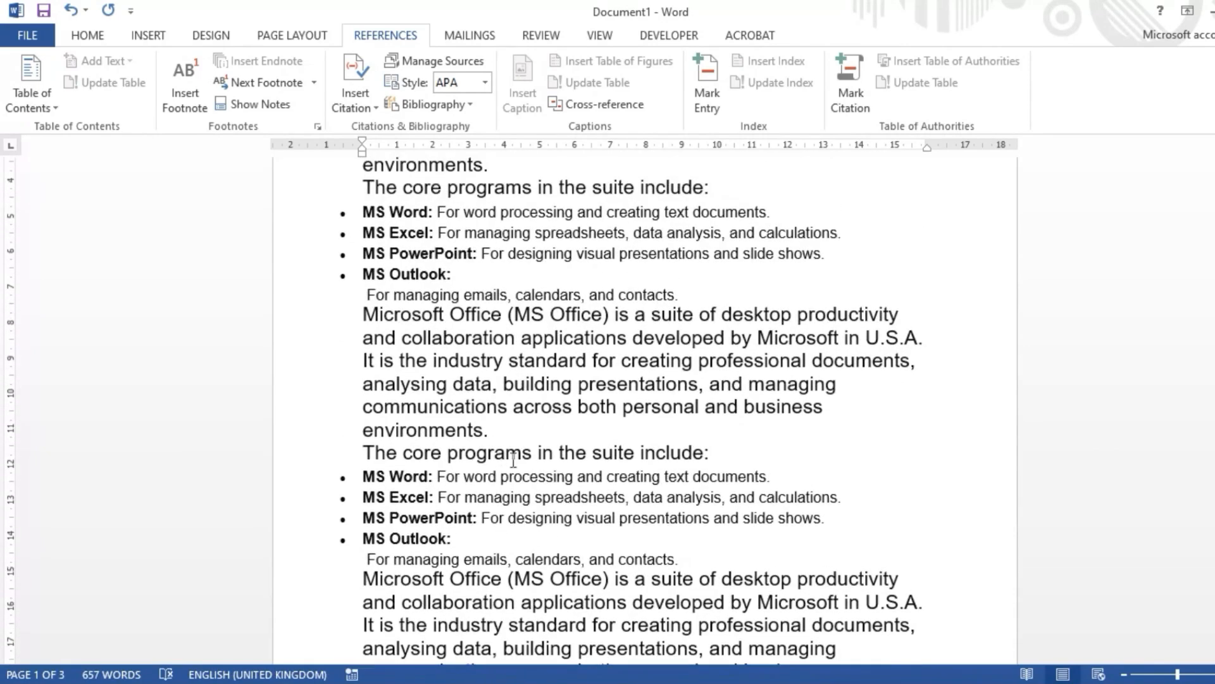
pyautogui.moveTo(918, 342); pyautogui.dragTo(871, 354)
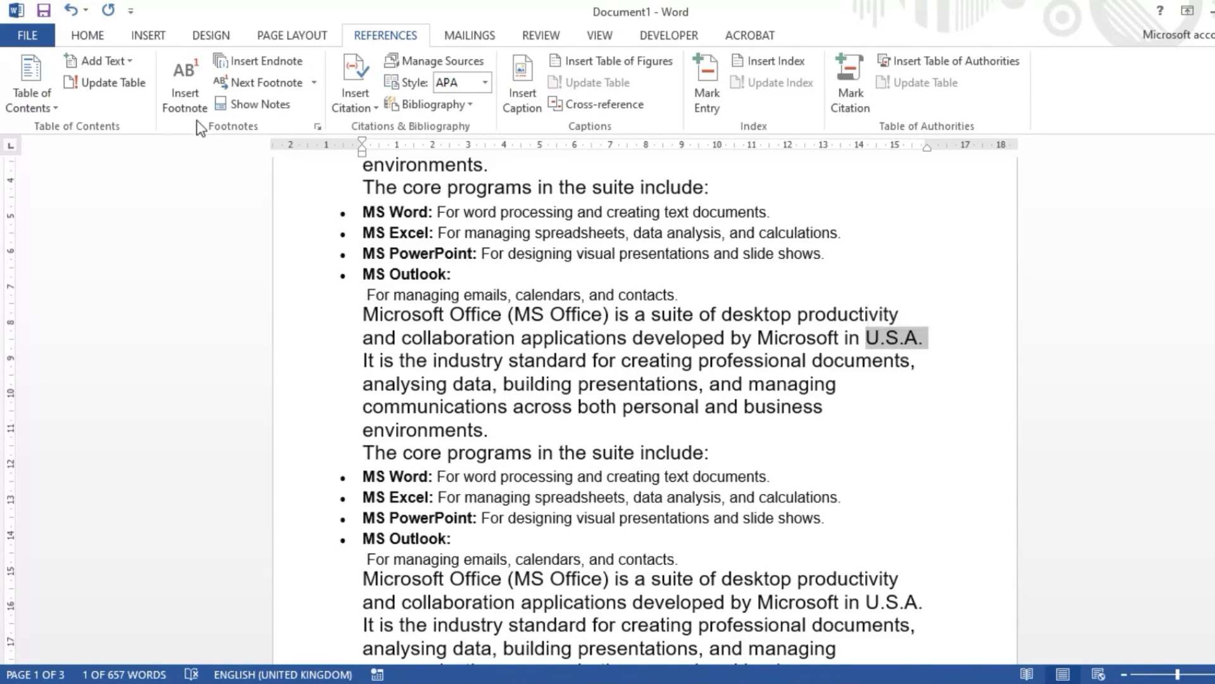
pyautogui.click(184, 95)
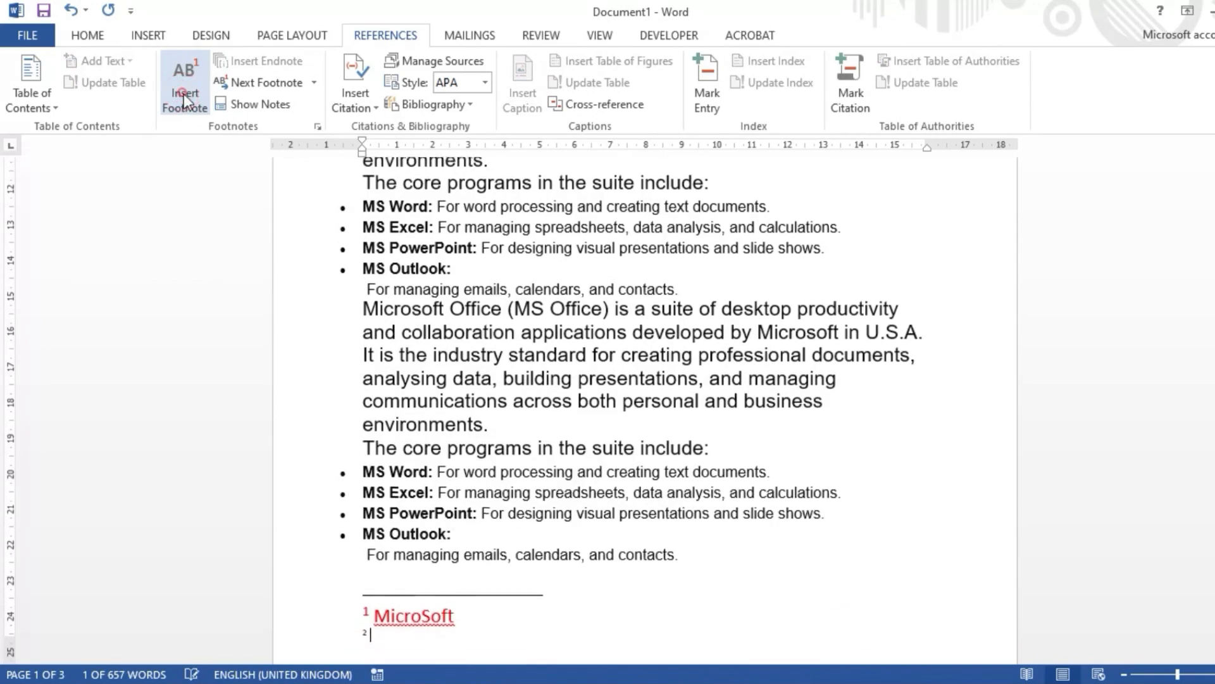
pyautogui.scroll(-2, 438, 507)
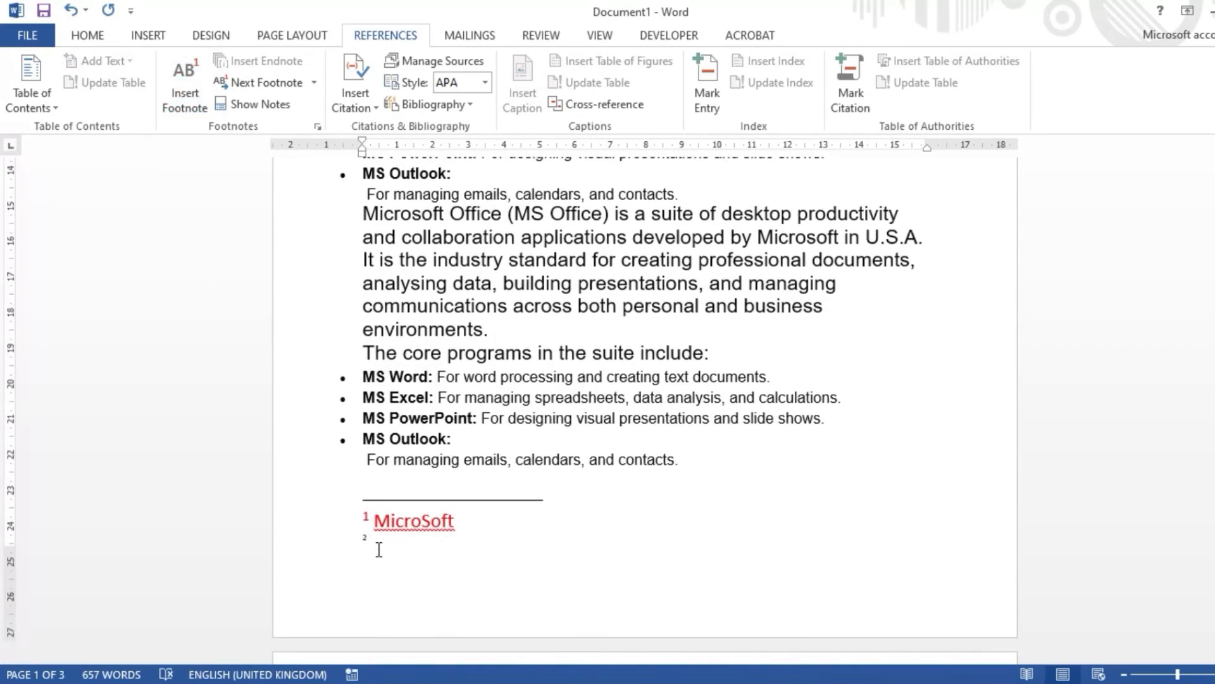
# Step: Enter "United States Of America" as the text of the second footnote
pyautogui.write('Uniot')
pyautogui.press('BackSpace')
pyautogui.press('BackSpace')
pyautogui.write('tedst')
pyautogui.press('BackSpace')
pyautogui.write('States Of America')
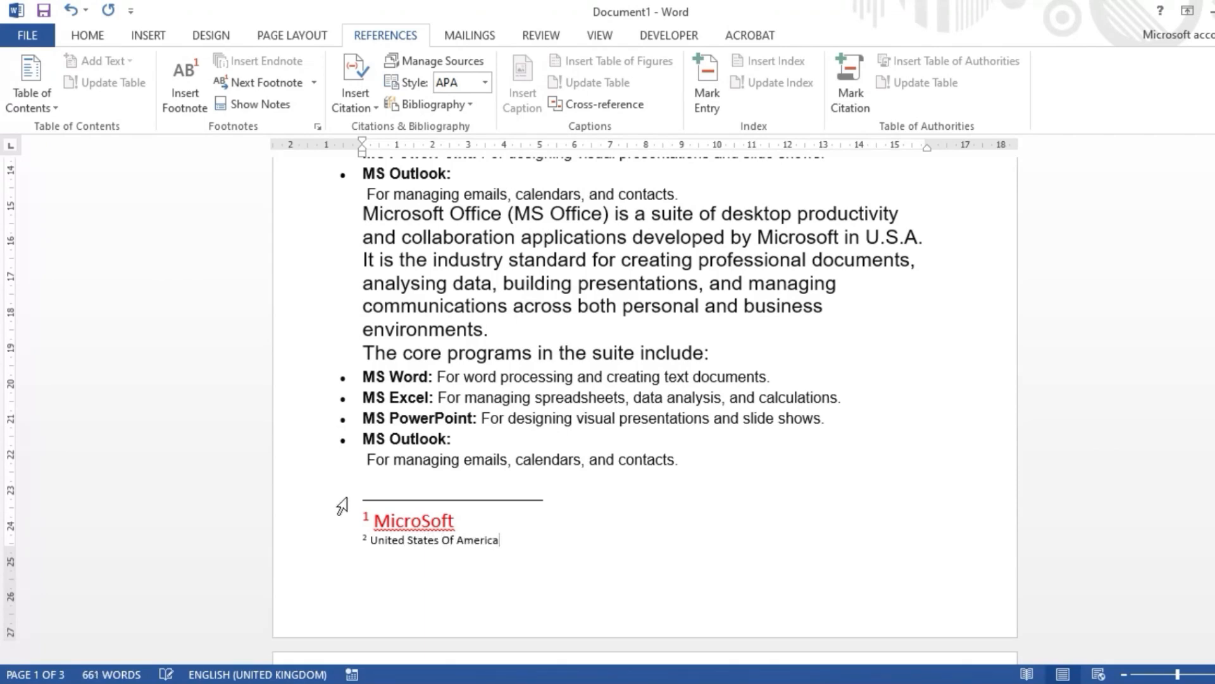
# Step: Format the "United States Of America" footnote with font size 14 and red font colour
pyautogui.tripleClick(511, 542)
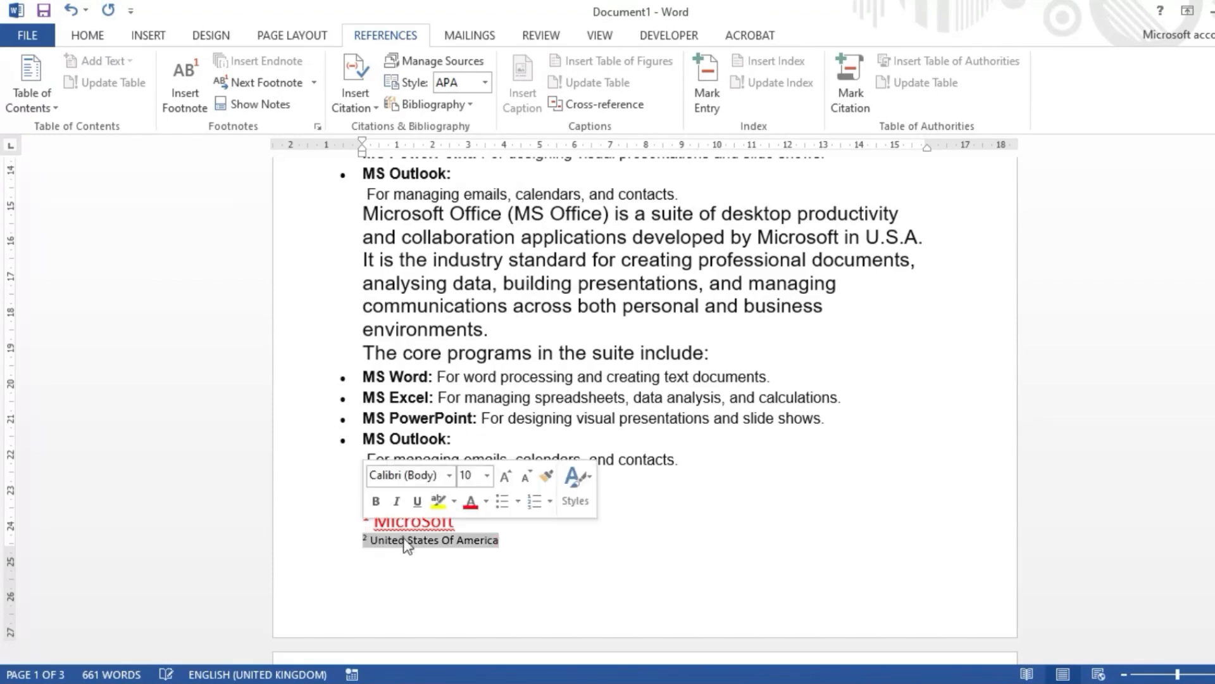
pyautogui.click(486, 475)
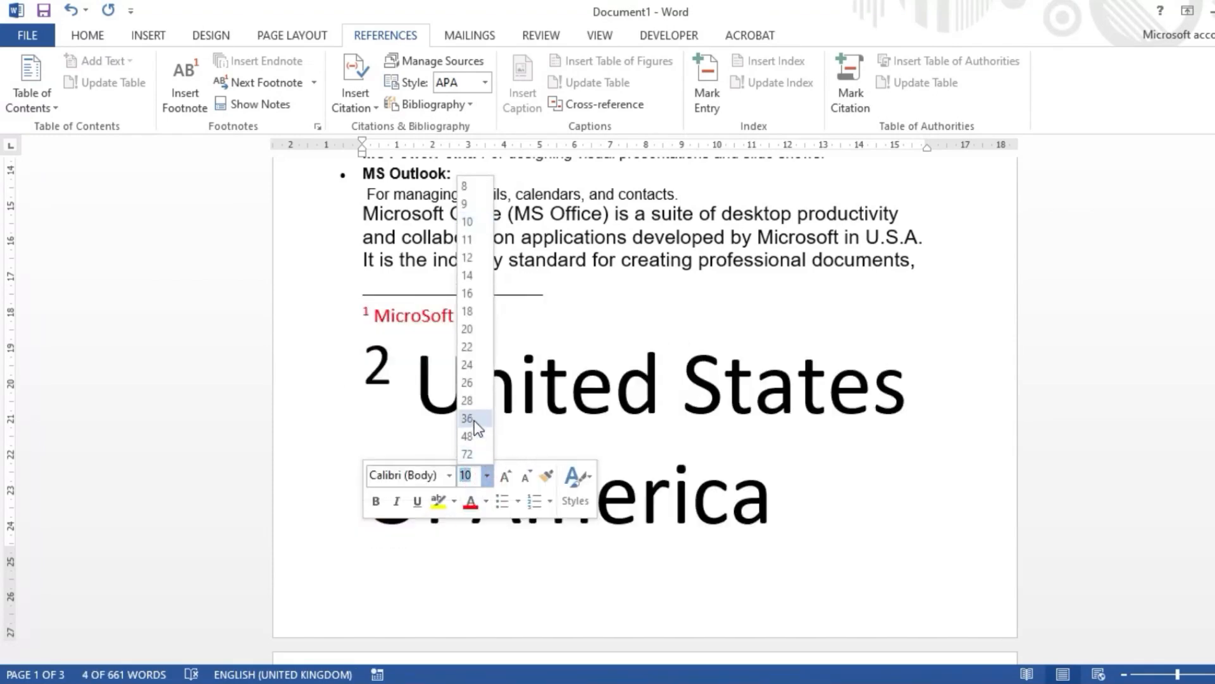
pyautogui.click(469, 275)
pyautogui.click(486, 501)
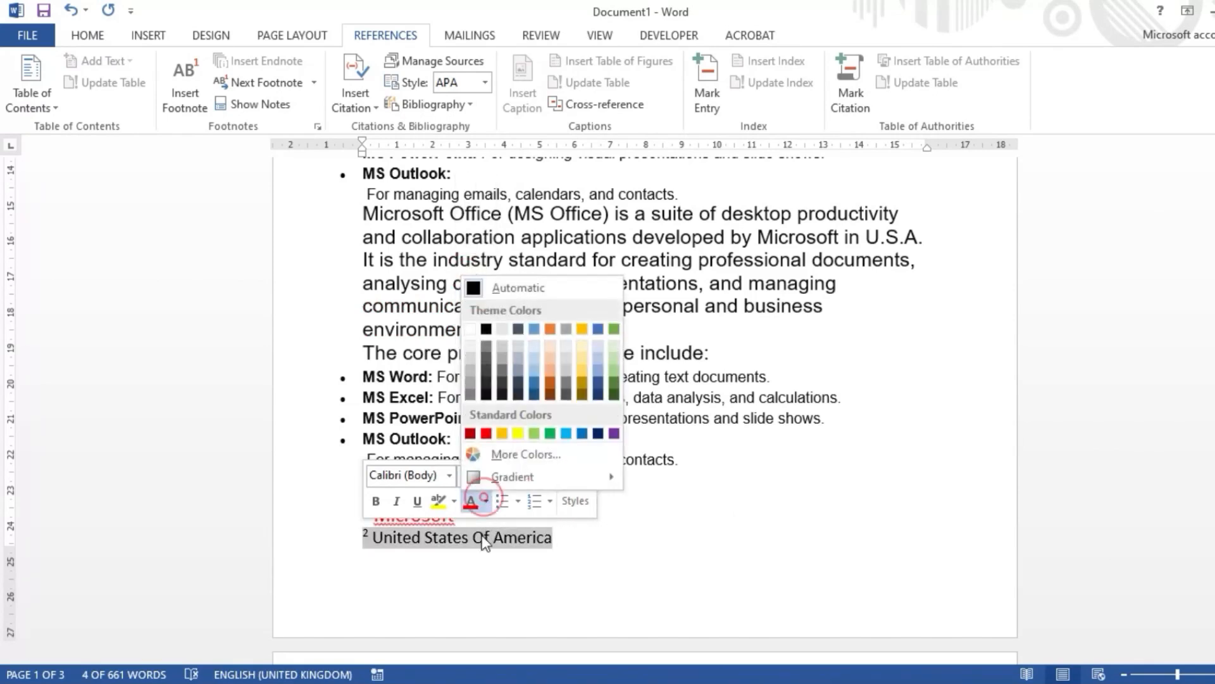
pyautogui.click(487, 434)
pyautogui.click(658, 576)
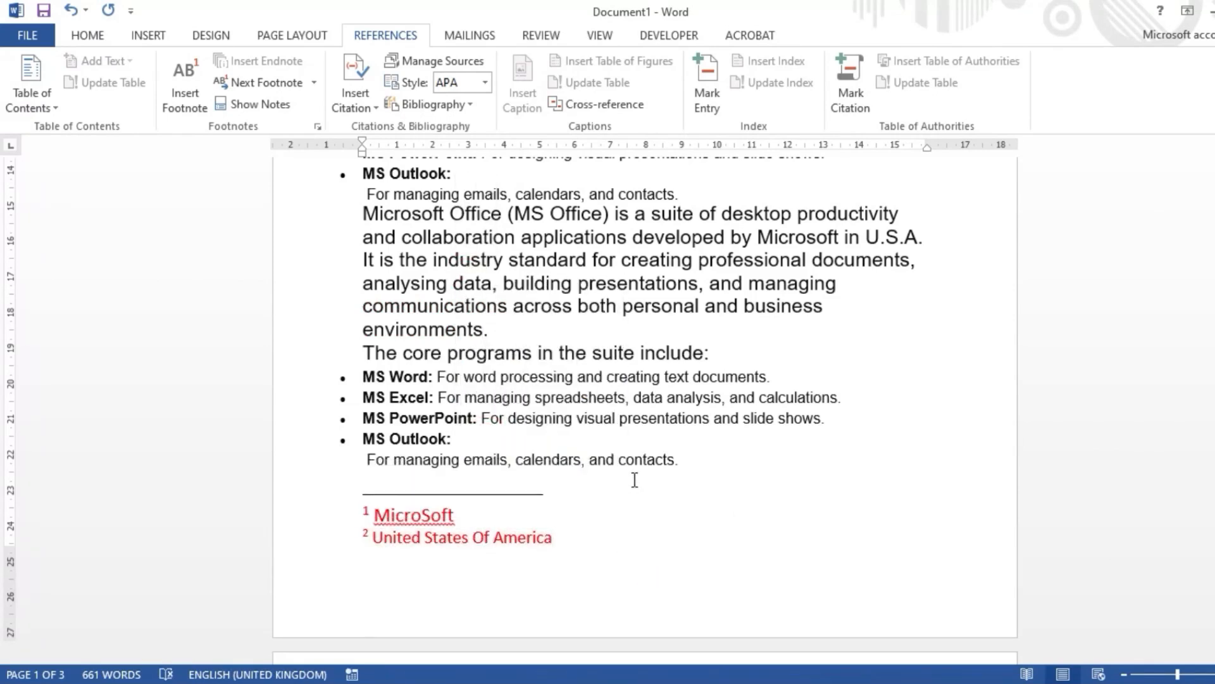
# Step: Review the footnote reference marks in the body text and return the cursor to the document body
pyautogui.scroll(10, 637, 489)
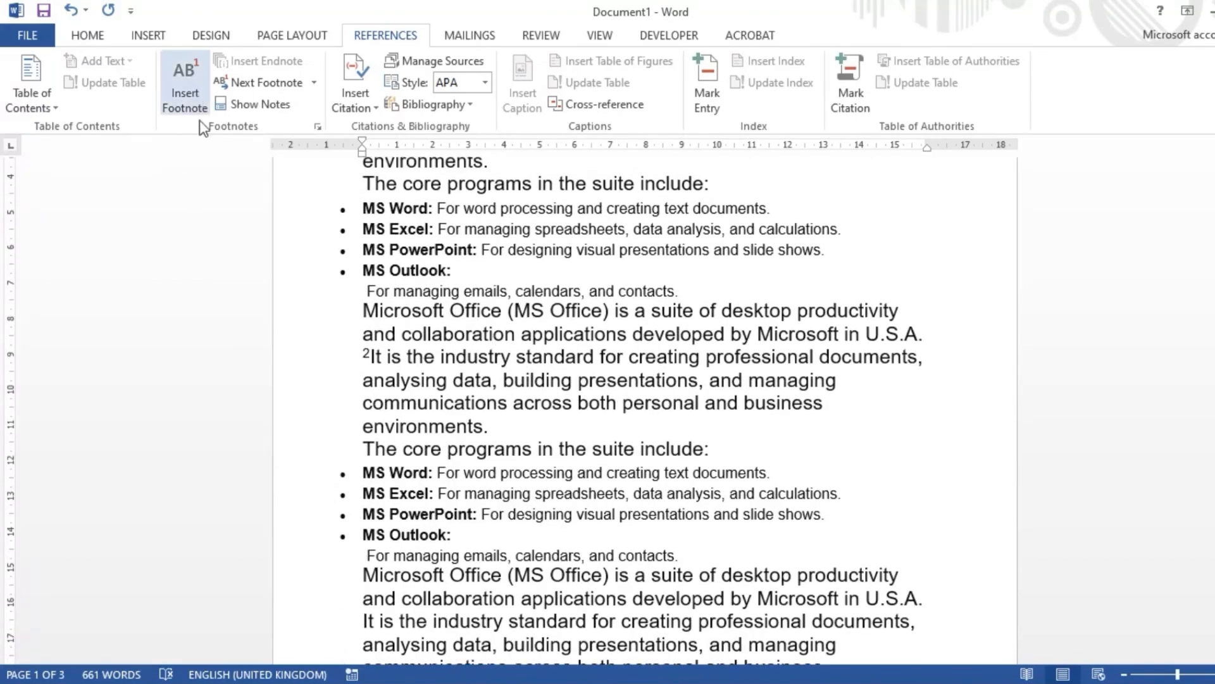
pyautogui.scroll(-6, 539, 410)
pyautogui.scroll(10, 540, 411)
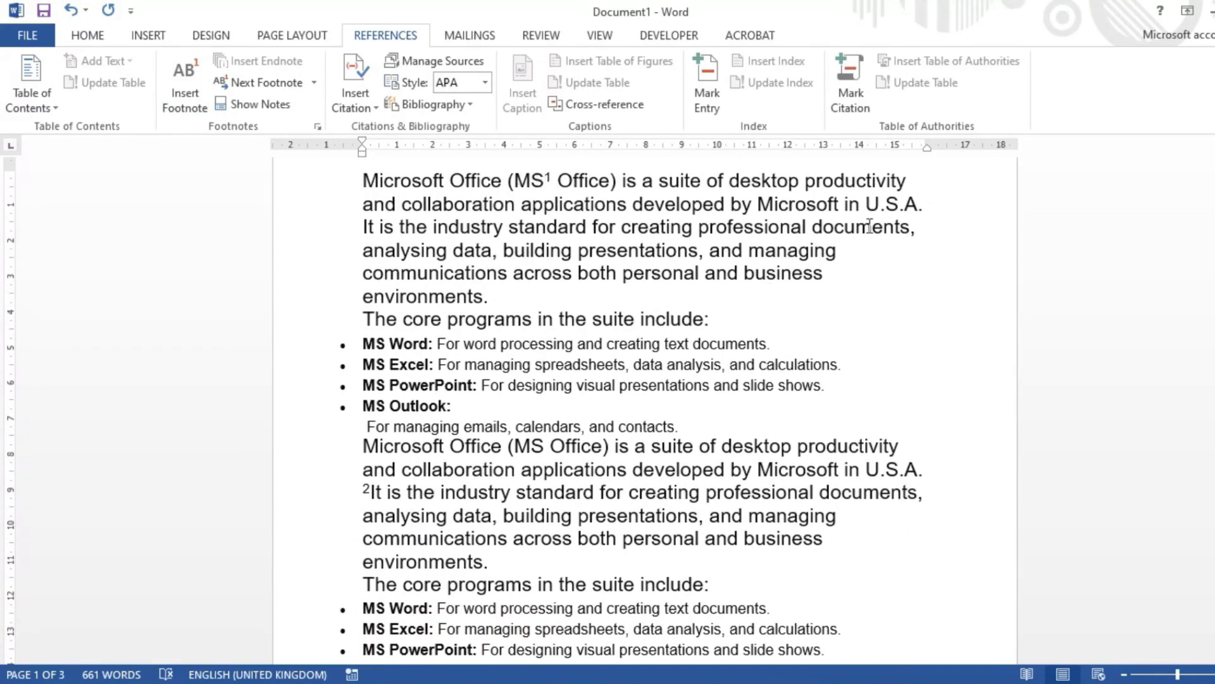
pyautogui.scroll(-6, 697, 348)
pyautogui.scroll(-6, 697, 349)
pyautogui.doubleClick(609, 423)
pyautogui.click(467, 401)
# Step: Insert a footnote reading "United States Of America" after "U.S.A" in the opening paragraph and preview its note
pyautogui.scroll(13, 466, 401)
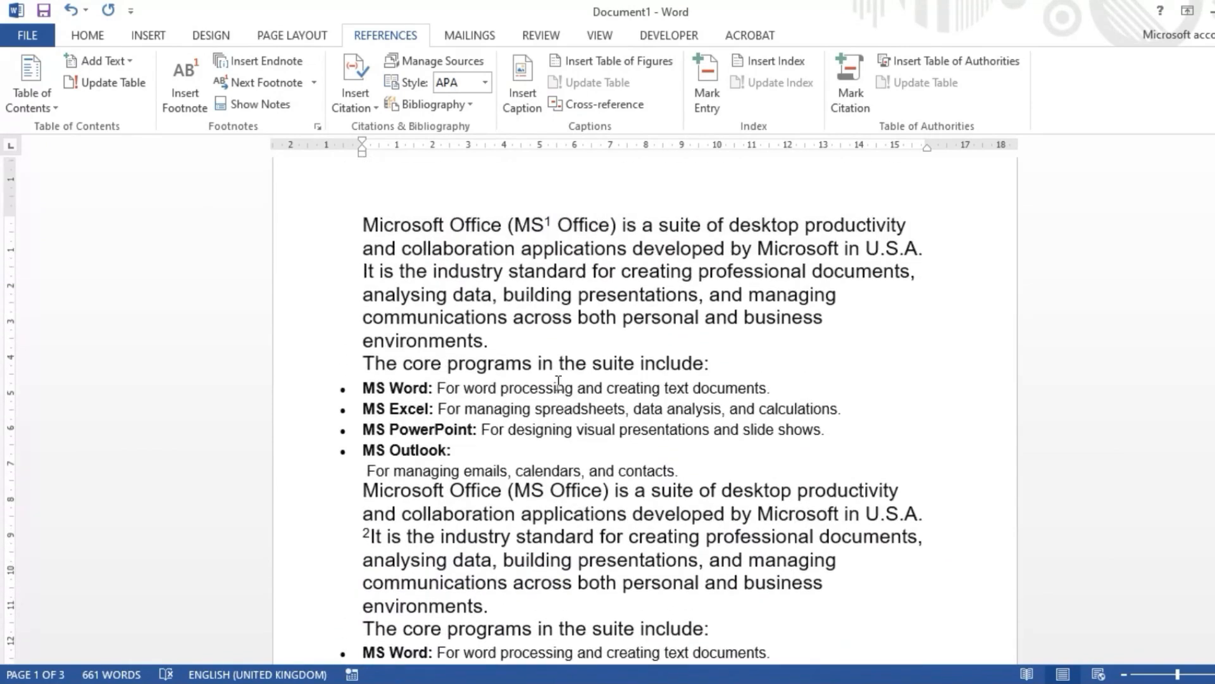
pyautogui.scroll(1, 550, 382)
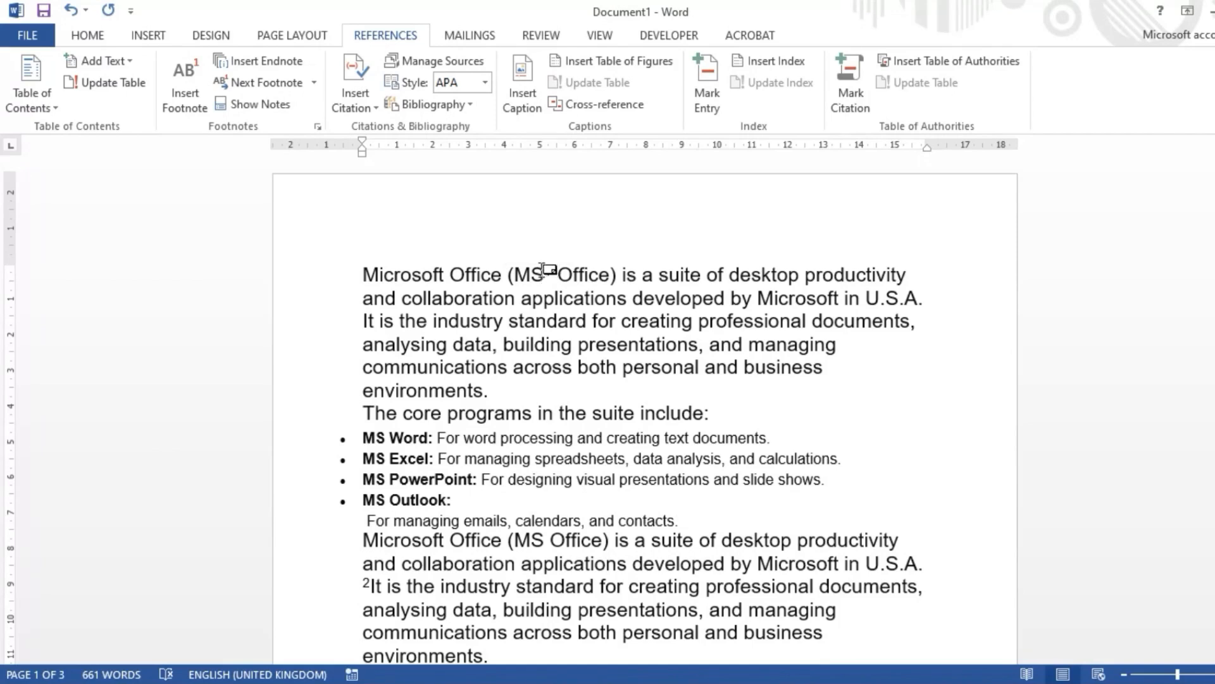
pyautogui.hotkey('ctrl', 'alt', 'f')
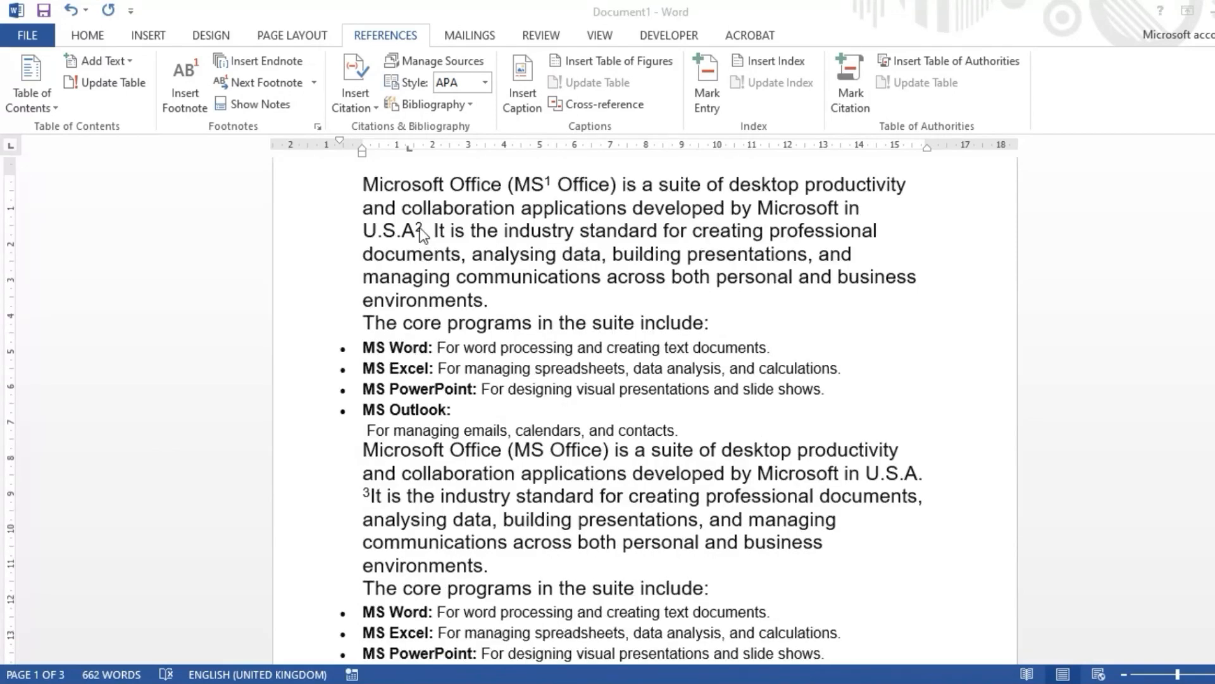
pyautogui.click(412, 226)
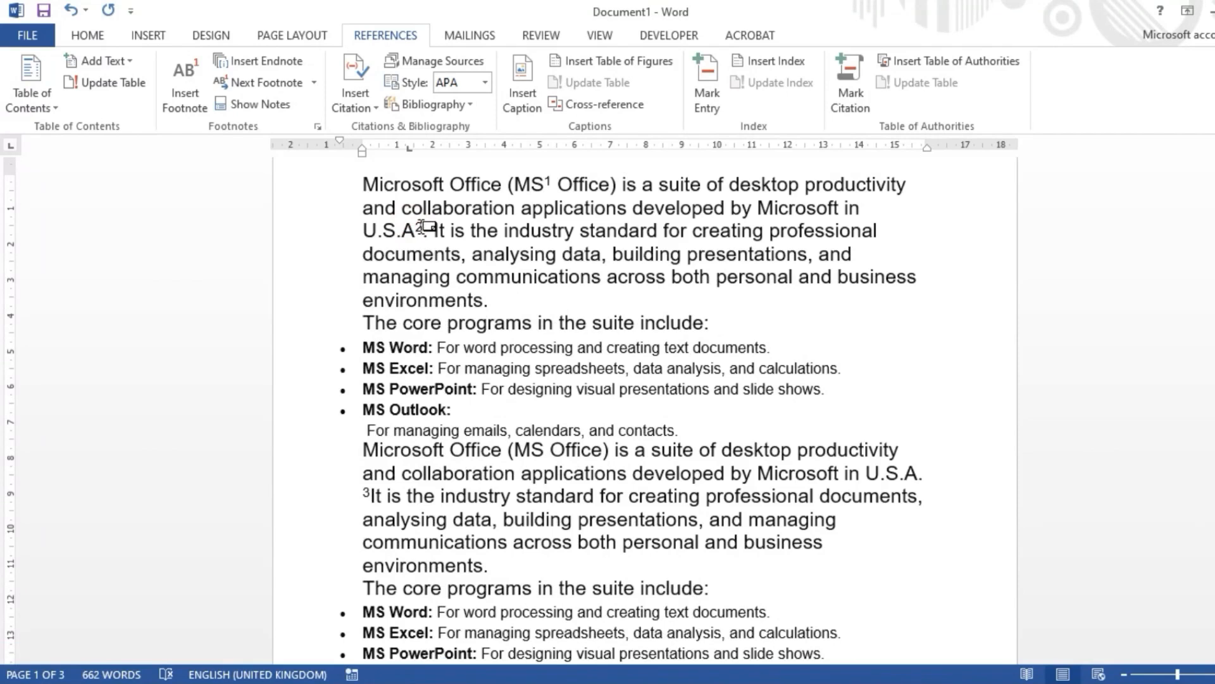
pyautogui.moveTo(421, 228)
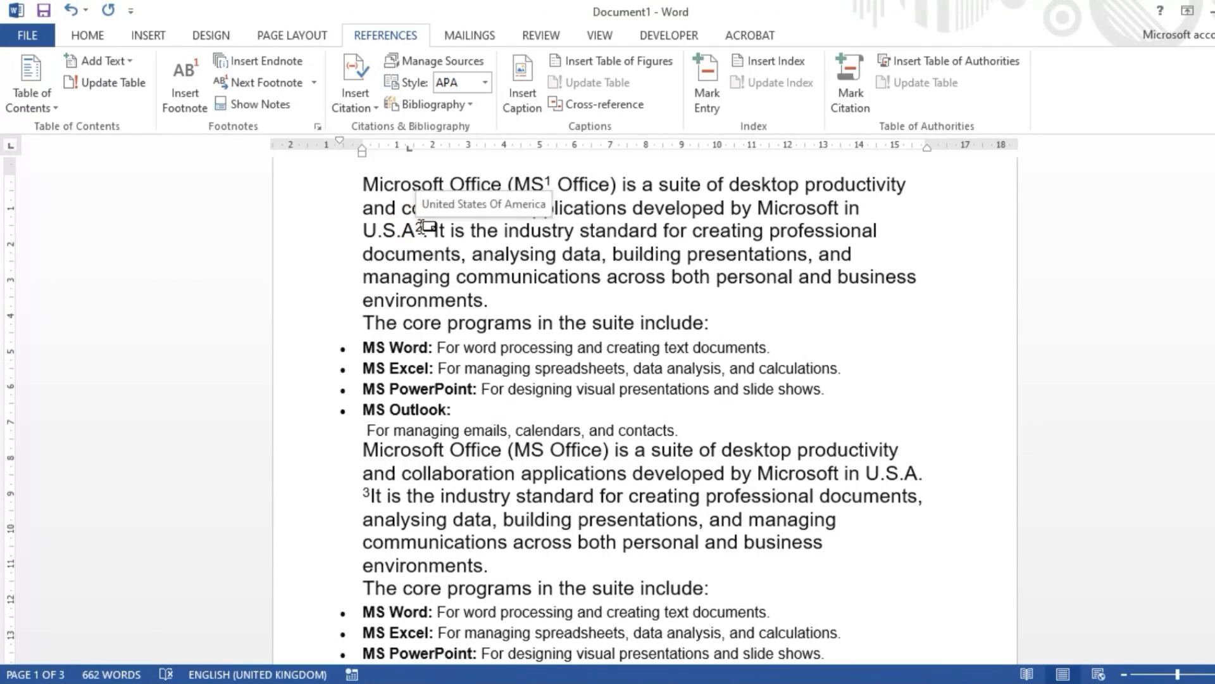
# Step: Preview the notes behind the MS and U.S.A reference marks, and jump from the MS mark to its footnote
pyautogui.moveTo(548, 184)
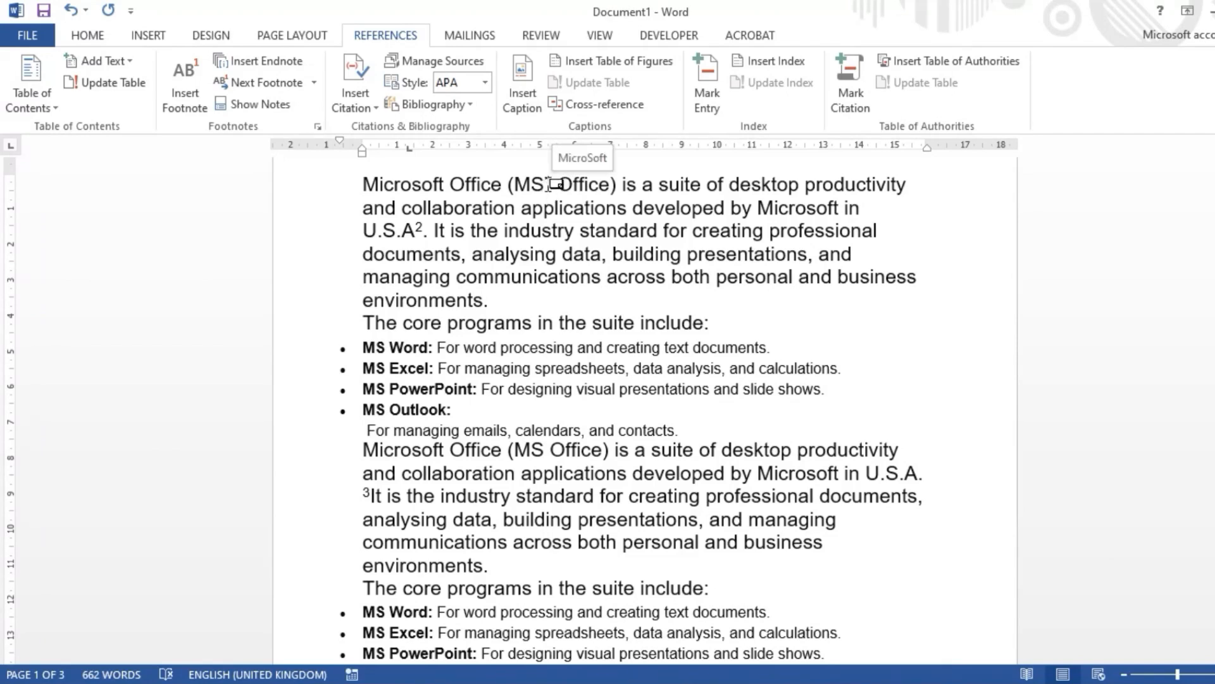
pyautogui.scroll(3, 548, 184)
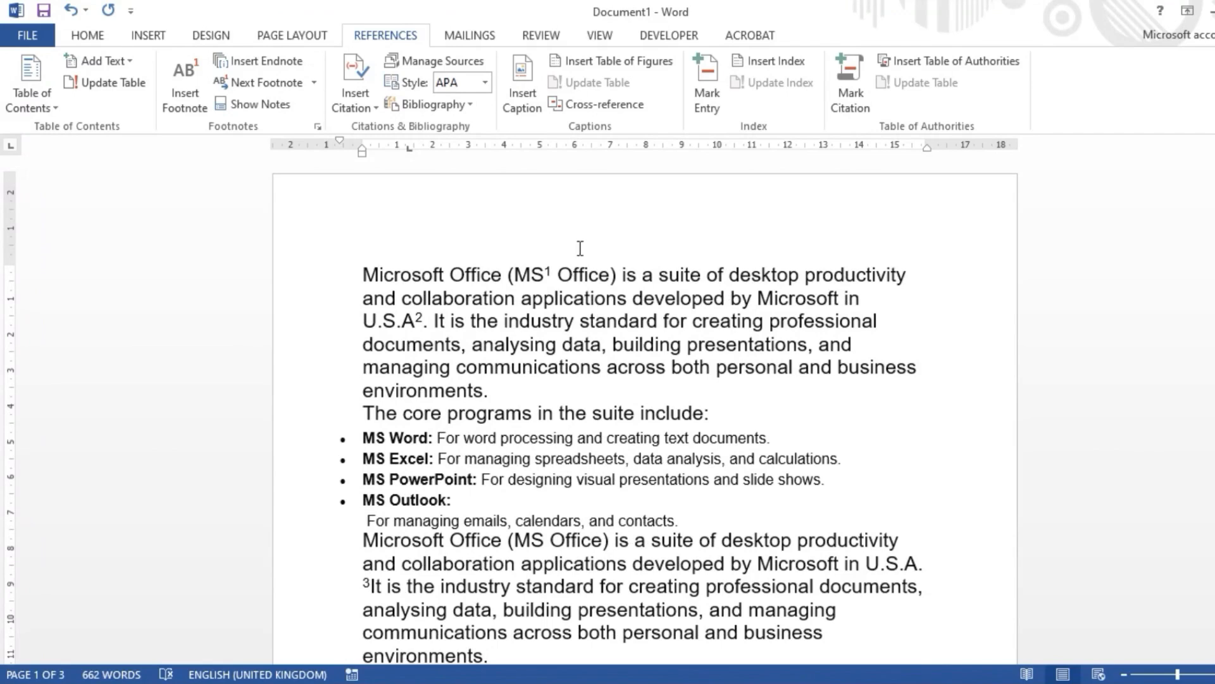
pyautogui.moveTo(549, 272)
pyautogui.moveTo(420, 316)
pyautogui.doubleClick(546, 277)
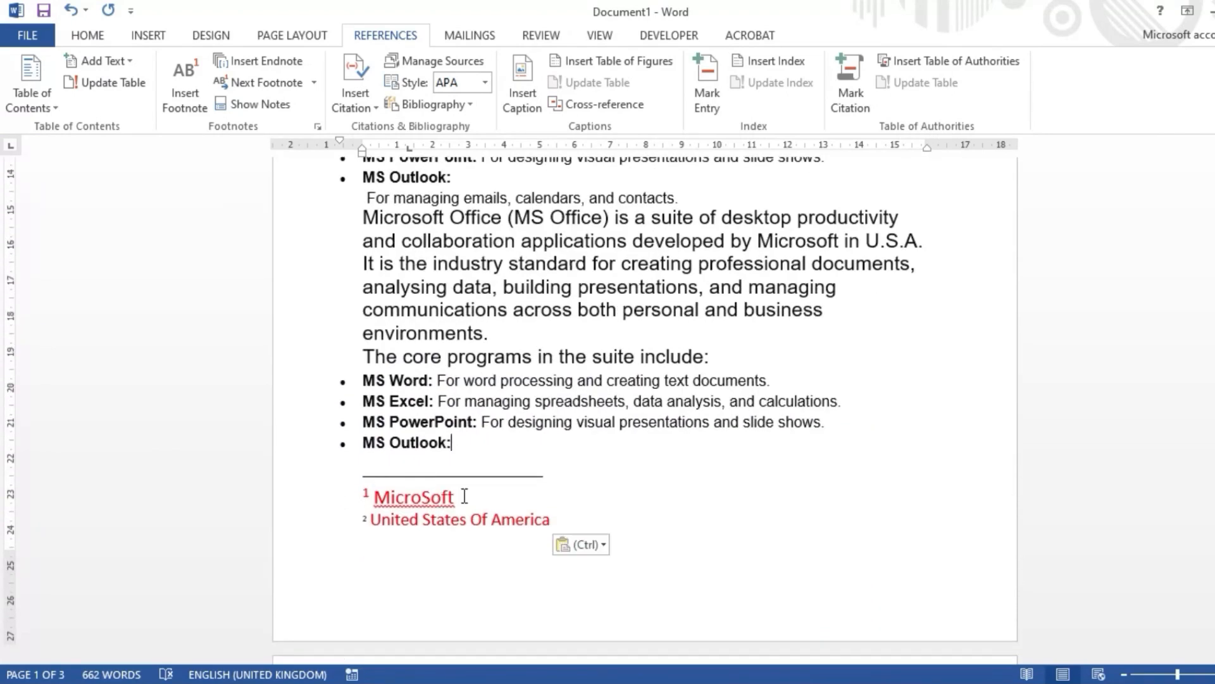
# Step: Compare the reference marks in the opening paragraphs with the footnote texts at the end of the first page
pyautogui.scroll(10, 392, 315)
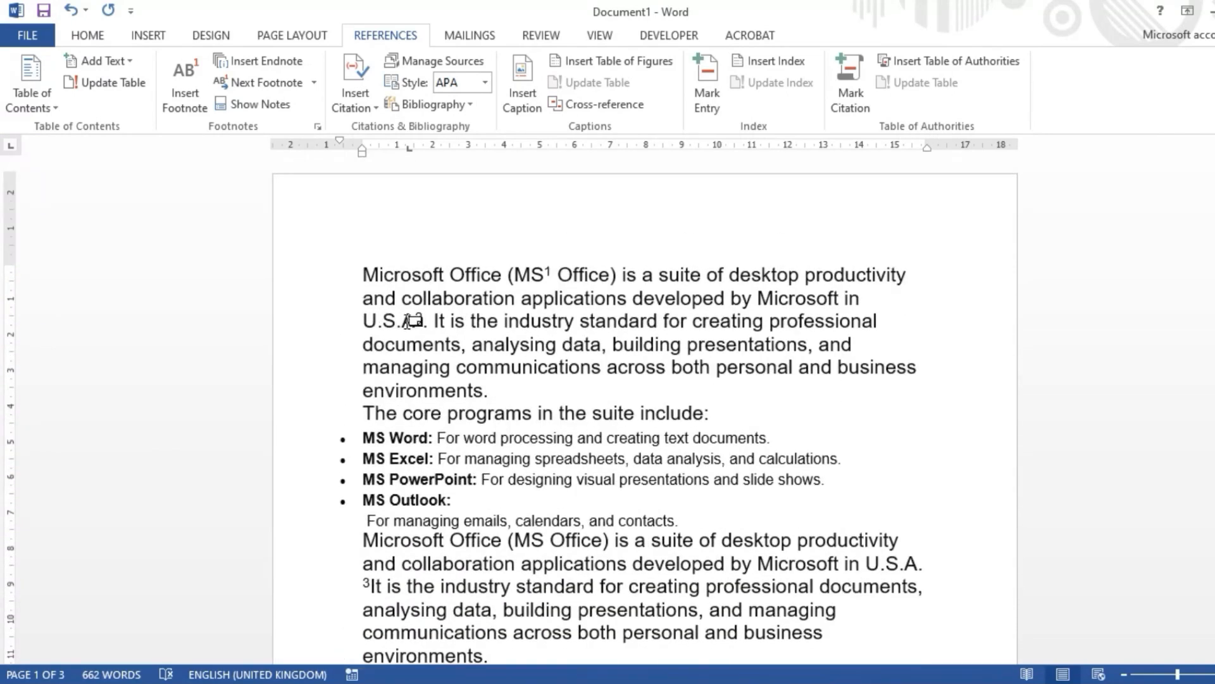
pyautogui.scroll(-4, 418, 364)
pyautogui.scroll(-5, 418, 364)
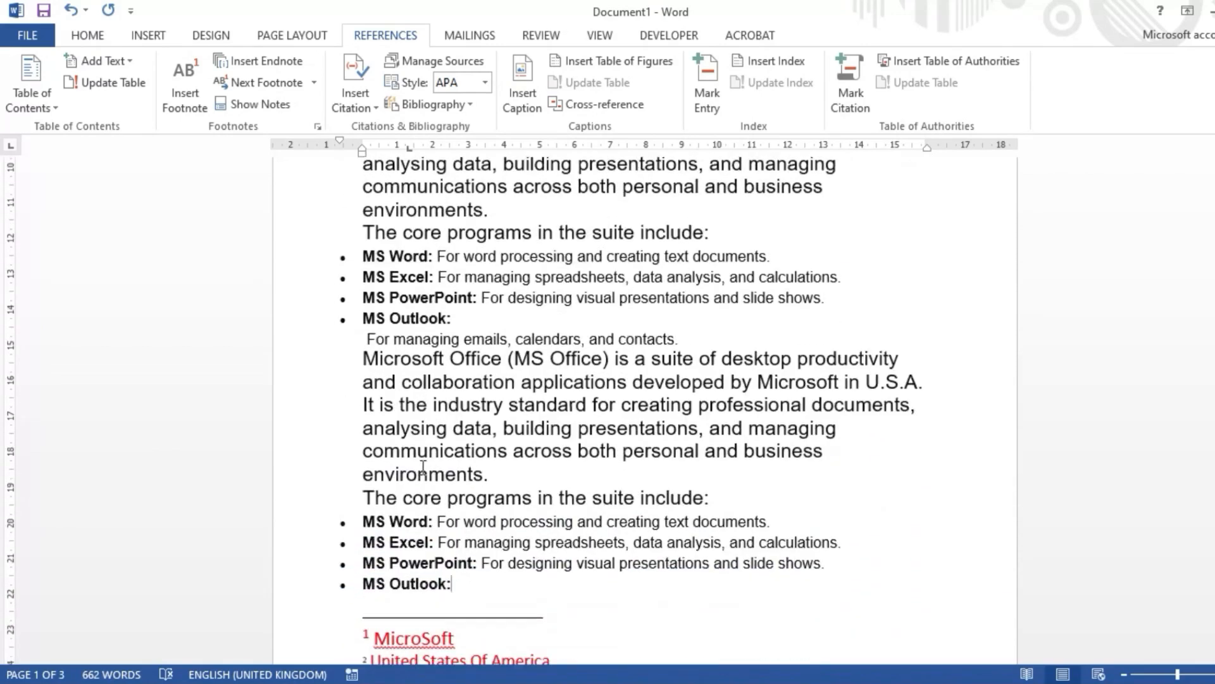
pyautogui.scroll(8, 558, 488)
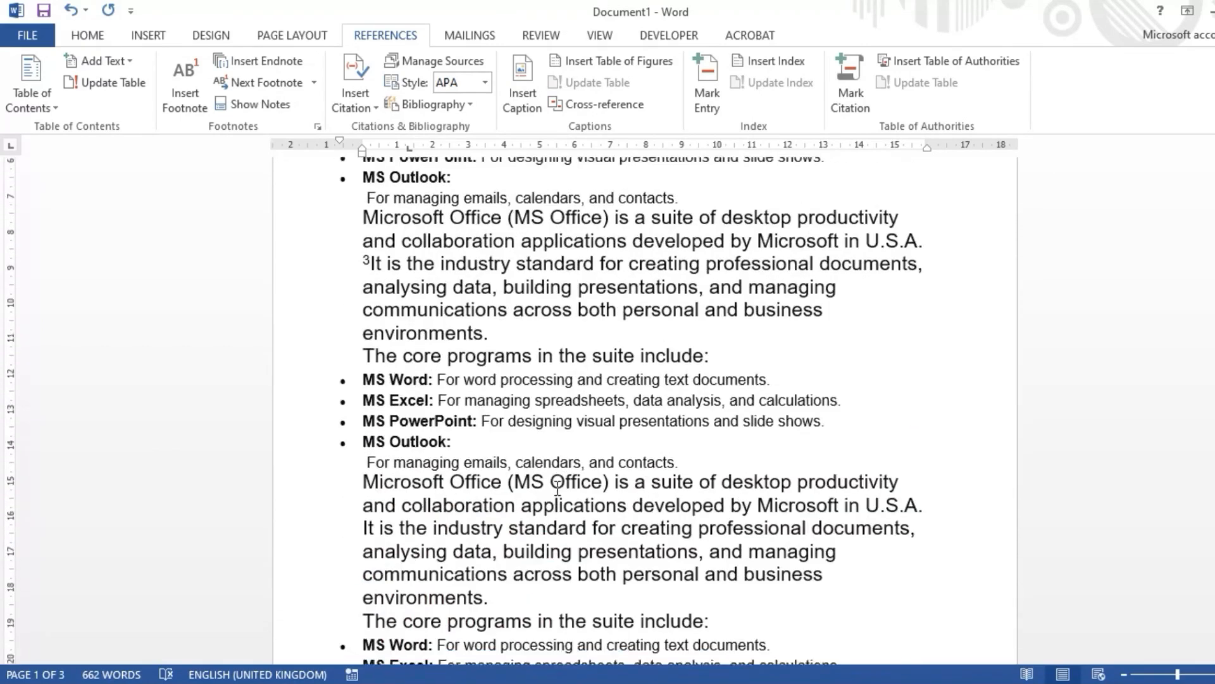
pyautogui.scroll(2, 579, 437)
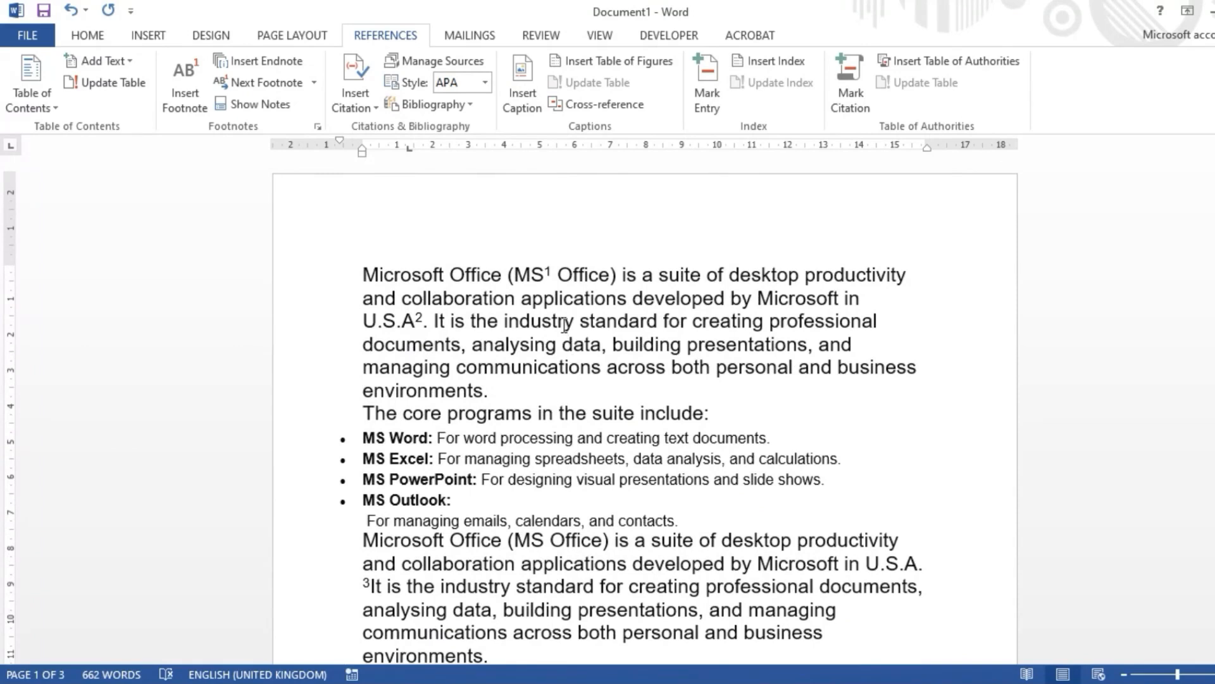
pyautogui.scroll(-2, 564, 325)
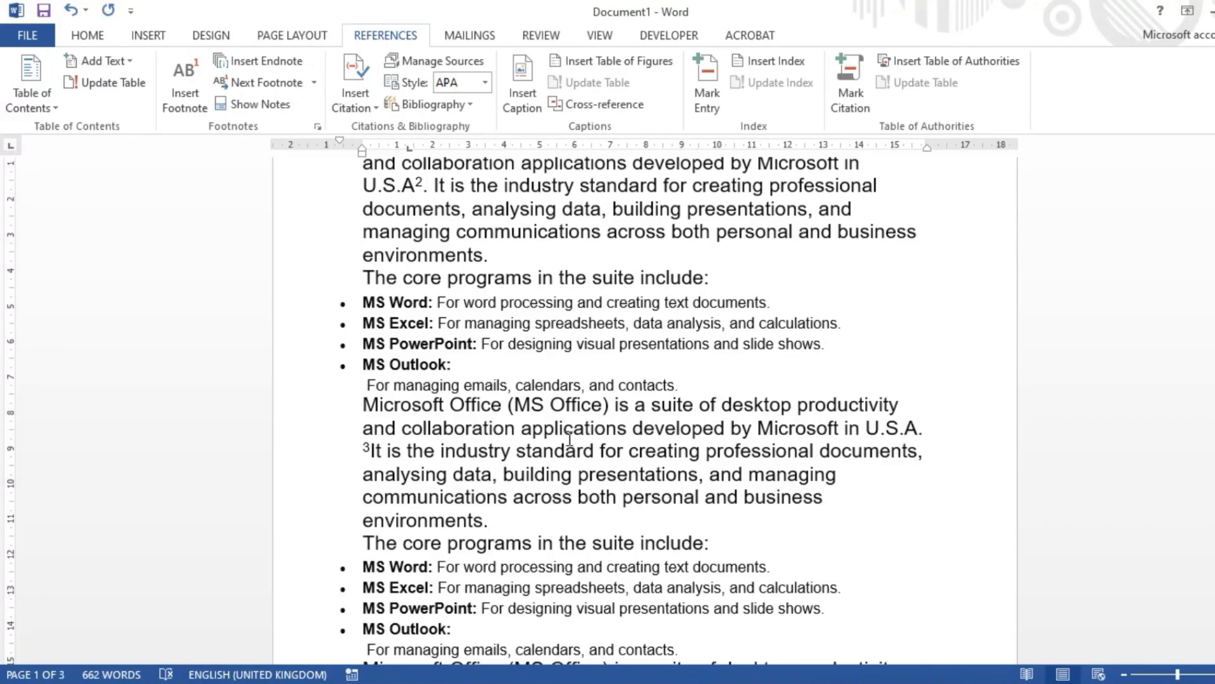
pyautogui.scroll(2, 569, 438)
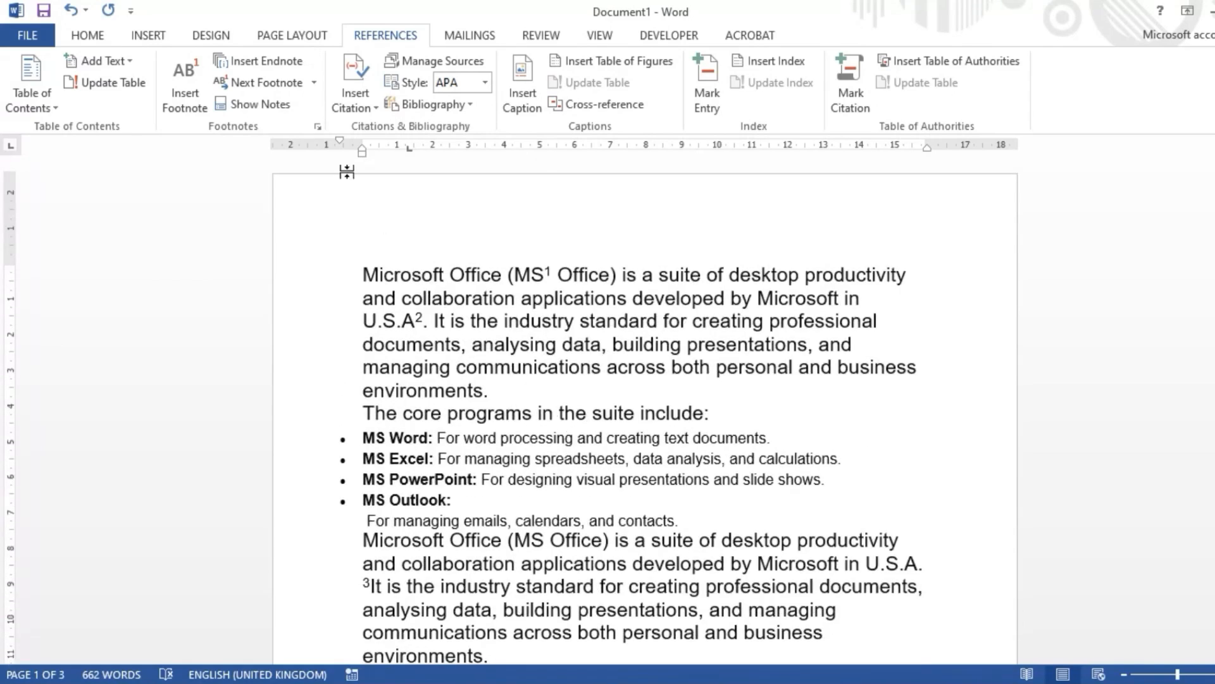
# Step: Read the description of the Insert Endnote command and examine the end of the document, where endnotes are placed
pyautogui.click(263, 60)
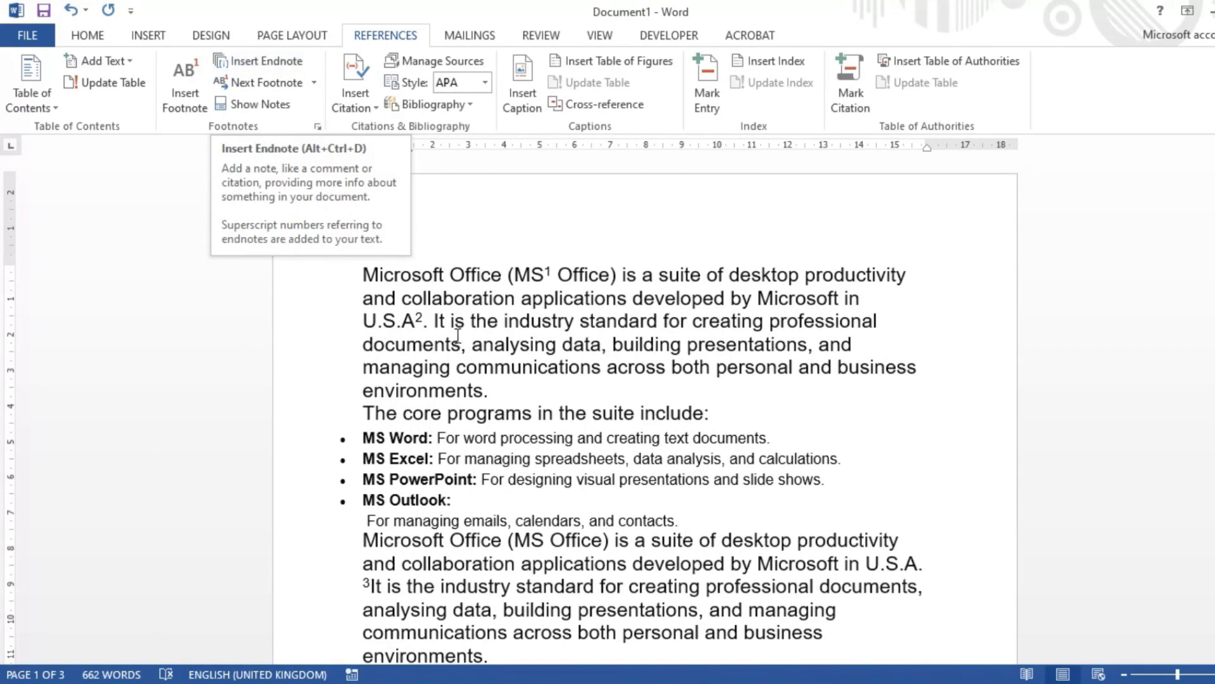
pyautogui.scroll(-10, 465, 309)
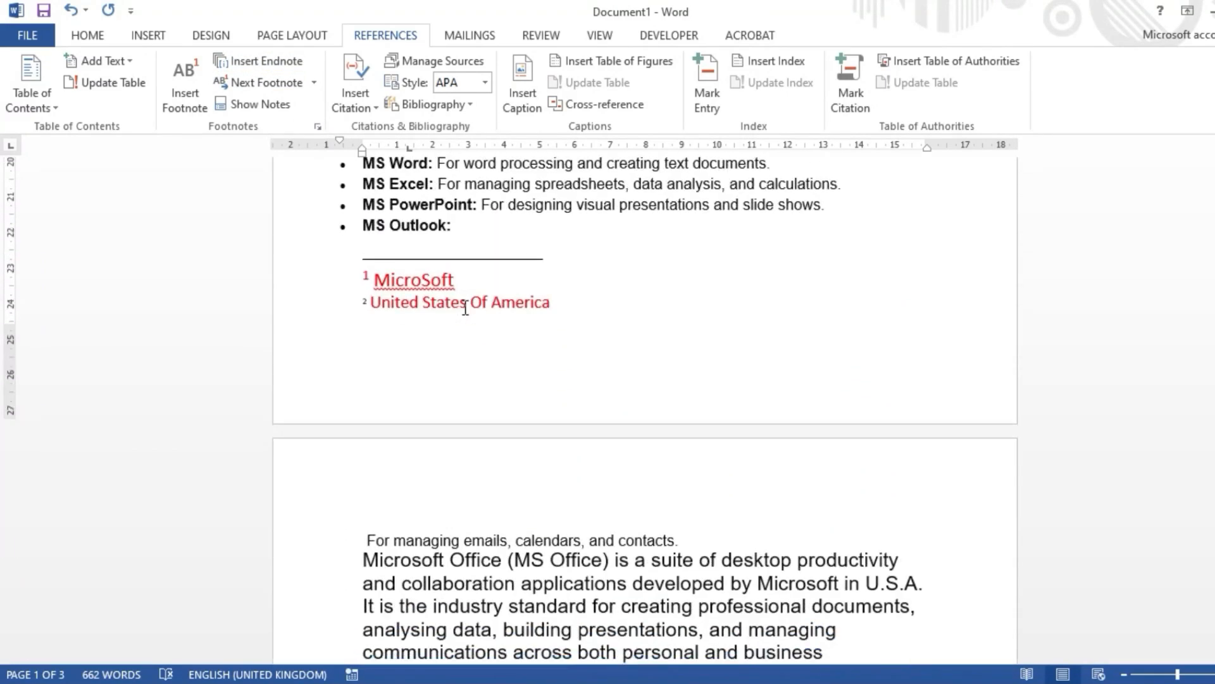
pyautogui.scroll(-10, 465, 308)
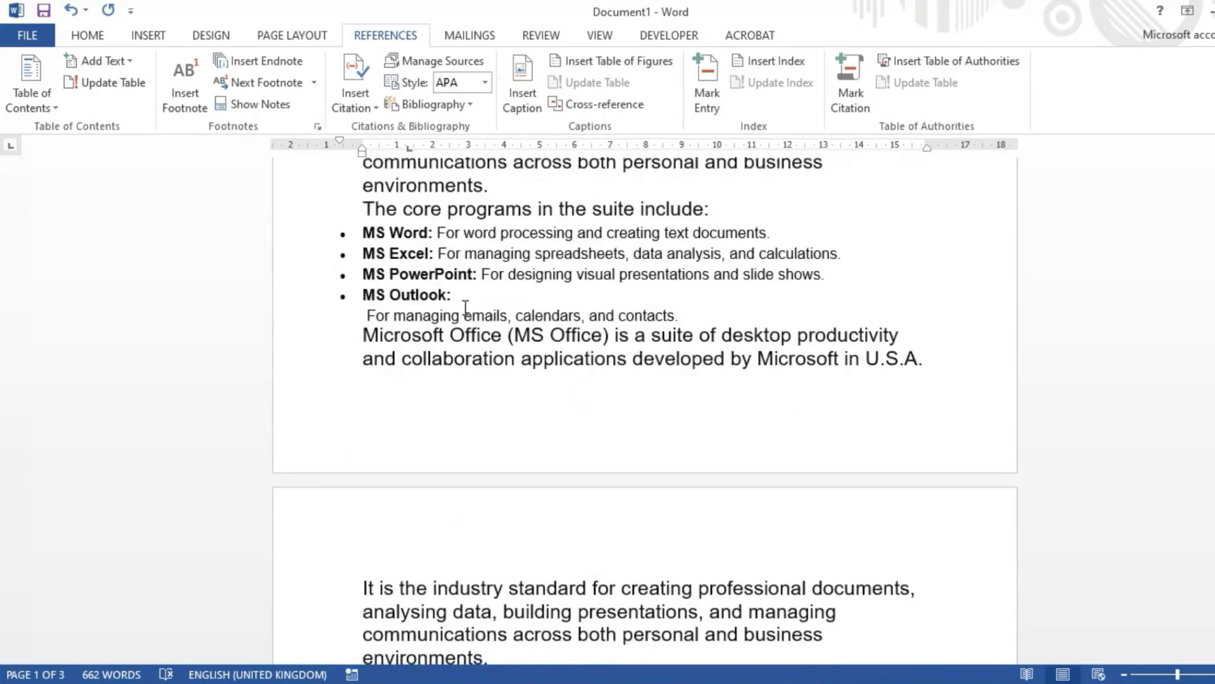
pyautogui.scroll(-2, 465, 308)
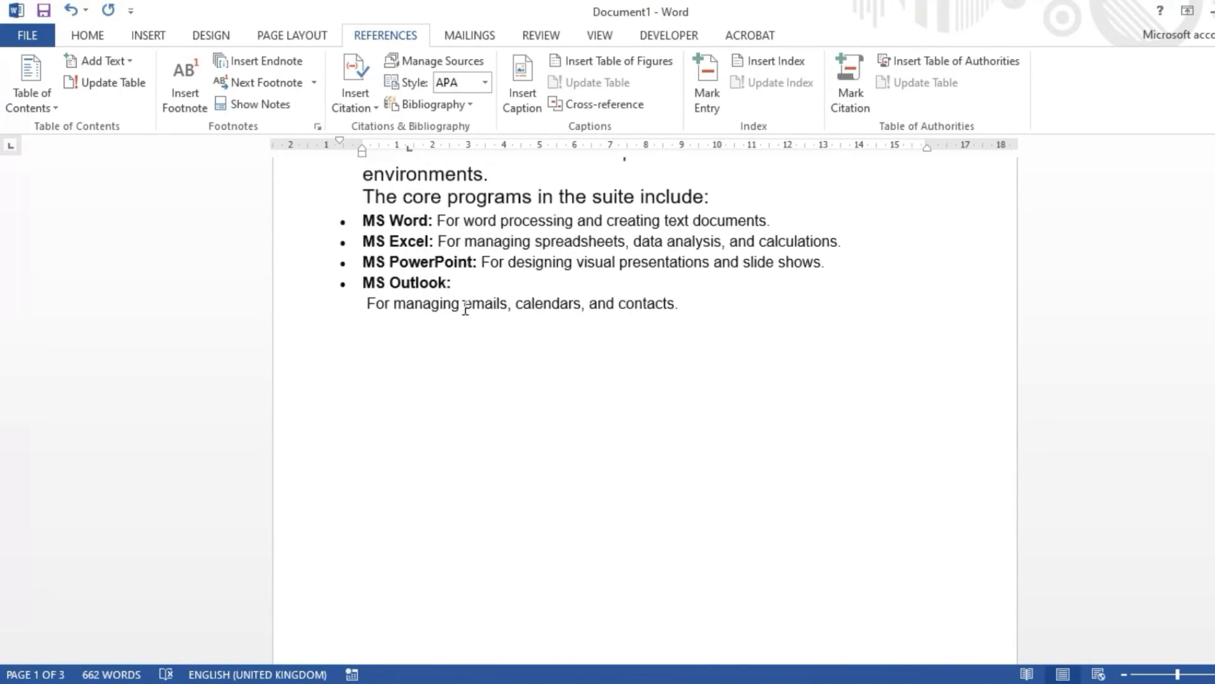
pyautogui.scroll(2, 492, 335)
pyautogui.scroll(10, 495, 353)
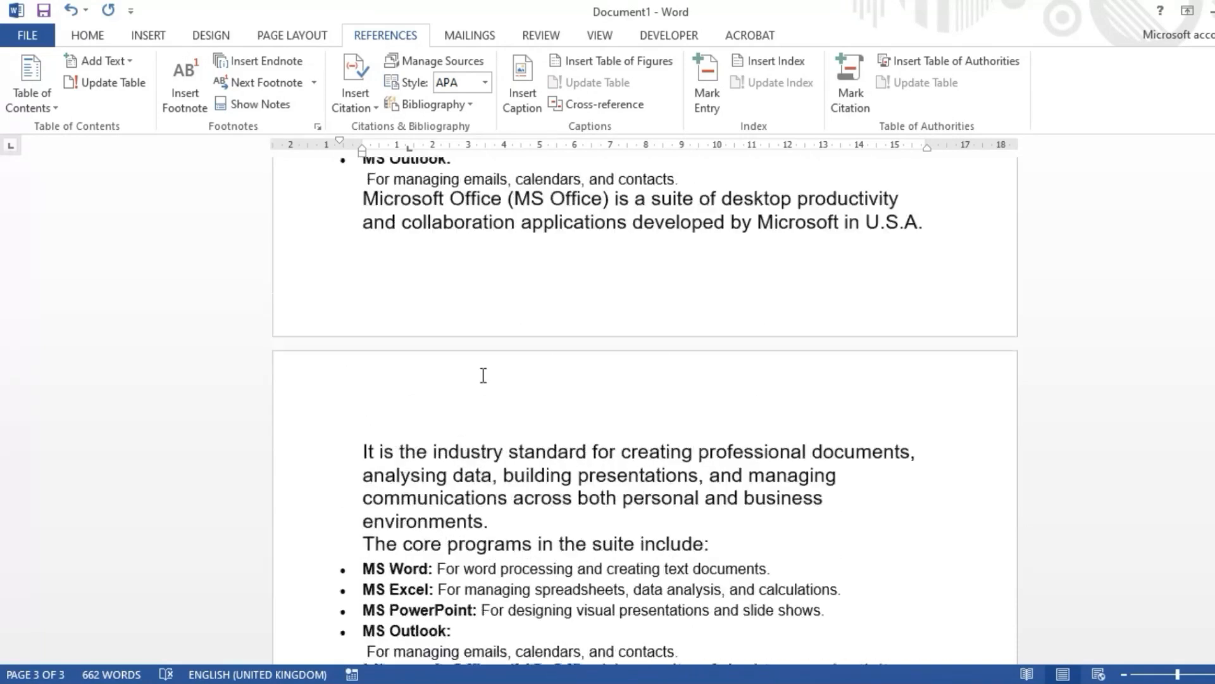
pyautogui.scroll(5, 483, 374)
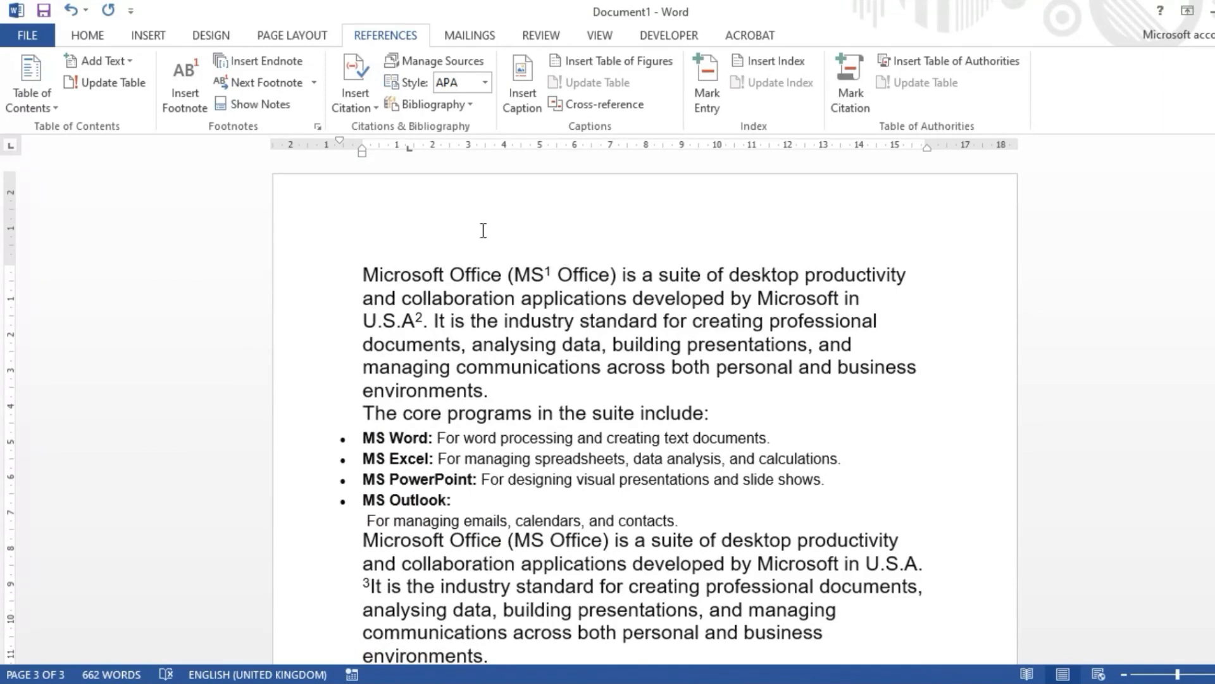
# Step: Insert an endnote for "MS" in the second Microsoft Office paragraph with the text "MicroSoft"
pyautogui.scroll(-4, 478, 367)
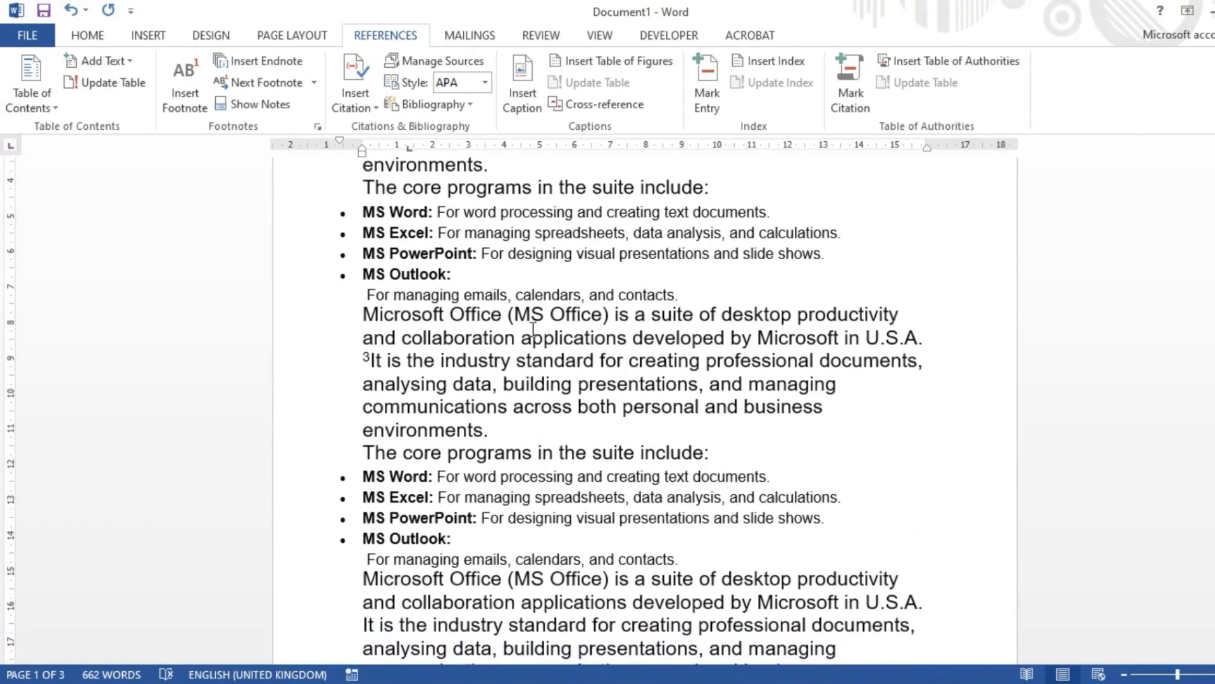
pyautogui.doubleClick(541, 317)
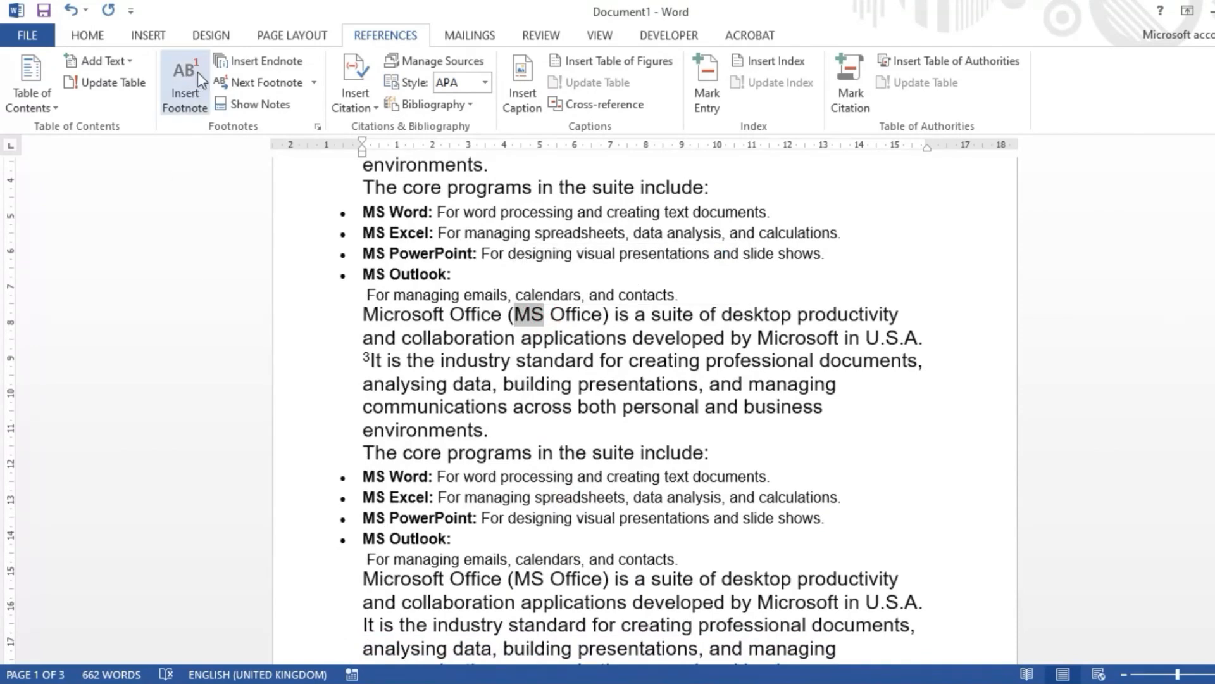
pyautogui.click(260, 65)
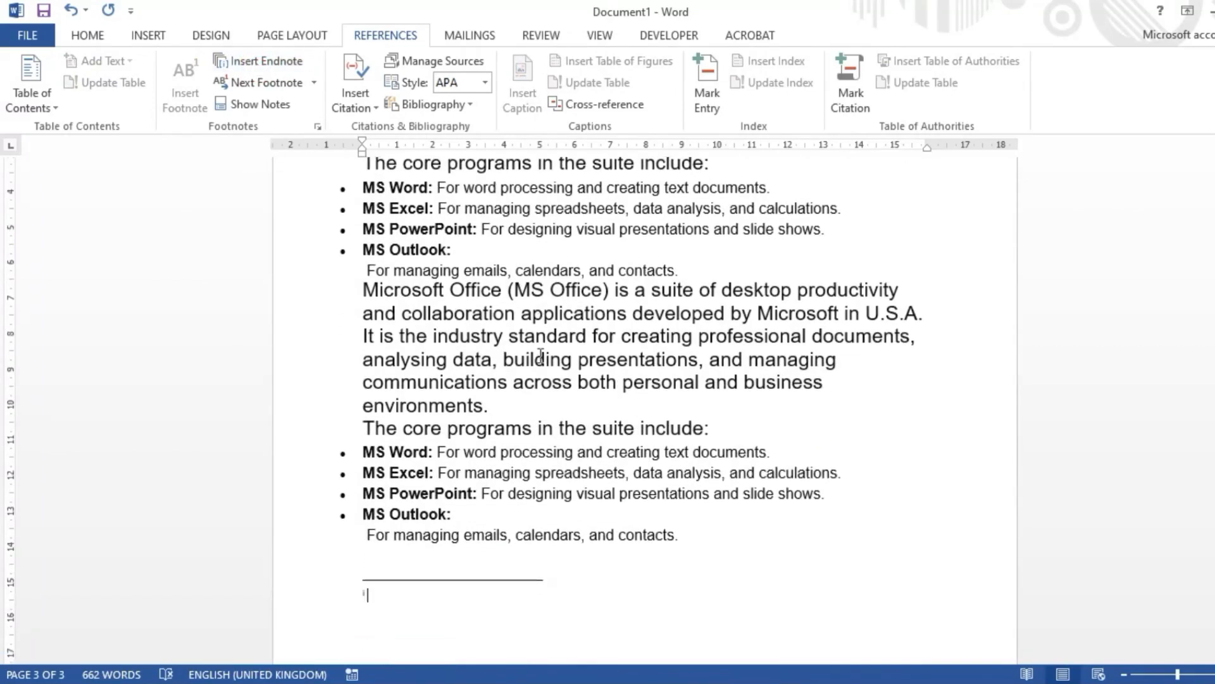
pyautogui.scroll(8, 589, 437)
pyautogui.scroll(15, 587, 436)
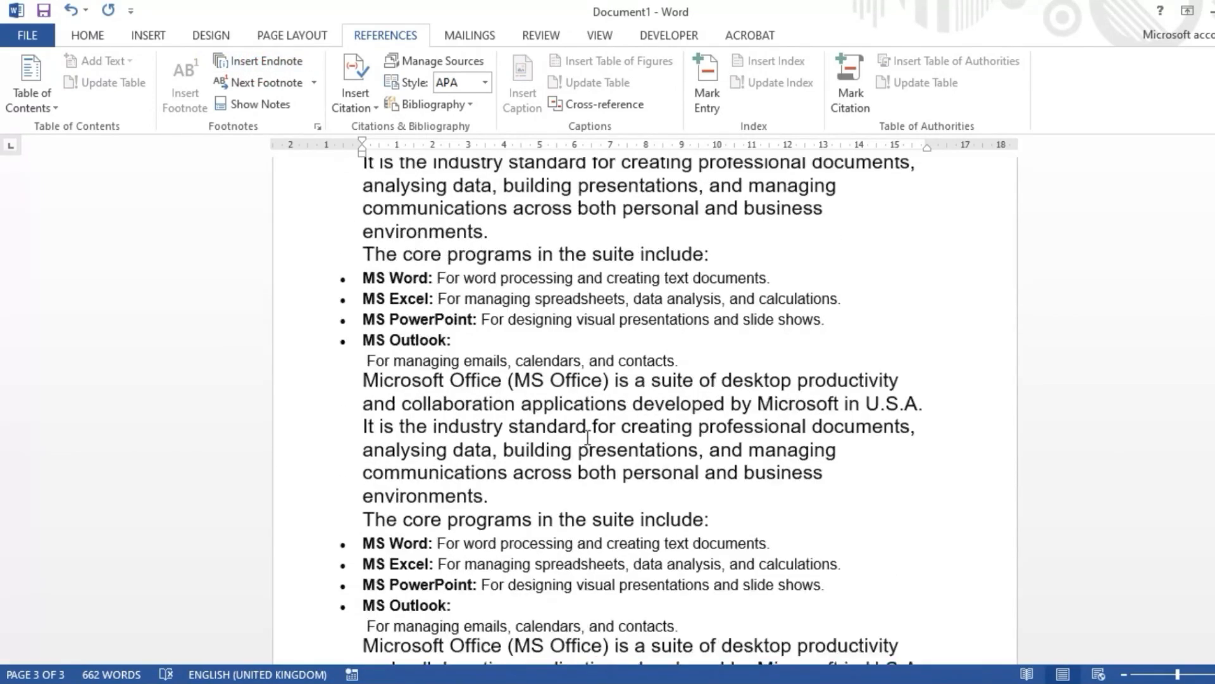
pyautogui.scroll(-14, 575, 390)
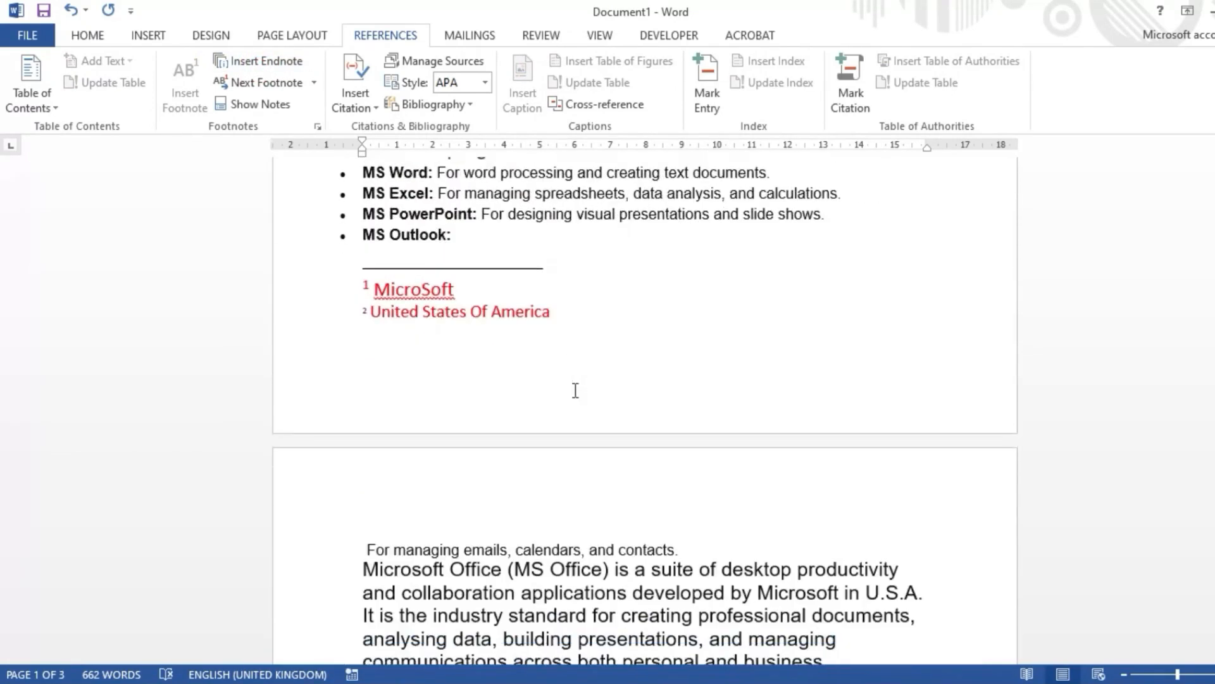
pyautogui.scroll(-12, 573, 390)
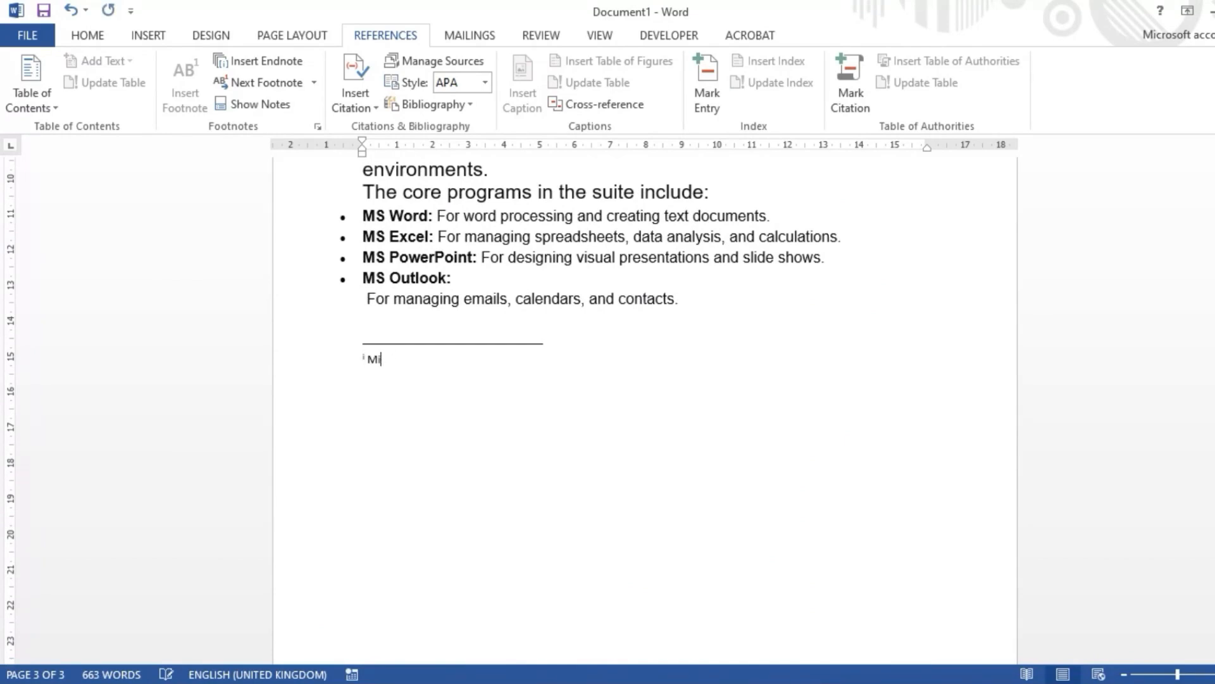
pyautogui.write('oft')
pyautogui.click(461, 213)
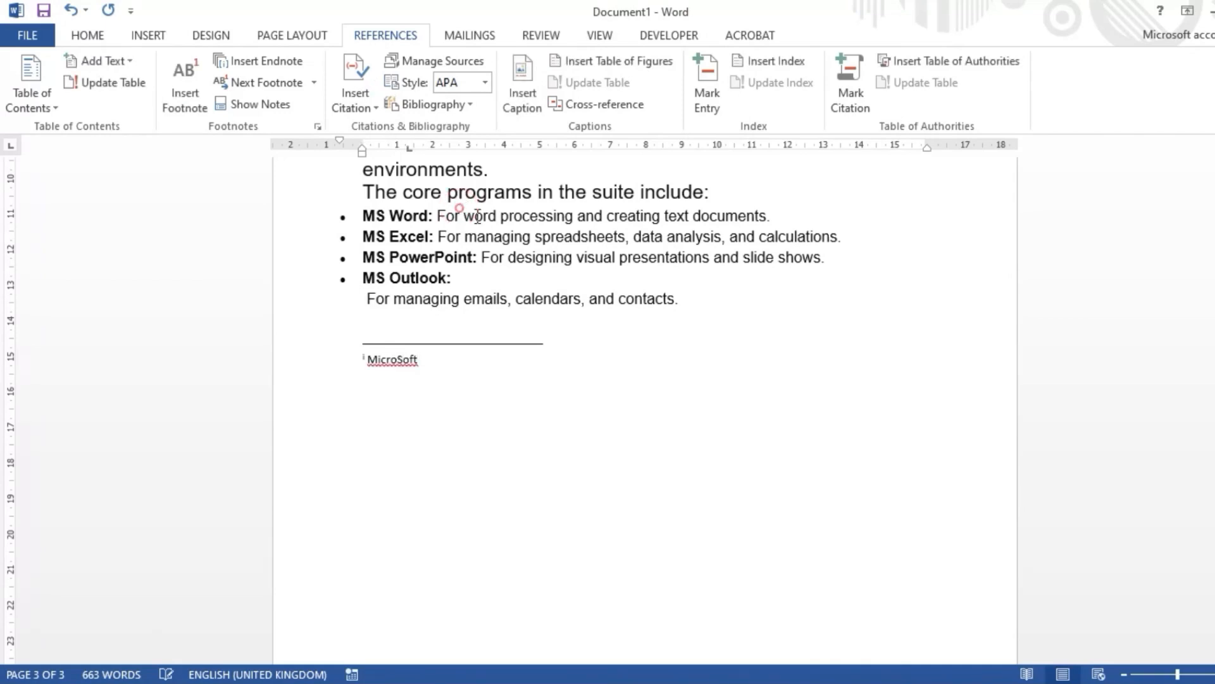
# Step: Insert an endnote after "U.S.A" in the third Microsoft Office paragraph and paste "United States Of America" as its text
pyautogui.scroll(5, 492, 226)
pyautogui.scroll(10, 493, 225)
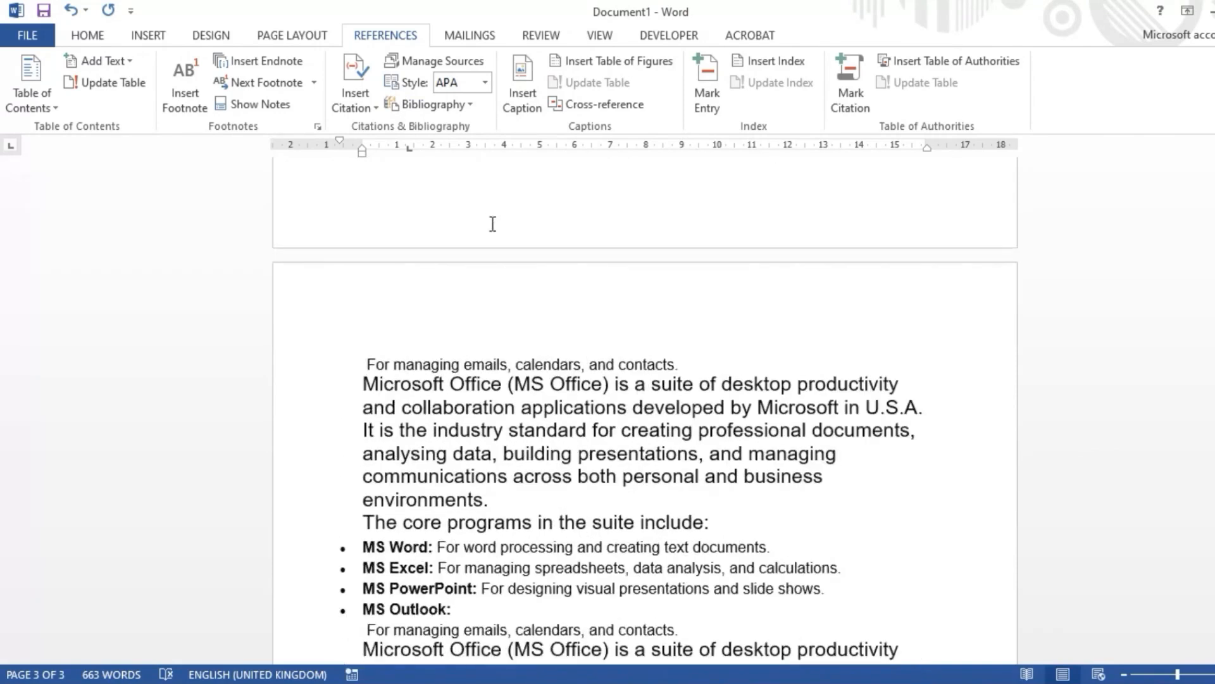
pyautogui.scroll(10, 492, 224)
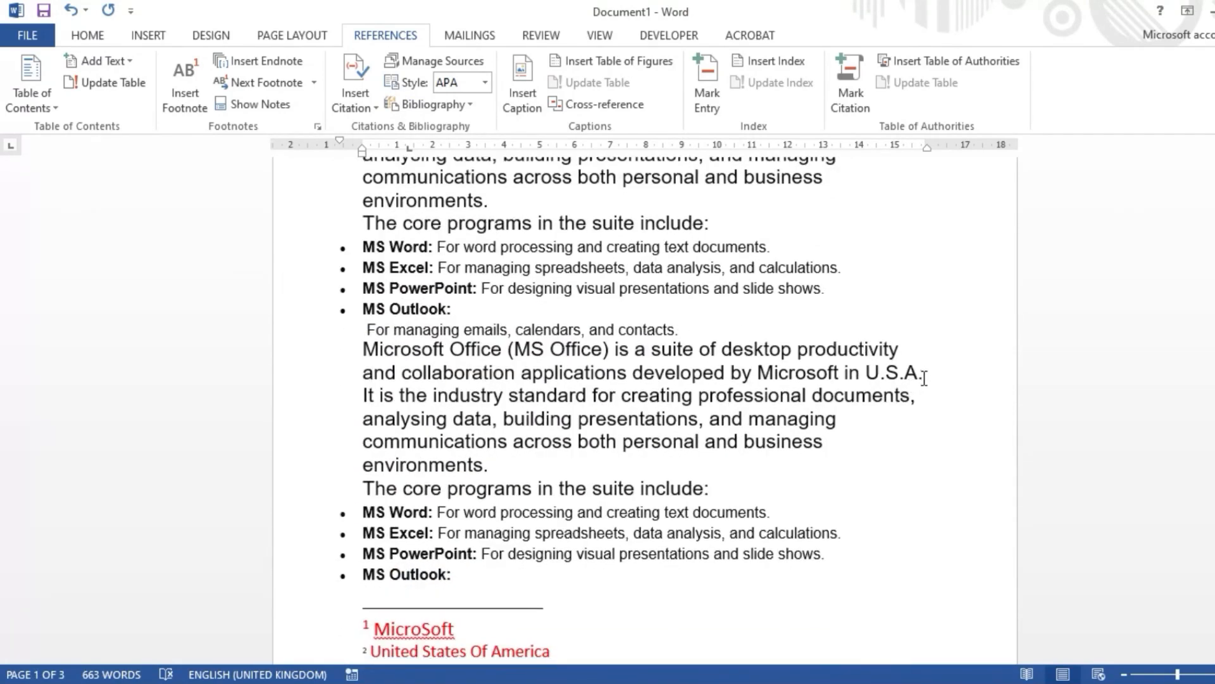
pyautogui.moveTo(920, 374); pyautogui.dragTo(866, 376)
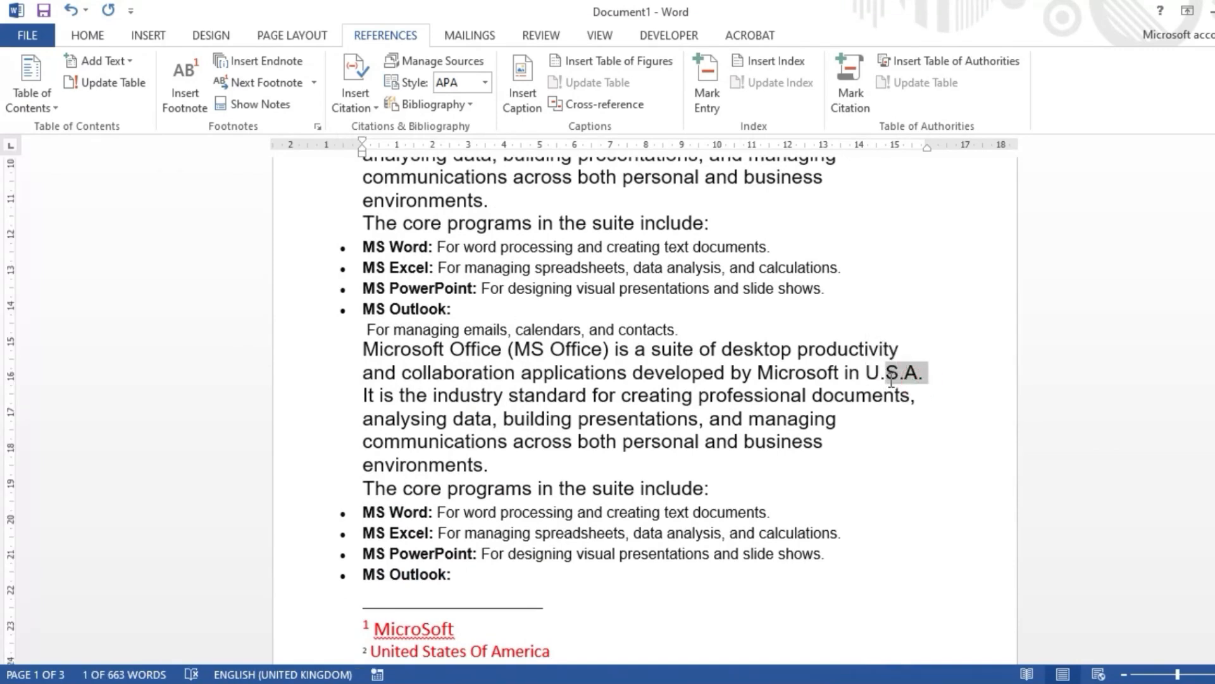
pyautogui.click(900, 373)
pyautogui.moveTo(923, 372); pyautogui.dragTo(871, 373)
pyautogui.click(909, 373)
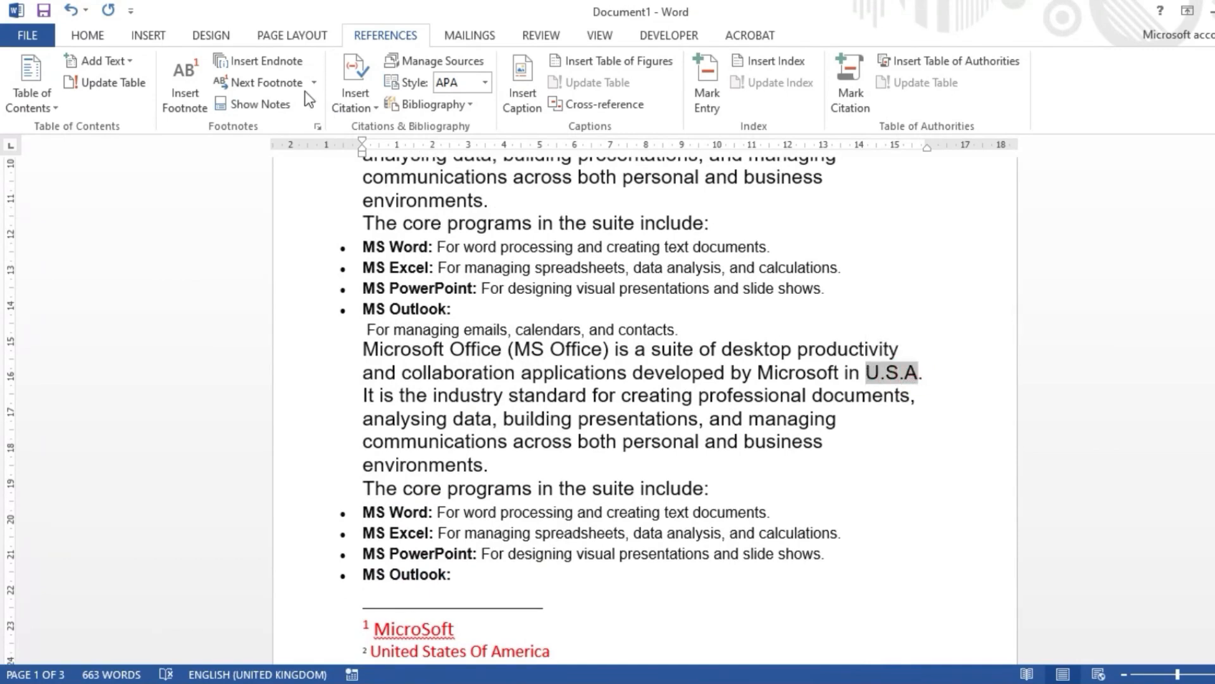
pyautogui.click(274, 65)
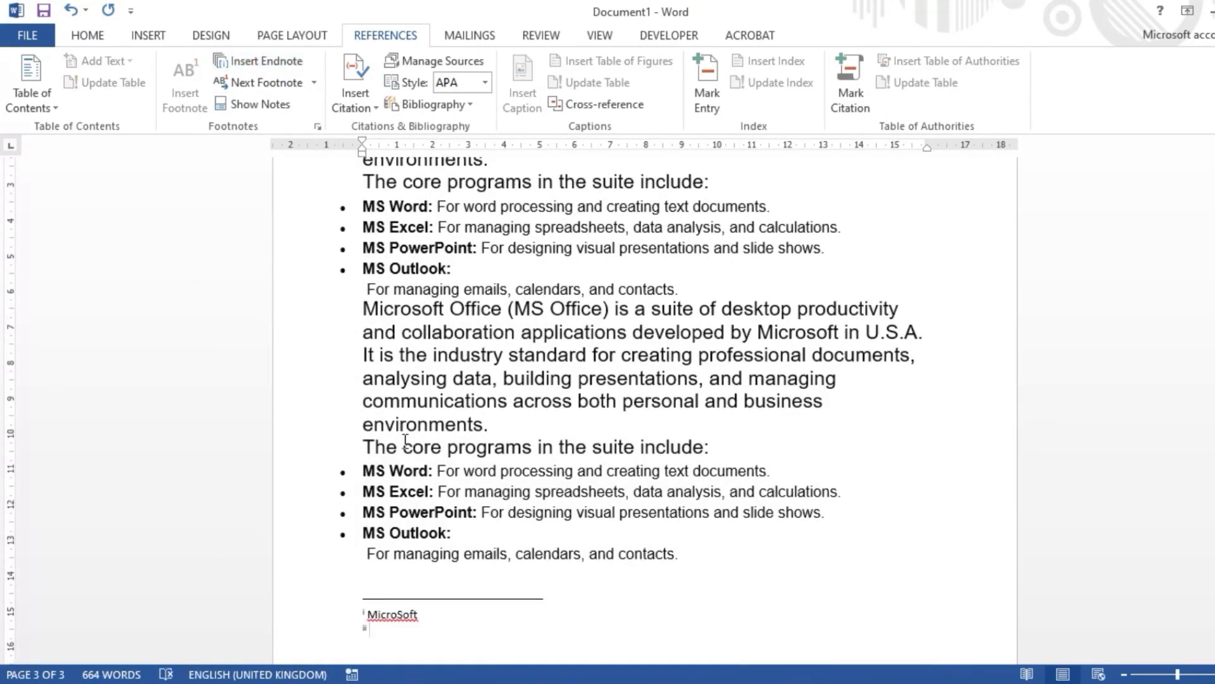
pyautogui.write('United States Of America')
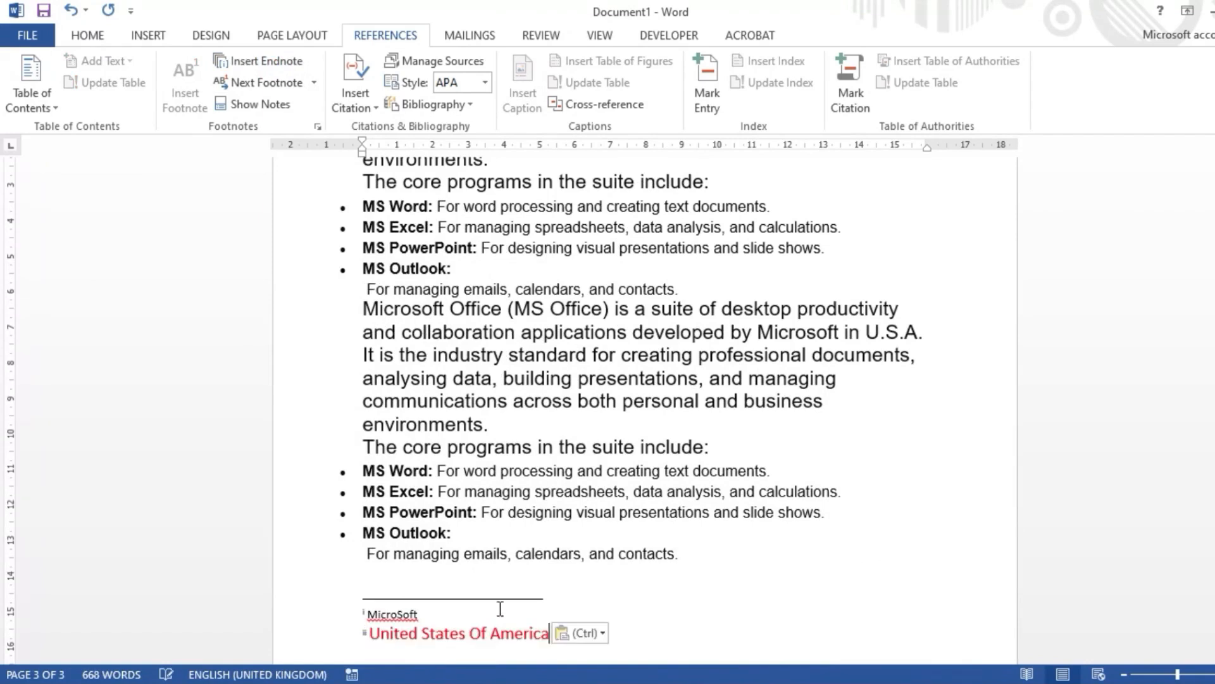
# Step: Review the endnote reference marks after "MS" and "U.S.A" on the first page and preview their notes
pyautogui.scroll(-2, 618, 592)
pyautogui.scroll(10, 609, 511)
pyautogui.scroll(10, 699, 437)
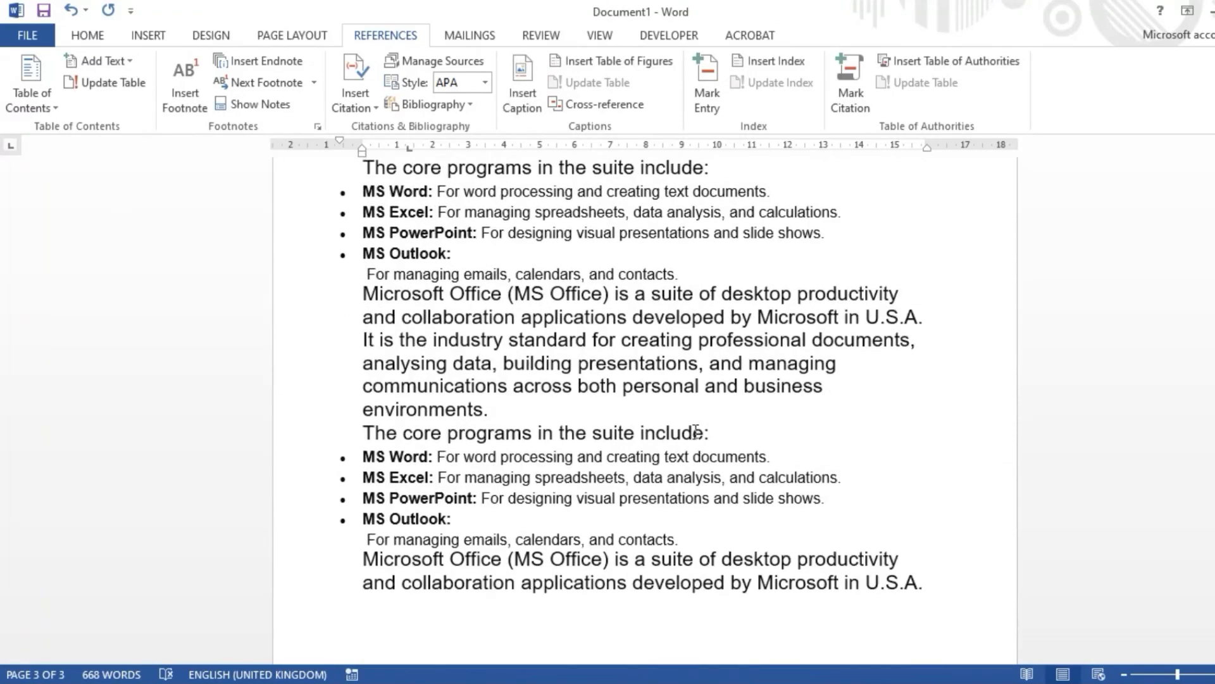
pyautogui.scroll(-5, 762, 348)
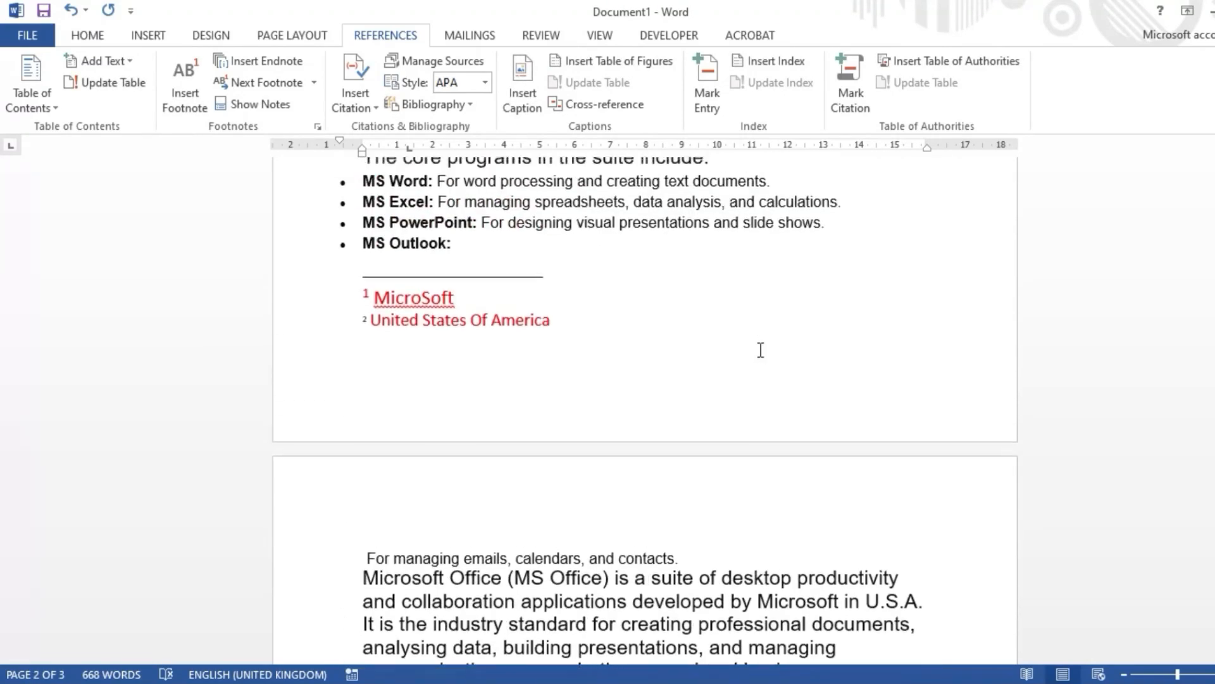
pyautogui.moveTo(418, 383)
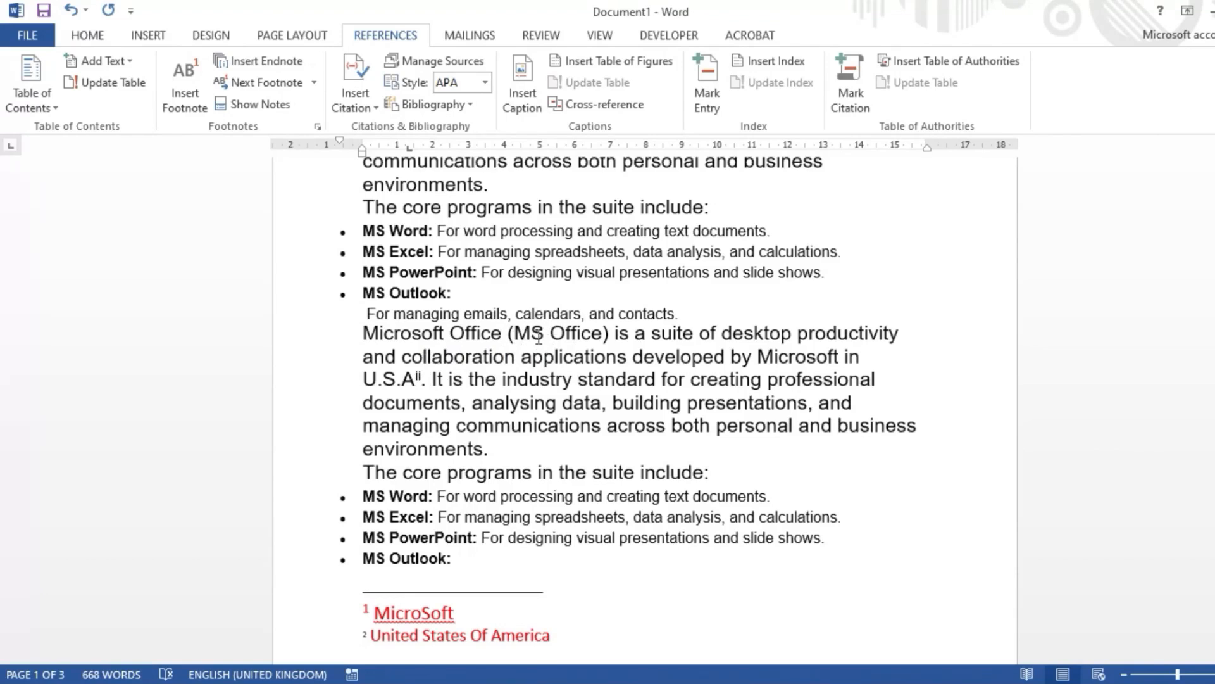
pyautogui.hotkey('ctrl', 'v')
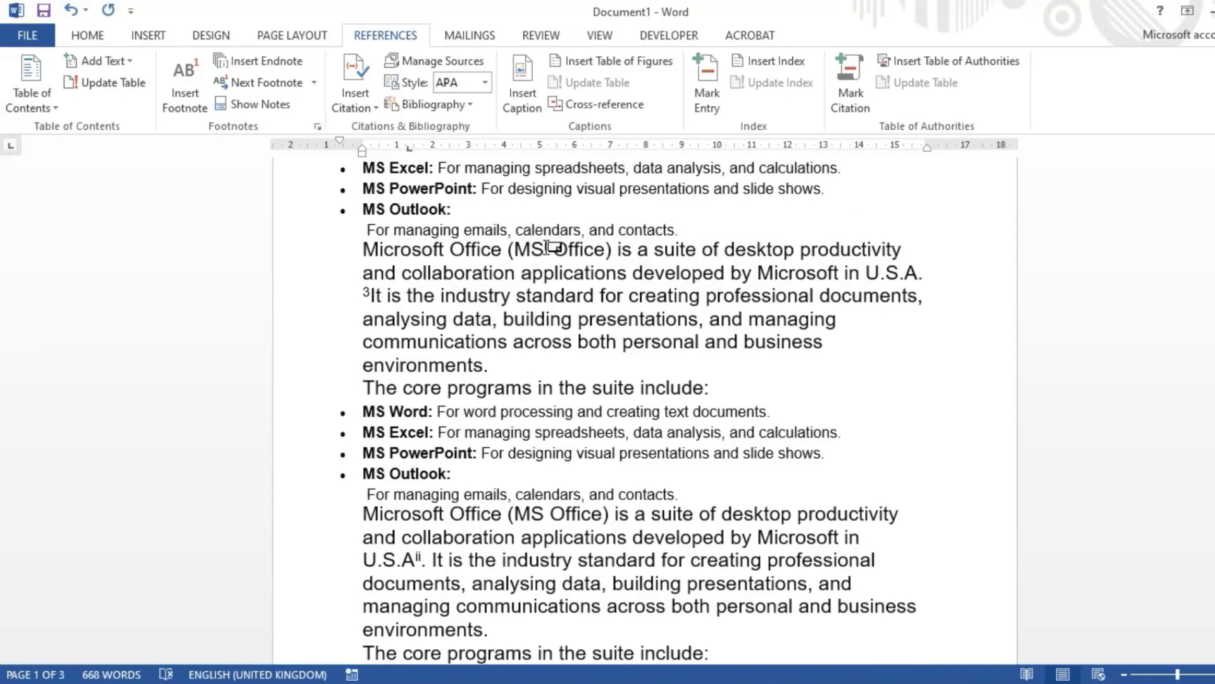
pyautogui.hotkey('ctrl', 'alt', 'd')
pyautogui.scroll(4, 559, 266)
pyautogui.scroll(-6, 560, 266)
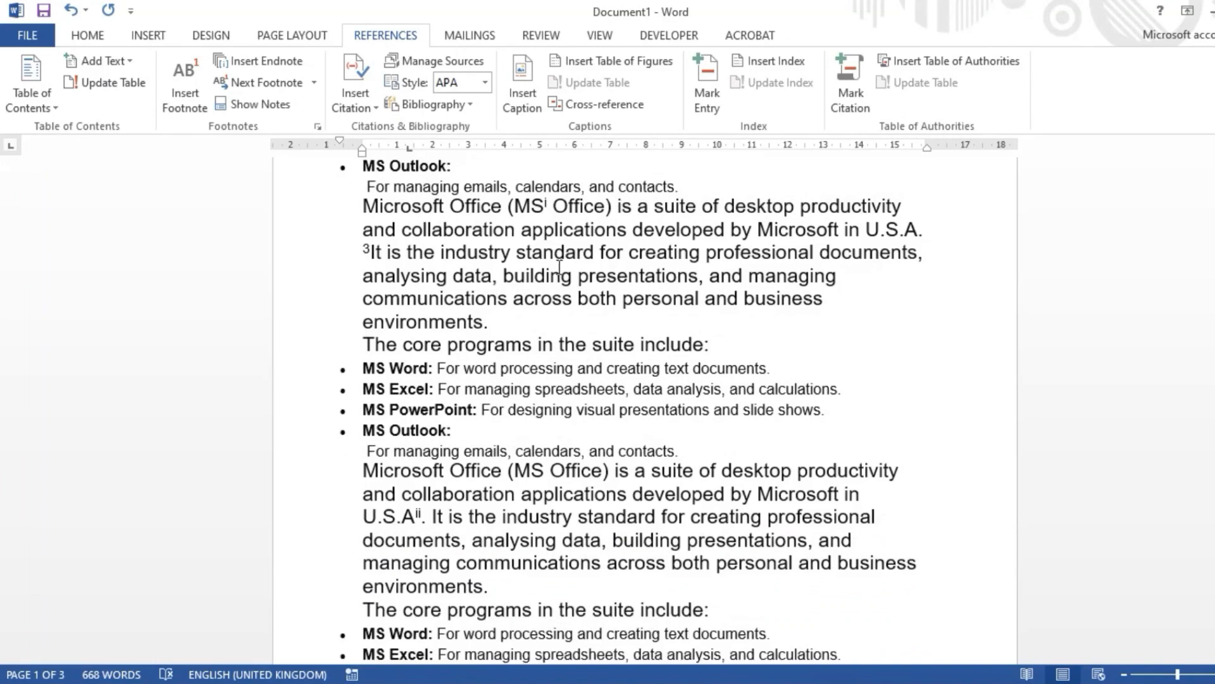
pyautogui.scroll(1, 560, 267)
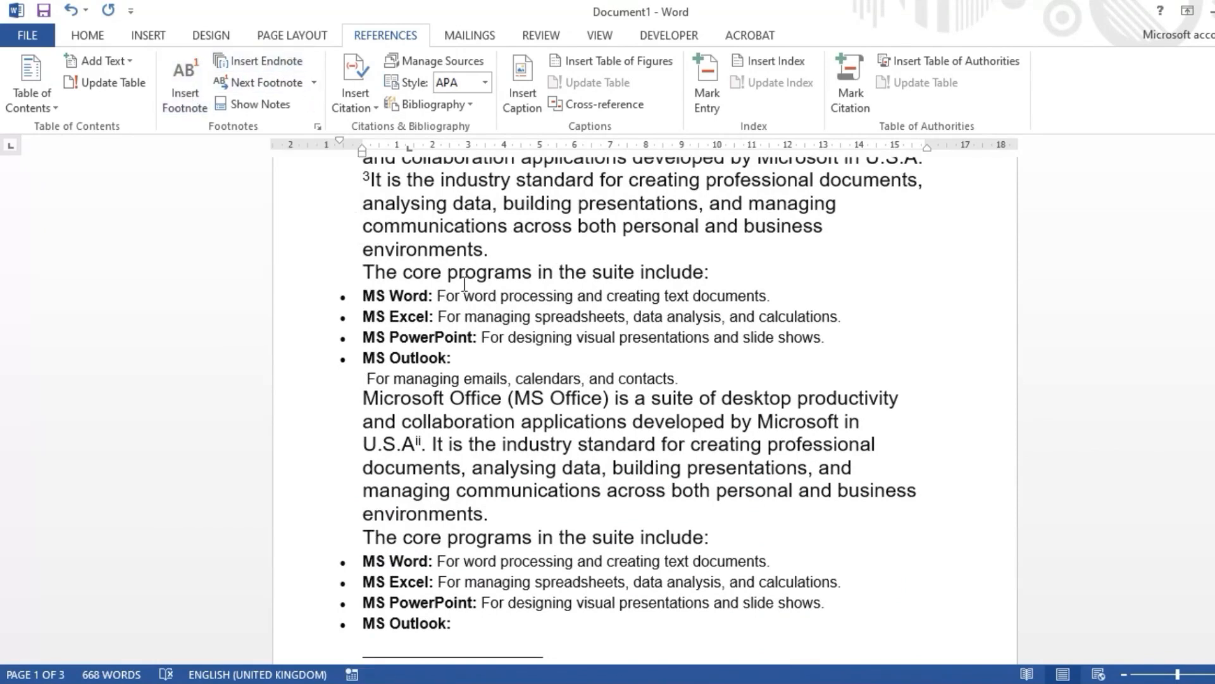
pyautogui.click(275, 86)
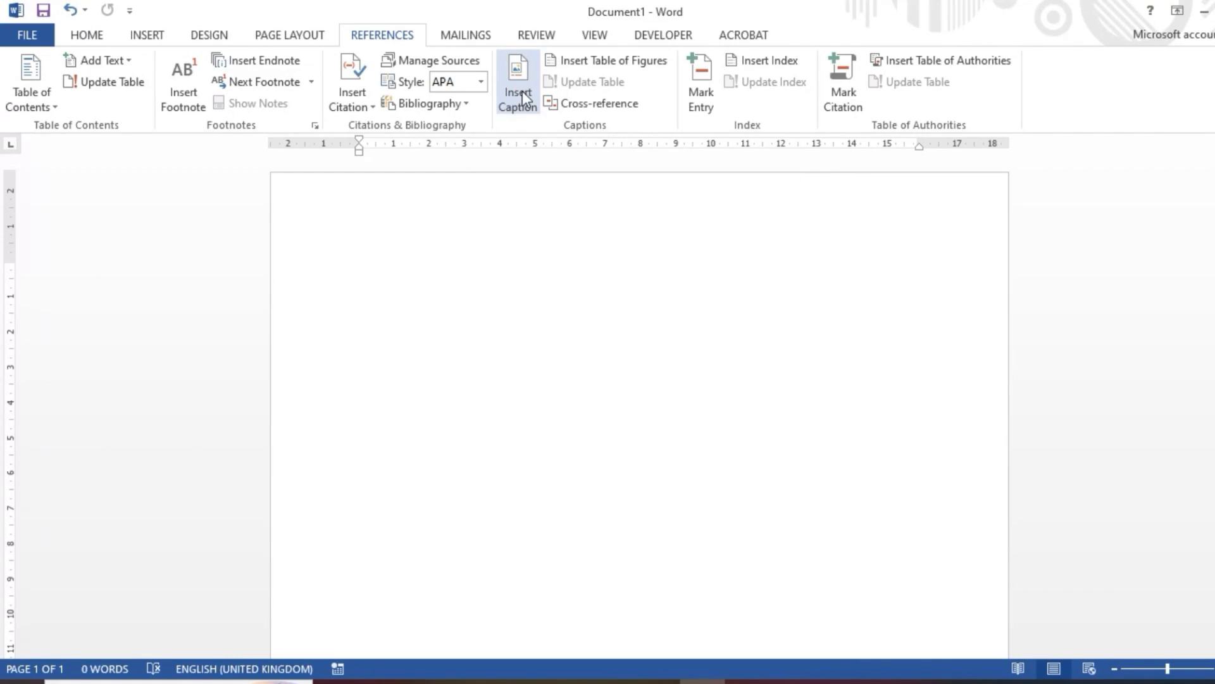
# Step: Insert a numbered caption at the start of the blank document using a new label named HEADING
pyautogui.click(523, 95)
pyautogui.moveTo(576, 224); pyautogui.dragTo(659, 167)
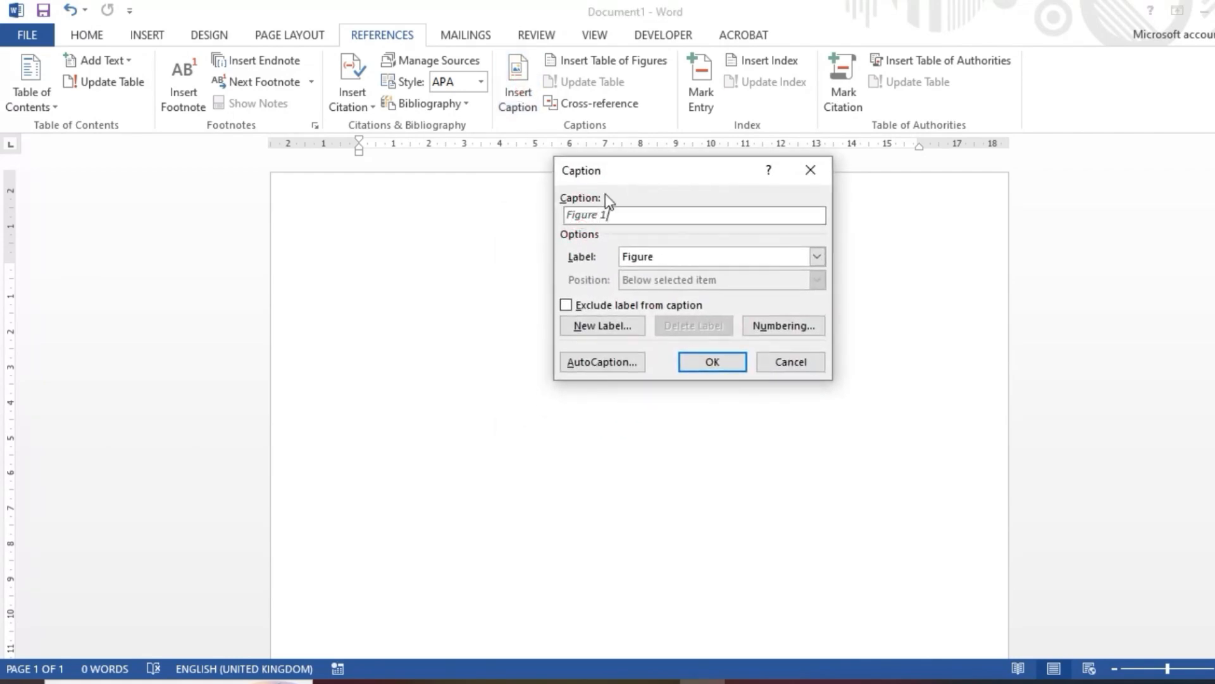
pyautogui.click(598, 334)
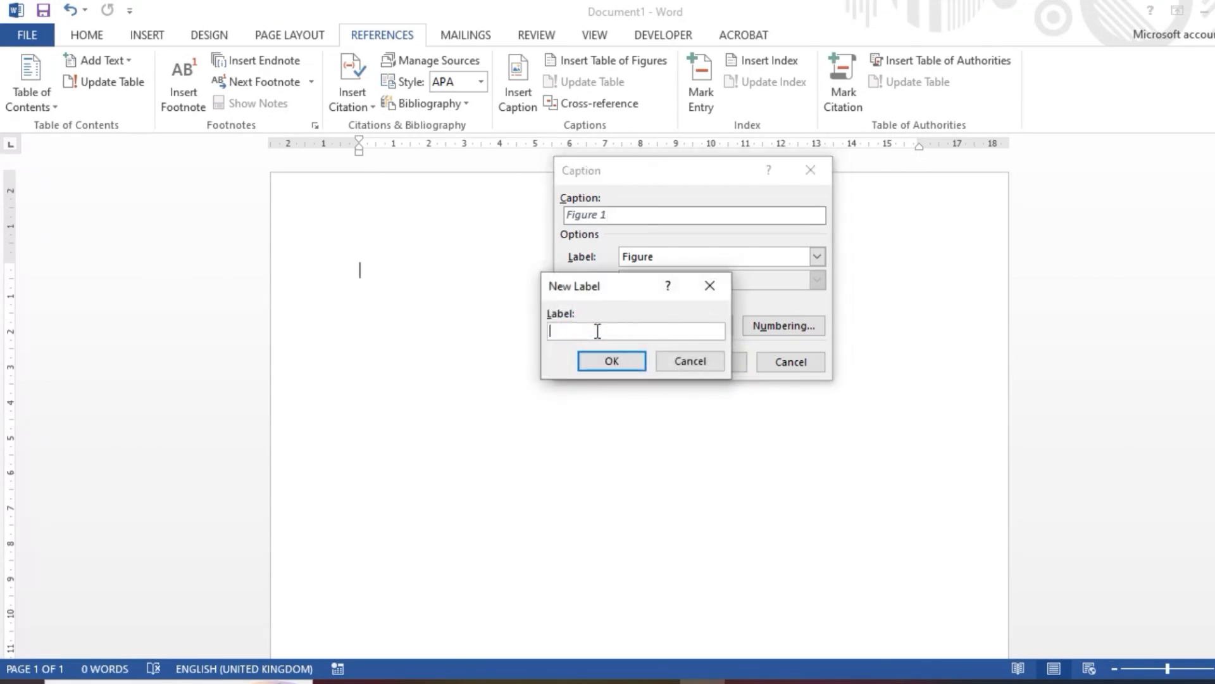
pyautogui.write('HEADING')
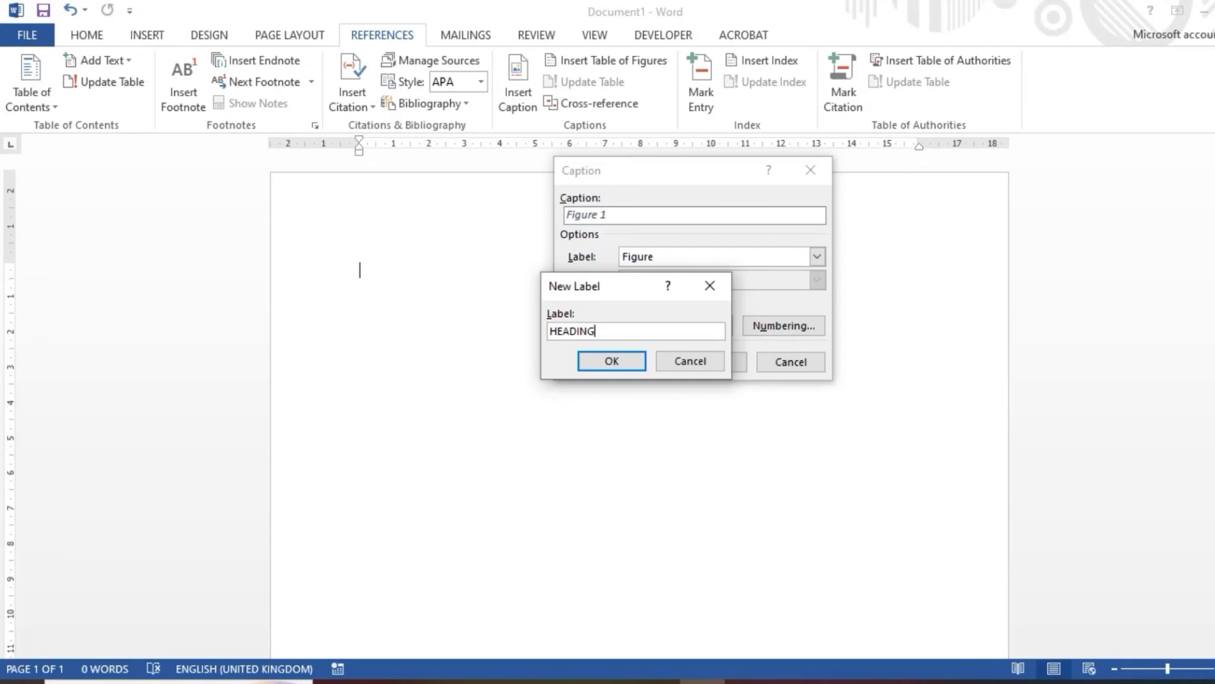
pyautogui.click(612, 360)
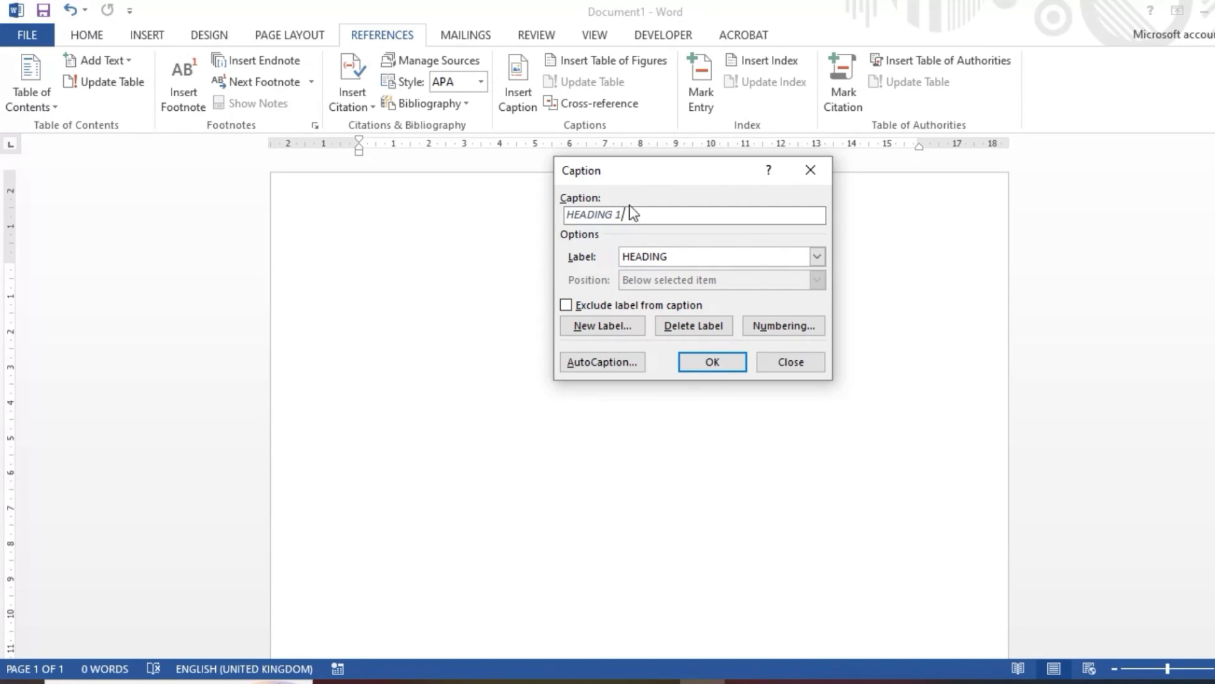
pyautogui.click(712, 363)
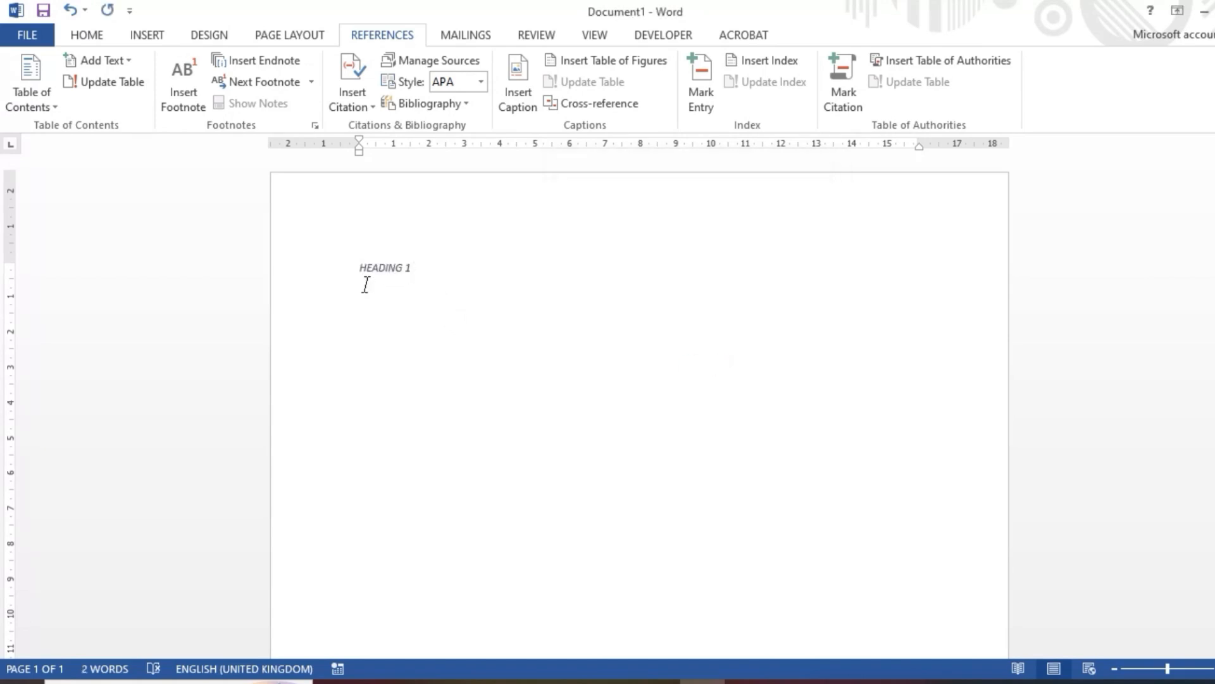
# Step: Enlarge the text of the HEADING 1 caption and start a new line below it
pyautogui.moveTo(429, 269); pyautogui.dragTo(354, 273)
pyautogui.hotkey('ctrl', 'shift', '.')
pyautogui.hotkey('ctrl', 'shift', '.')
pyautogui.hotkey('ctrl', 'shift', '.')
pyautogui.hotkey('ctrl', 'shift', '.')
pyautogui.hotkey('ctrl', 'shift', '.')
pyautogui.click(494, 272)
pyautogui.press('Return')
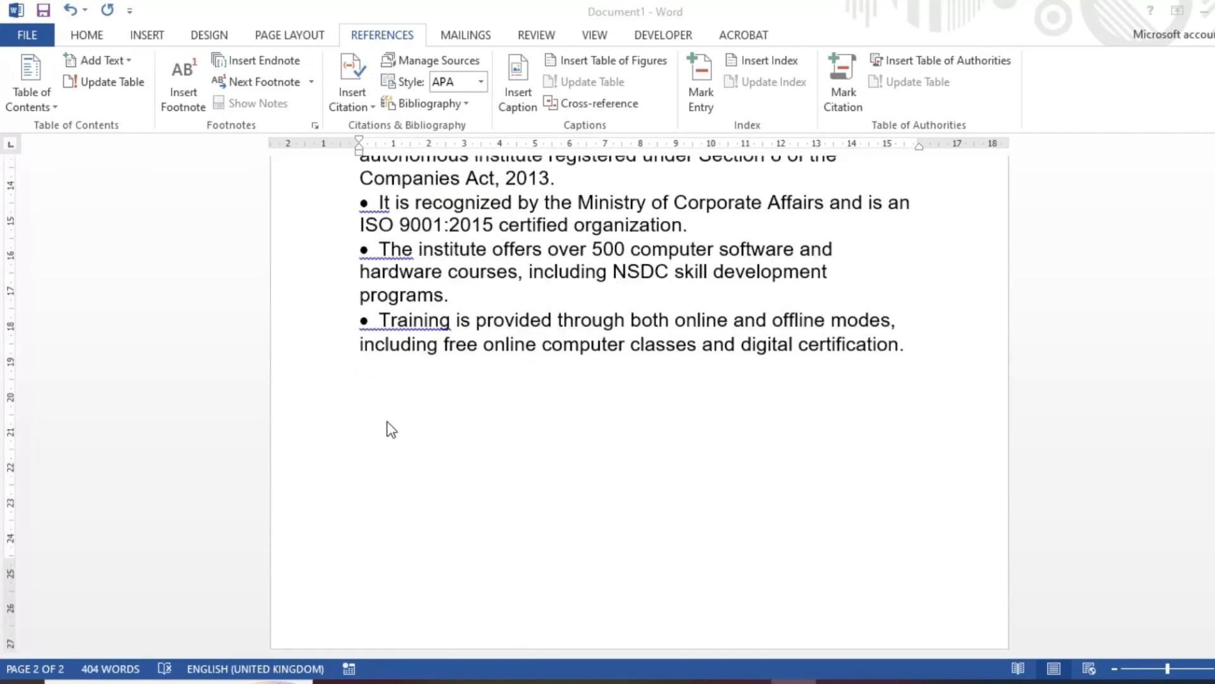
# Step: Insert a HEADING 2 caption below the AISDM text on page 2 and increase its font size
pyautogui.click(388, 412)
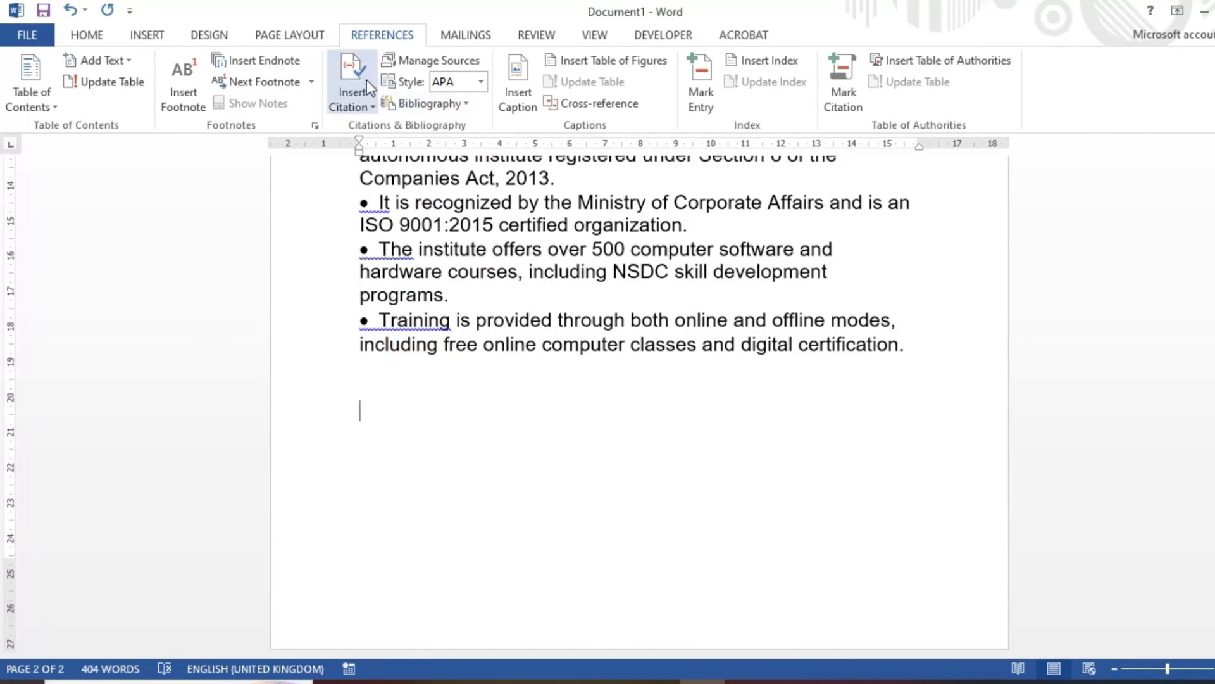
pyautogui.click(511, 94)
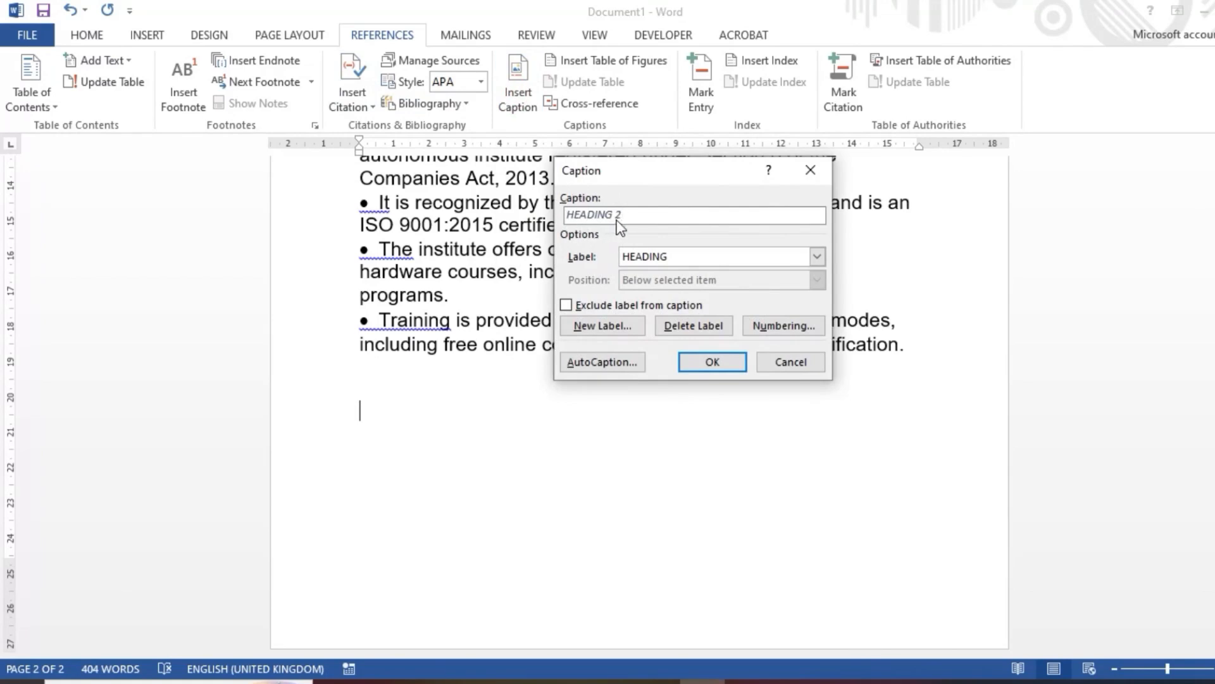
pyautogui.click(720, 366)
pyautogui.click(291, 419)
pyautogui.hotkey('ctrl', ']')
pyautogui.hotkey('ctrl', ']')
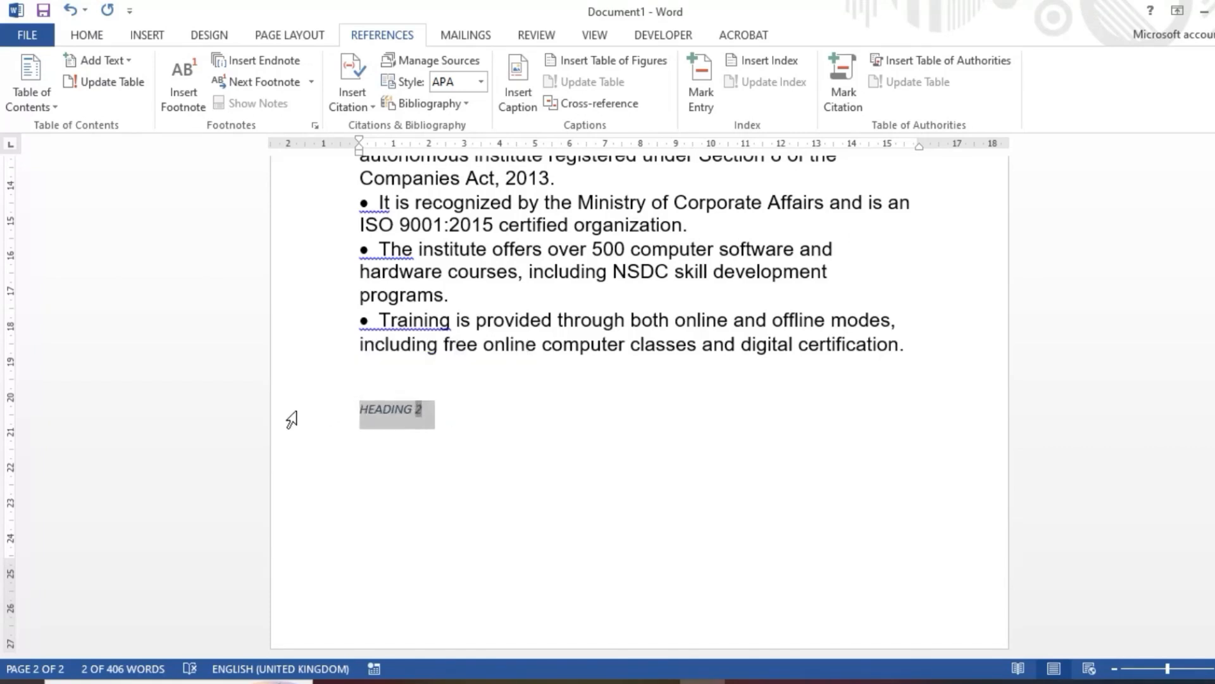
# Step: Paste the copied AISDM text five times below the HEADING 2 caption
pyautogui.click(503, 431)
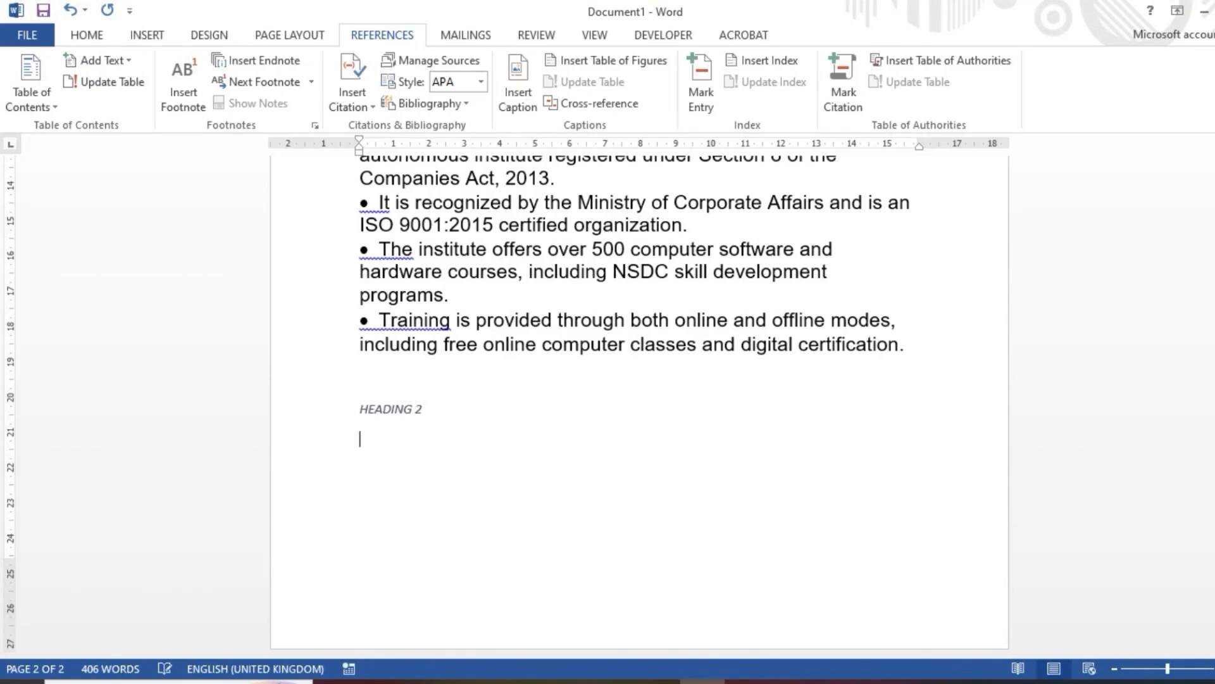
pyautogui.write('AISDM (All India Skill Development Mission) is an autonomous institute registered under Section 8 of the Companies Act, 2013. It is recognized by the Ministry of Corporate Affairs and is an ISO 9001:2015 certified organization. The institute offers over 500 computer software and hardware courses, including NSDC skill development programs. Training is provided through both online and offline modes, including free online computer classes and digital certification.')
pyautogui.write('AISDM (All India Skill Development Mission) is an autonomous institute registered under Section 8 of the Companies Act, 2013. It is recognized by the Ministry of Corporate Affairs and is an ISO 9001:2015 certified organization. The institute offers over 500 computer software and hardware courses, including NSDC skill development programs. Training is provided through both online and offline modes, including free online computer classes and digital certification.')
pyautogui.hotkey('ctrl', 'v')
pyautogui.hotkey('ctrl', 'v')
pyautogui.hotkey('ctrl', 'v')
pyautogui.scroll(-5, 496, 442)
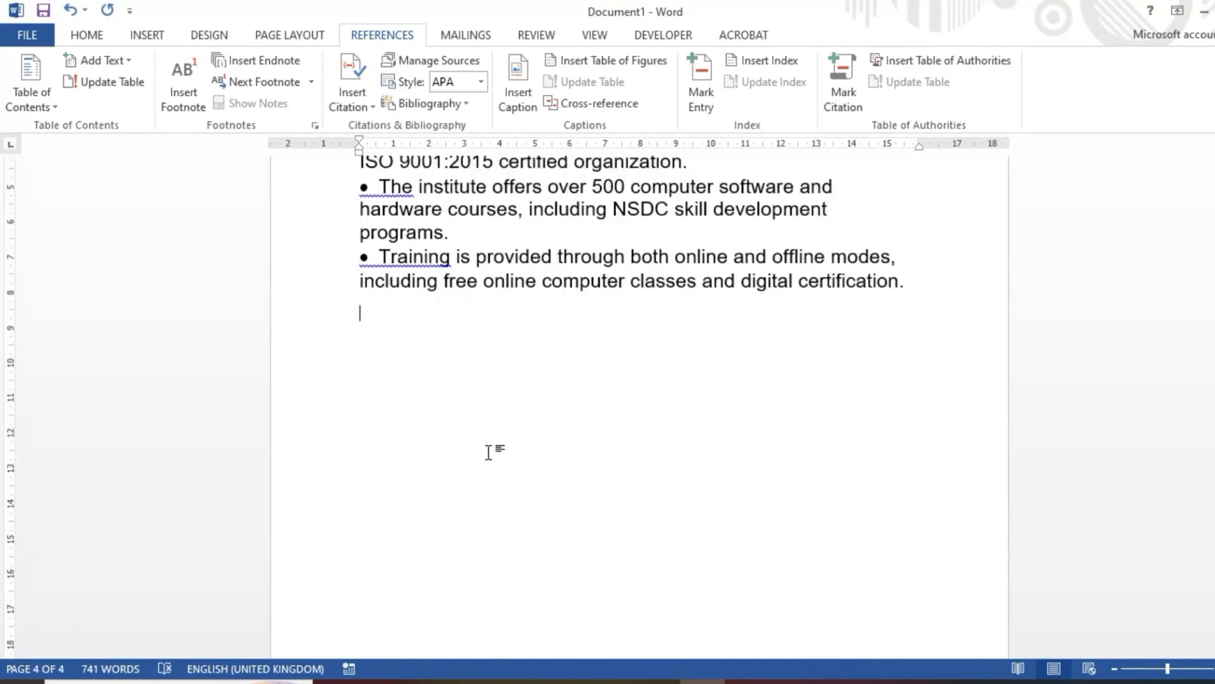
# Step: Insert a HEADING 3 caption after the pasted text on page 4 and enlarge its text
pyautogui.click(524, 105)
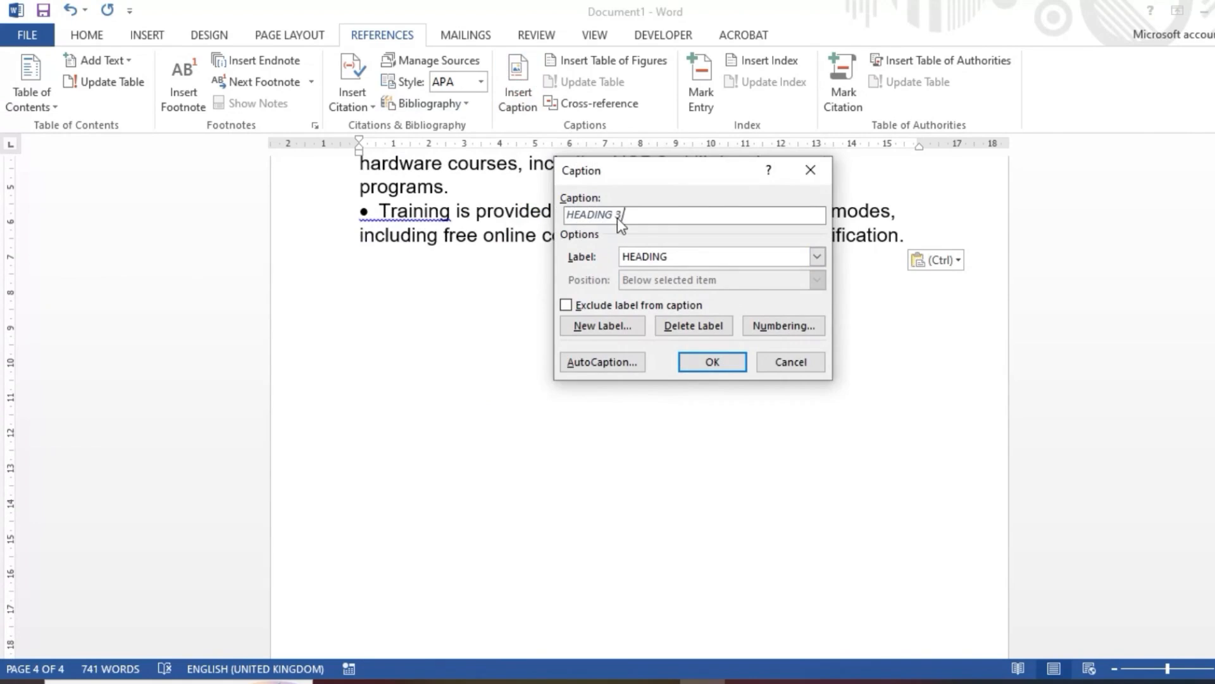
pyautogui.click(708, 363)
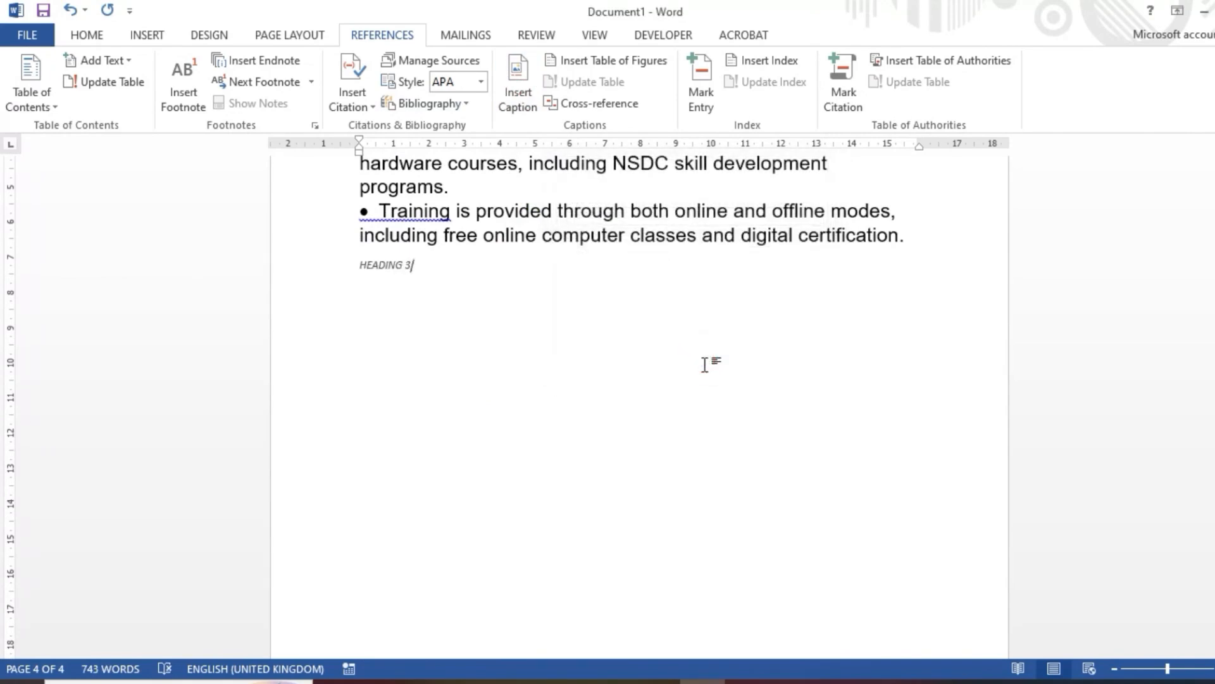
pyautogui.moveTo(422, 274); pyautogui.dragTo(314, 276)
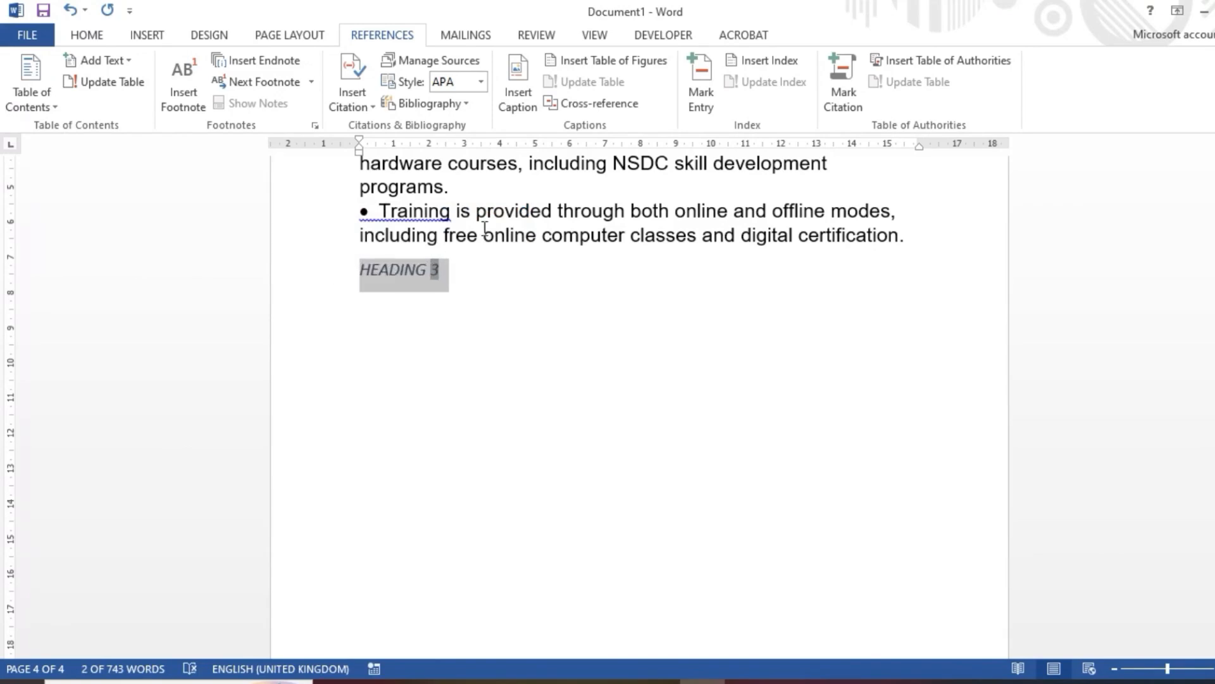
pyautogui.click(510, 240)
# Step: Paste several copies of the AISDM text on a new line below the HEADING 3 caption
pyautogui.click(504, 272)
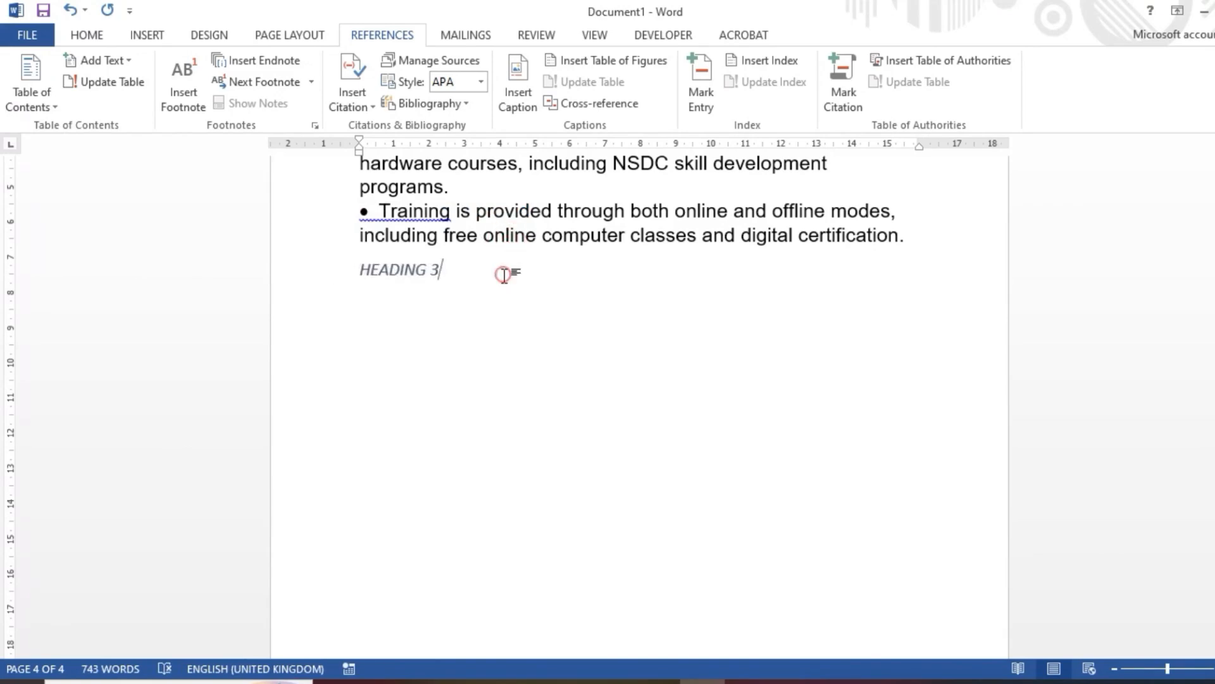
pyautogui.press('Return')
pyautogui.hotkey('ctrl', 'v')
pyautogui.scroll(-5, 505, 274)
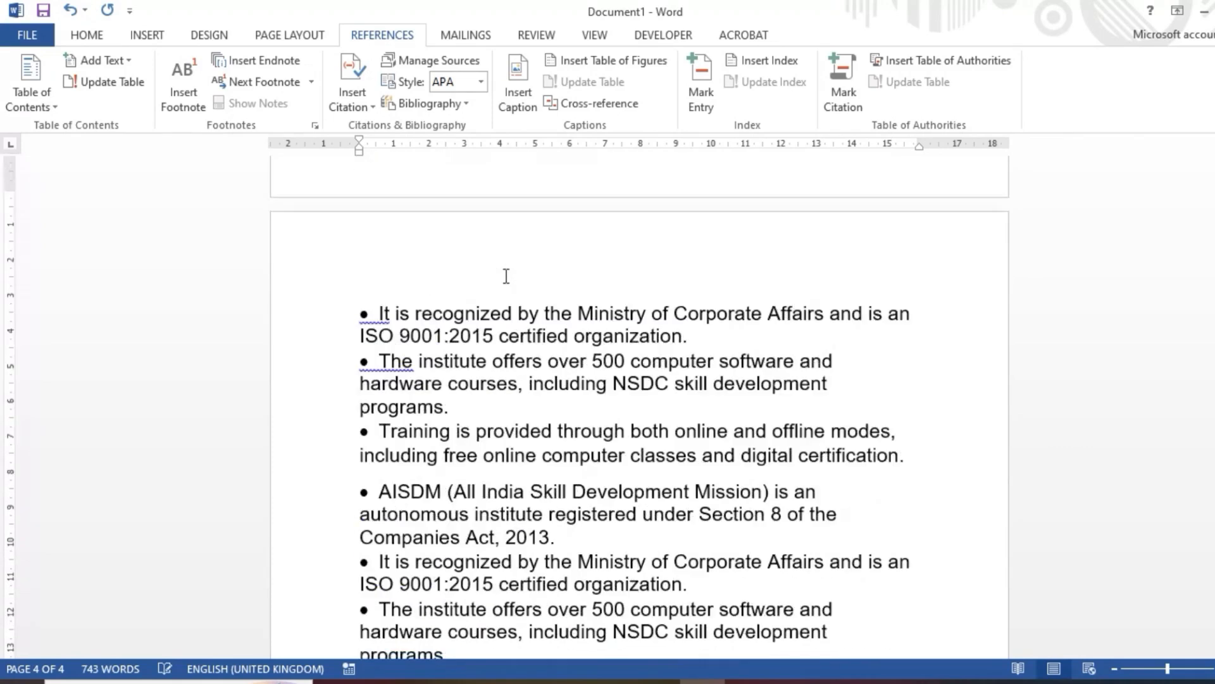
pyautogui.scroll(-3, 506, 277)
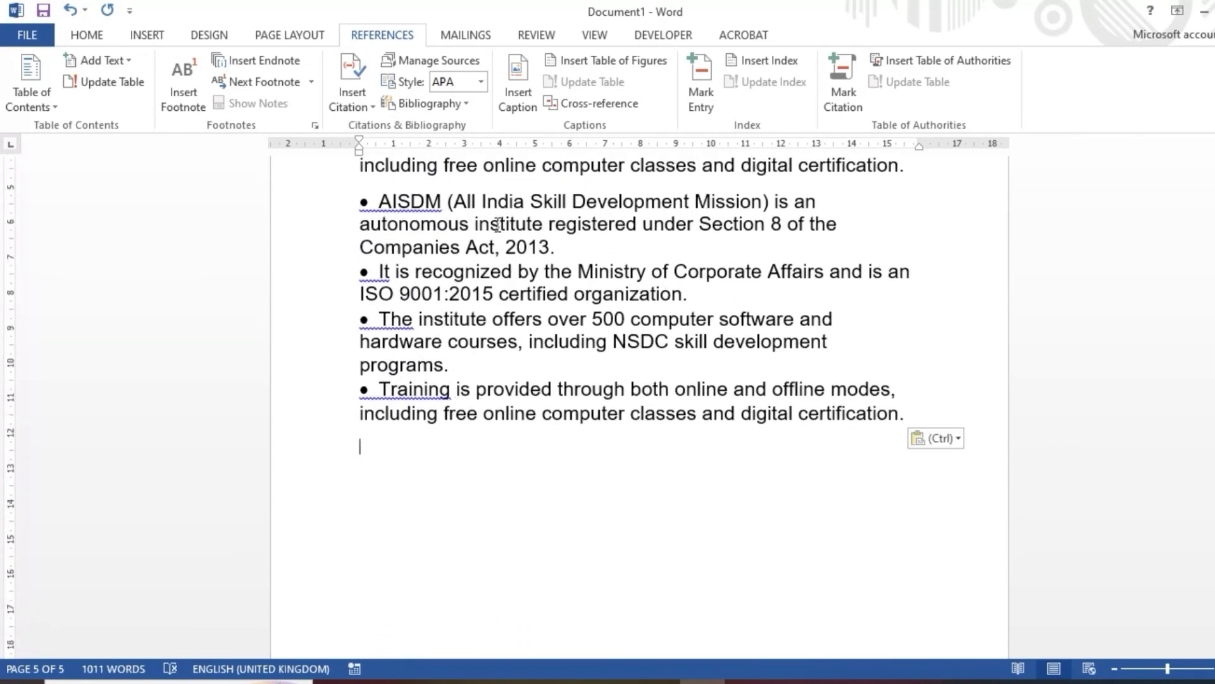
# Step: Insert a HEADING 4 caption after the pasted text on page 5 and enlarge its text
pyautogui.click(518, 89)
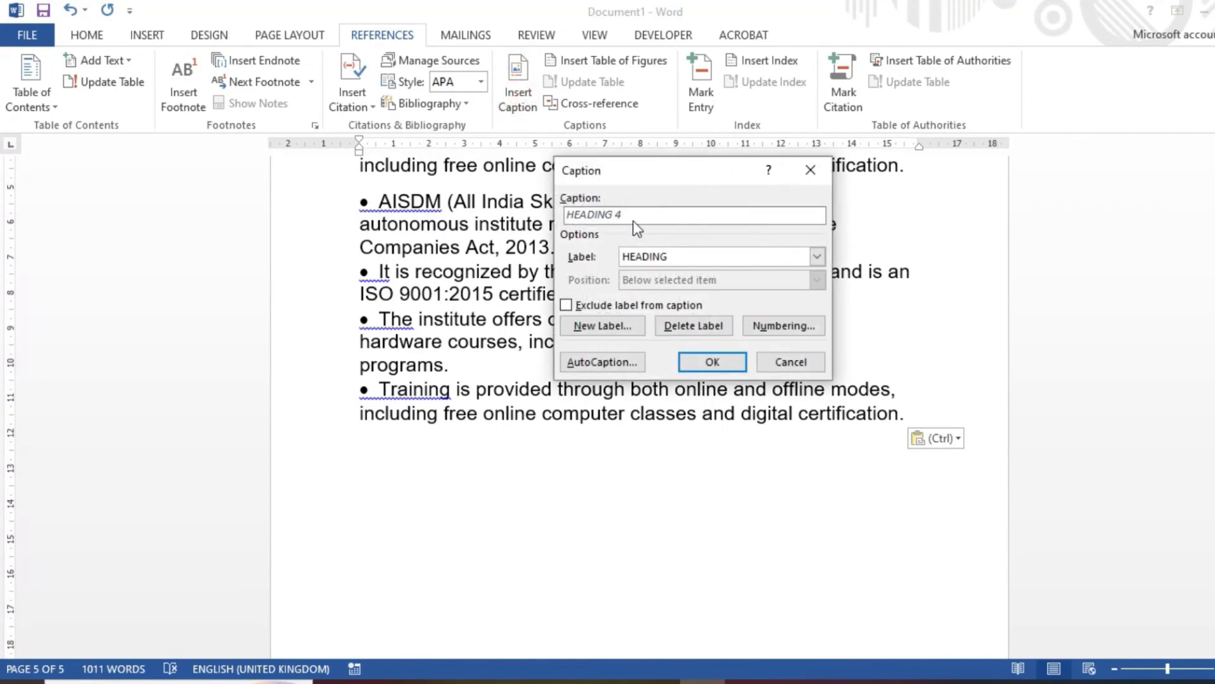
pyautogui.click(699, 357)
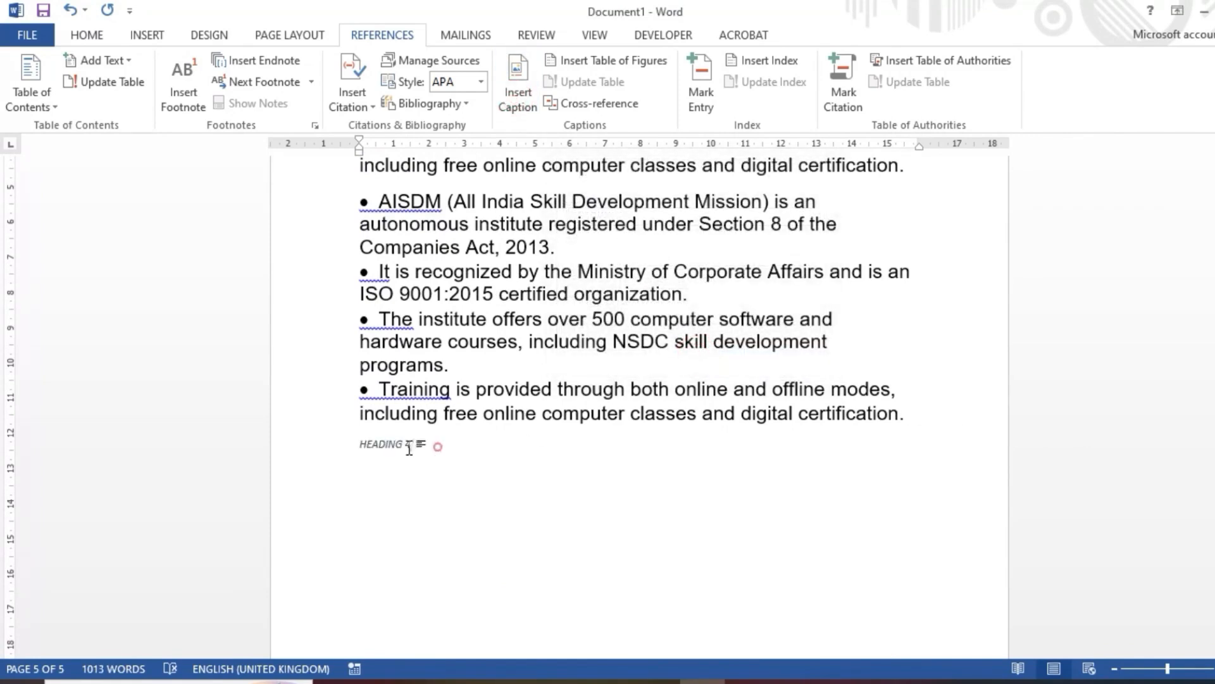
pyautogui.click(352, 440)
pyautogui.hotkey('ctrl', 'shift', '.')
# Step: Paste several copies of the AISDM text on a new line below the HEADING 4 caption
pyautogui.click(567, 462)
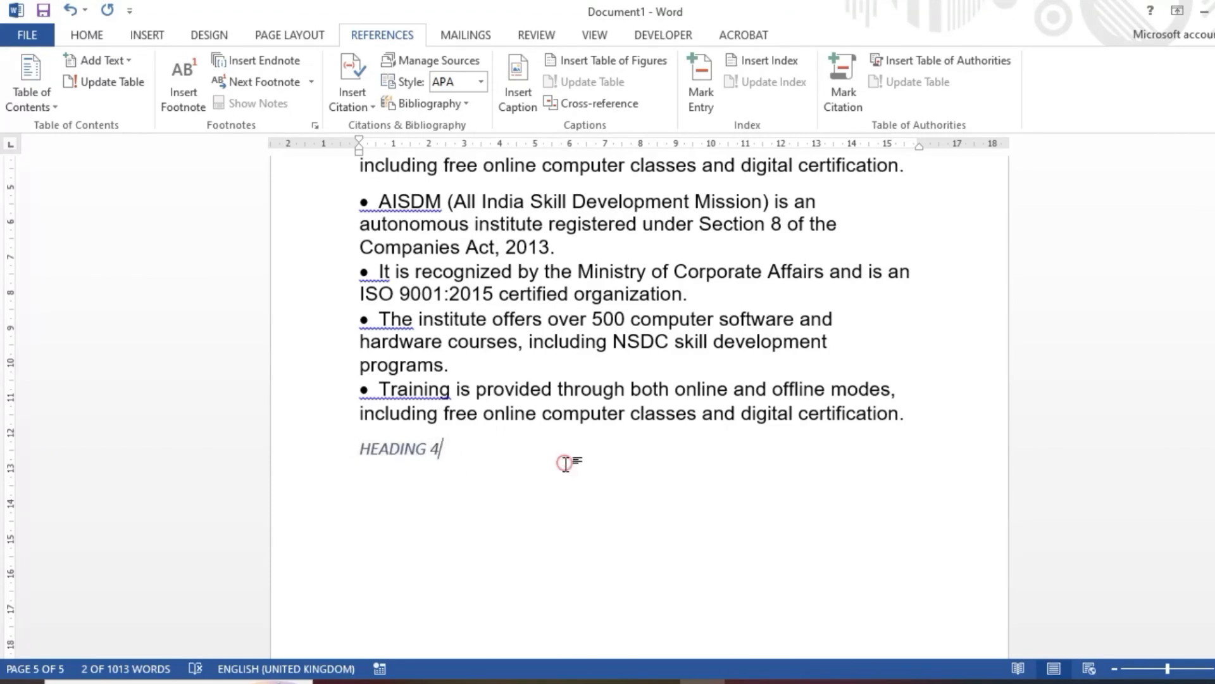
pyautogui.press('Return')
pyautogui.hotkey('ctrl', 'v')
pyautogui.hotkey('ctrl', 'v')
pyautogui.hotkey('ctrl', 'v')
pyautogui.hotkey('ctrl', 'v')
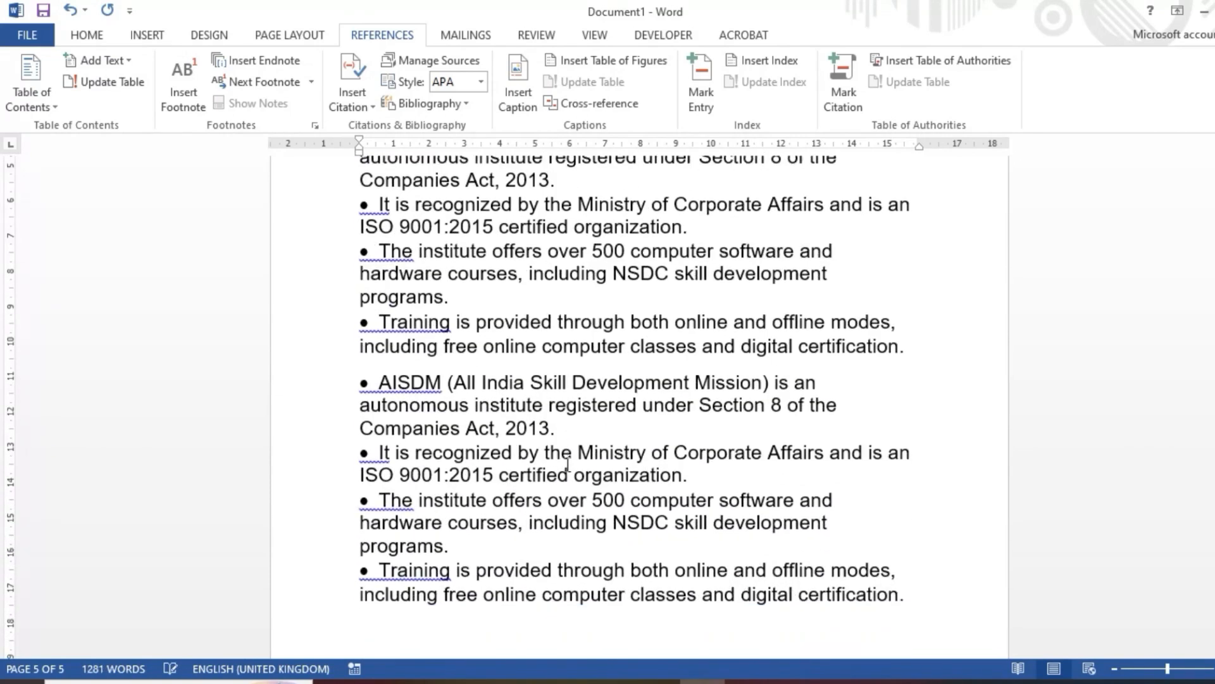
# Step: Go back to the HEADING 2 caption on page 2 and increase its font size further
pyautogui.scroll(20, 563, 467)
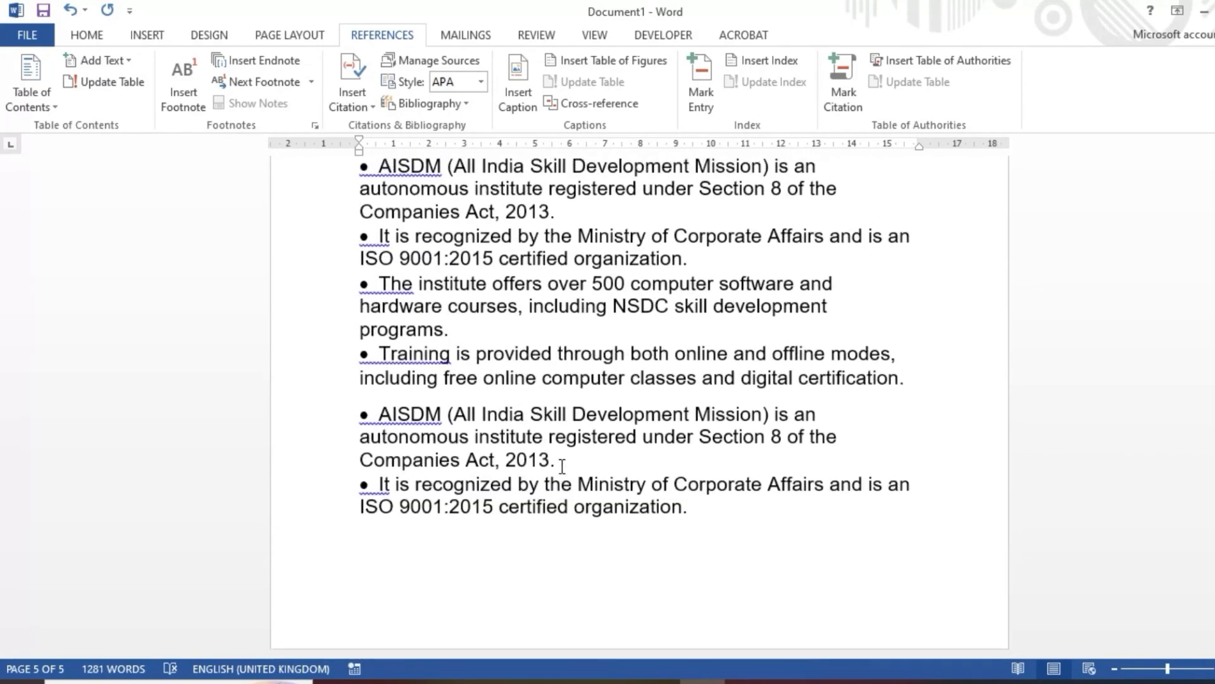
pyautogui.scroll(15, 562, 465)
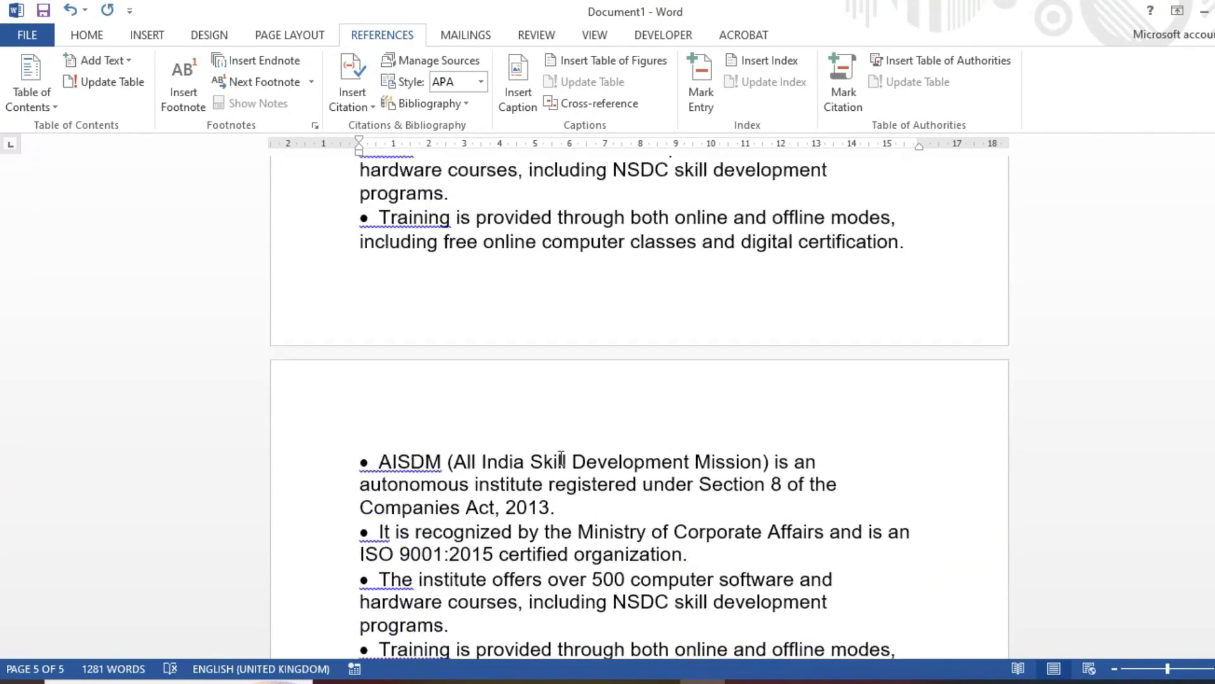
pyautogui.scroll(15, 562, 456)
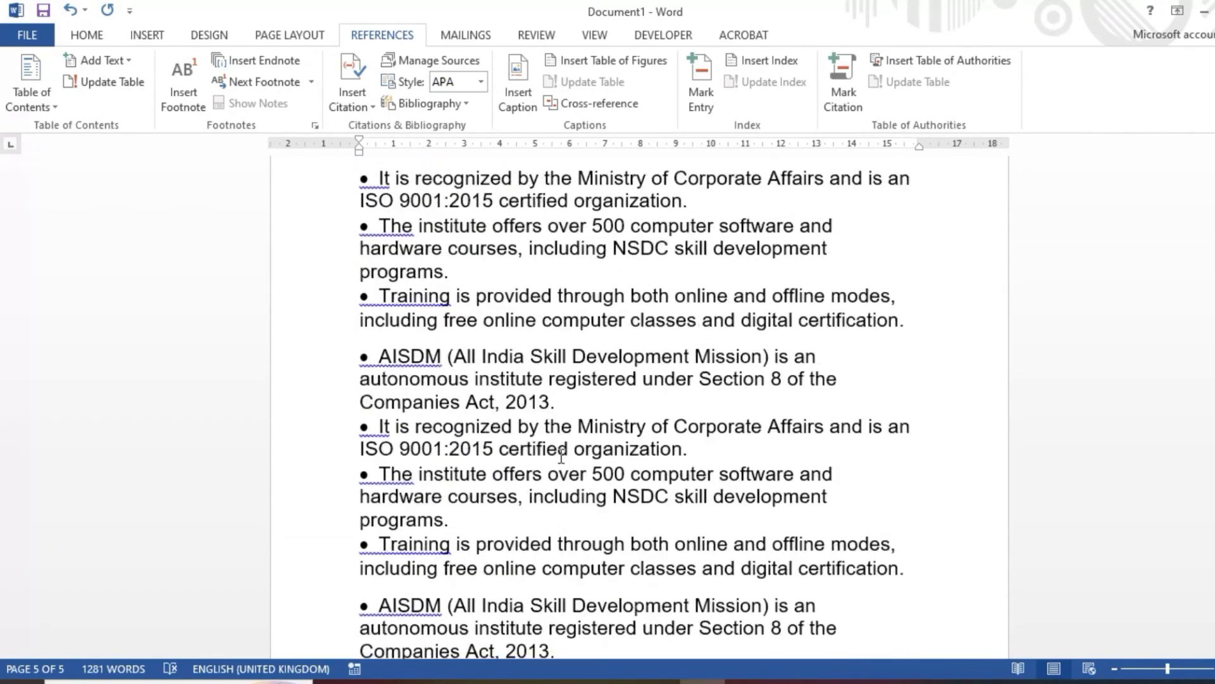
pyautogui.scroll(4, 561, 449)
pyautogui.scroll(-15, 366, 274)
pyautogui.scroll(-5, 366, 283)
pyautogui.click(333, 217)
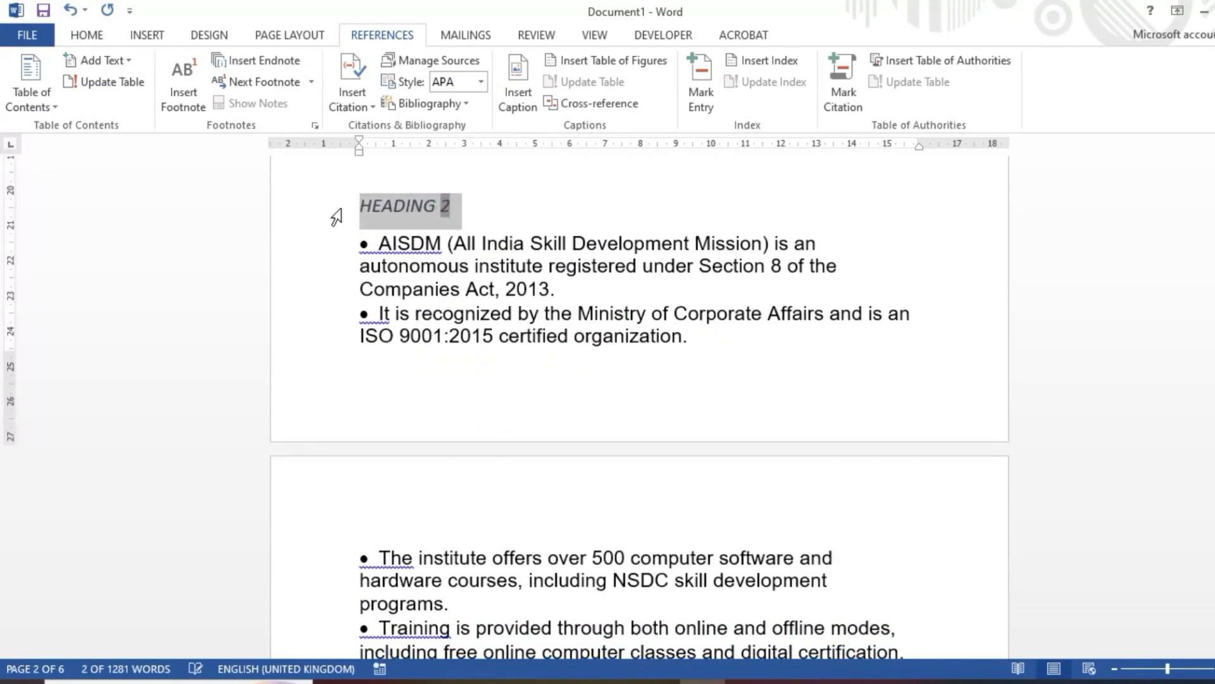
pyautogui.click(509, 244)
# Step: Add a blank line above the HEADING 3 caption and another above the HEADING 4 caption
pyautogui.scroll(-15, 500, 253)
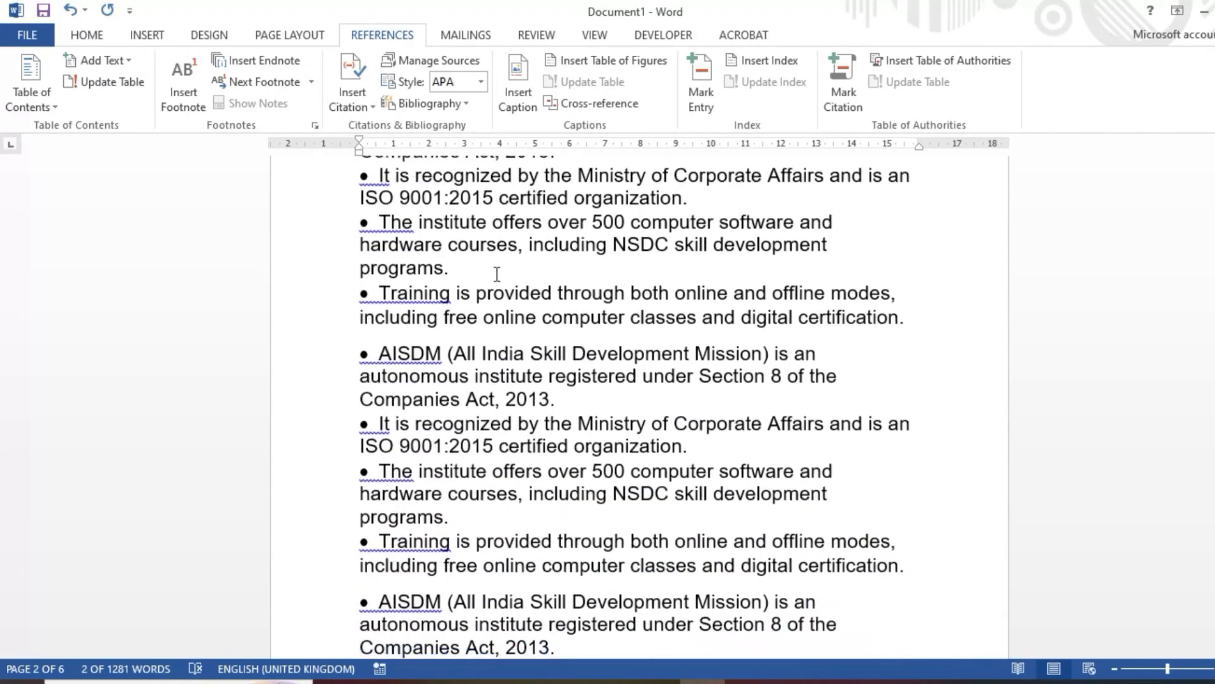
pyautogui.scroll(-15, 493, 281)
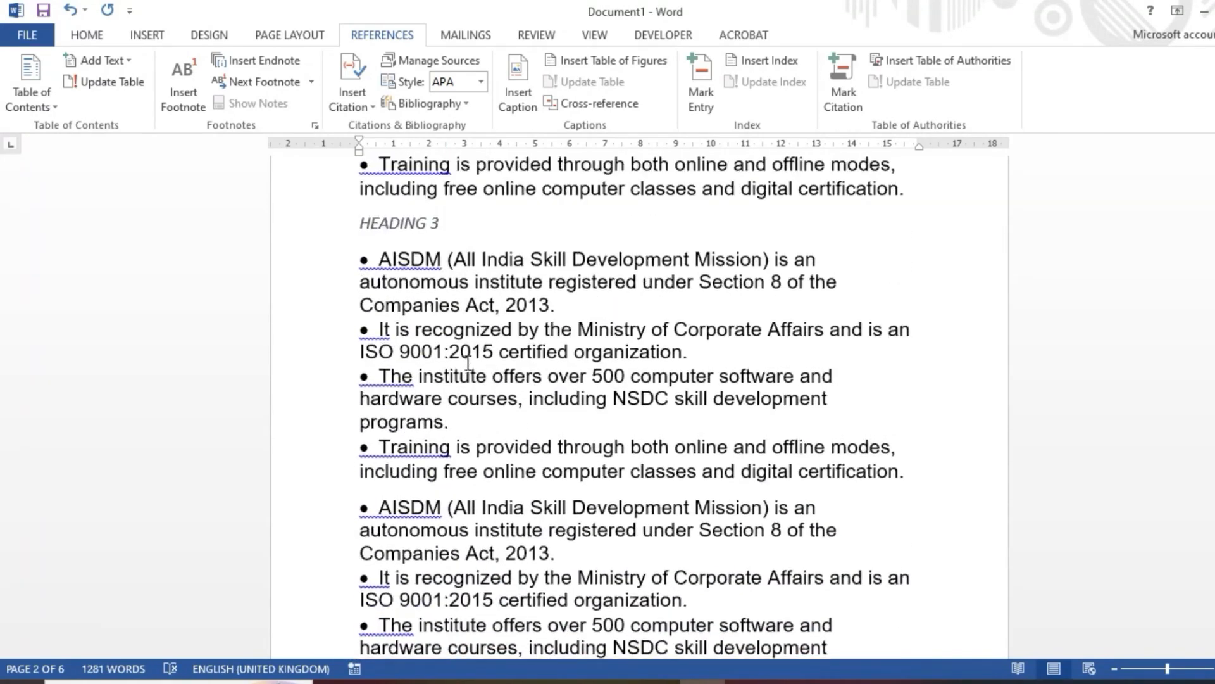
pyautogui.click(945, 225)
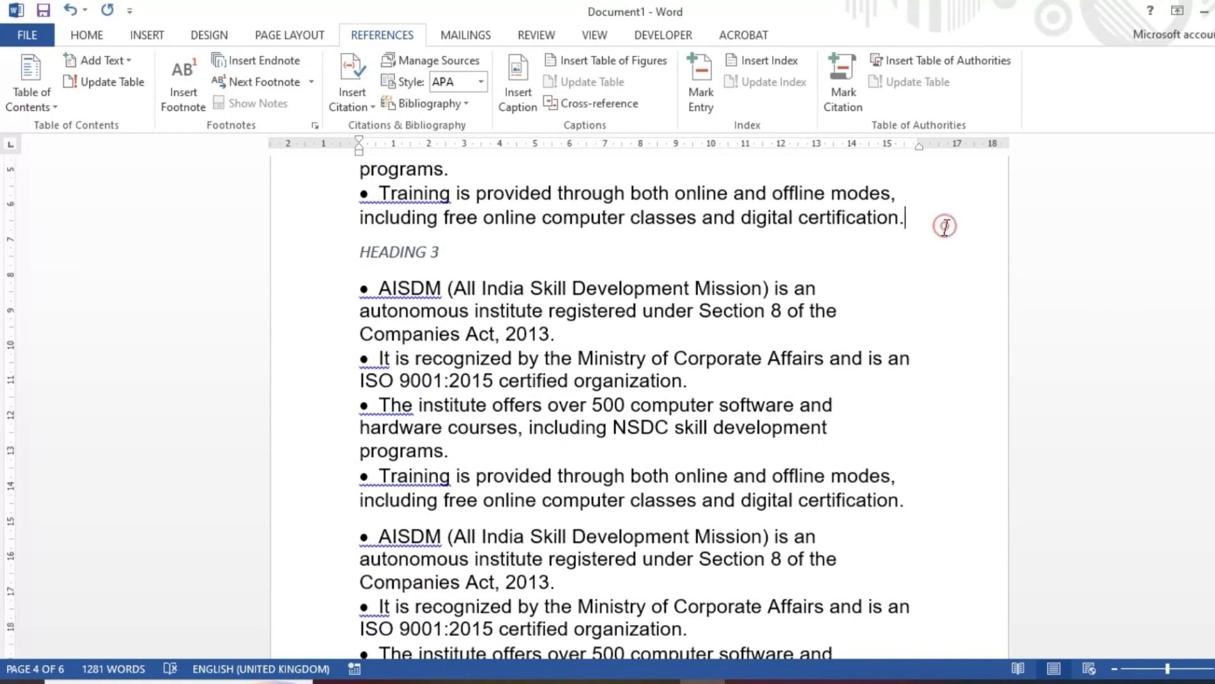
pyautogui.press('Return')
pyautogui.scroll(-5, 659, 480)
pyautogui.scroll(-10, 659, 480)
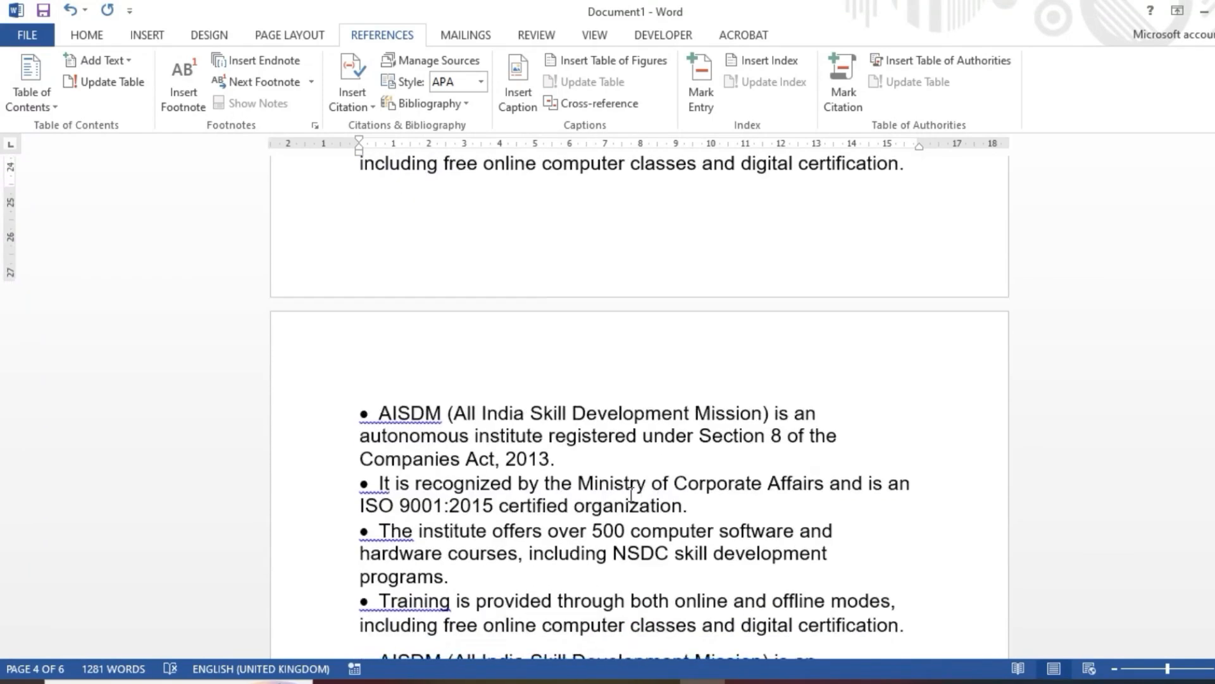
pyautogui.click(914, 272)
pyautogui.press('Return')
# Step: Add an empty line after the last AISDM paragraph at the end of the document
pyautogui.scroll(-10, 888, 280)
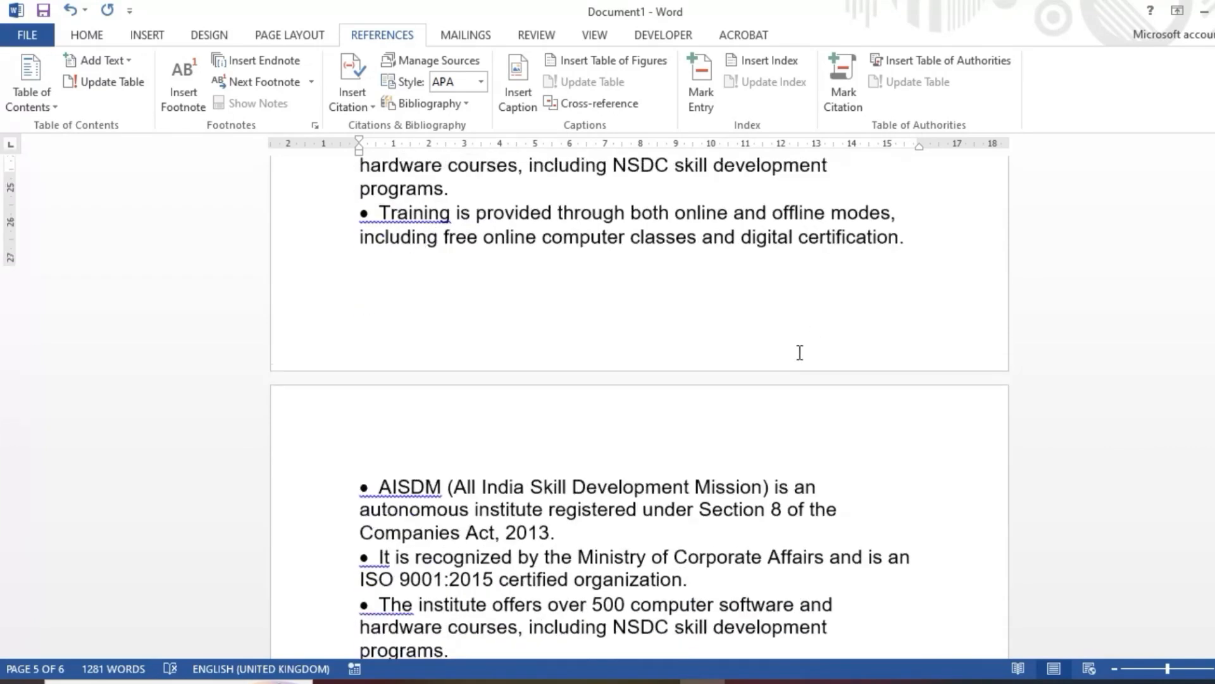
pyautogui.click(946, 403)
pyautogui.press('Return')
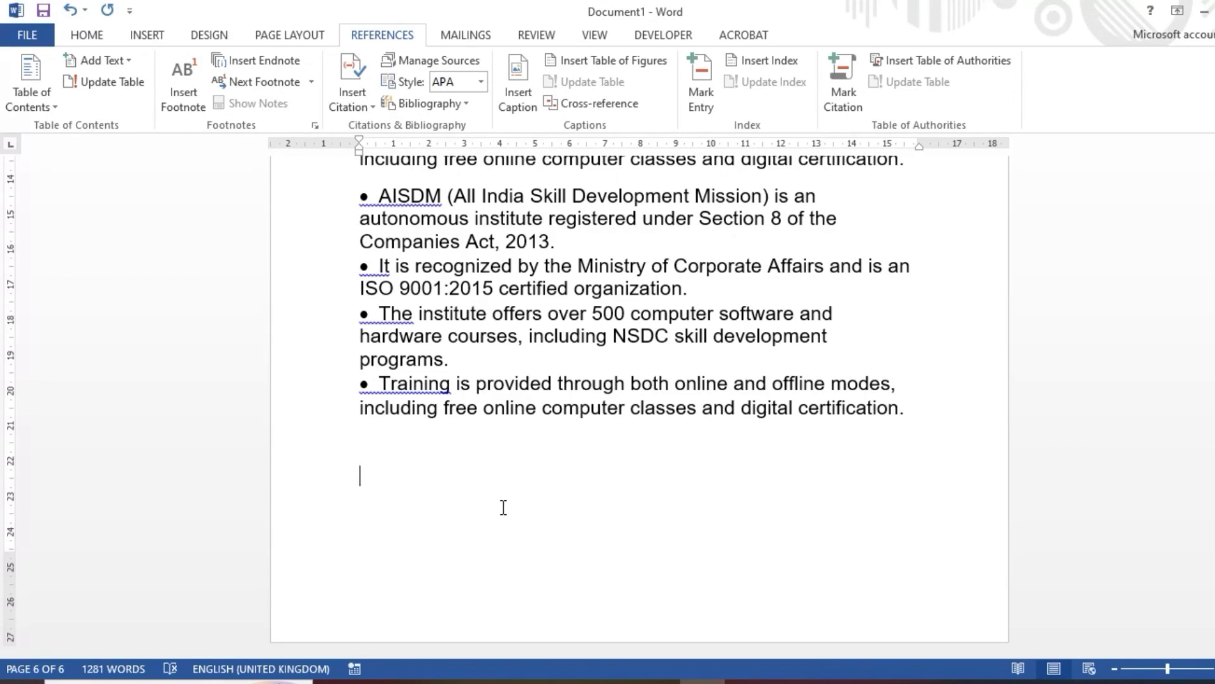
# Step: Insert a hyperlinked cross-reference to the entire HEADING 1 caption on the empty line at the document's end
pyautogui.click(577, 105)
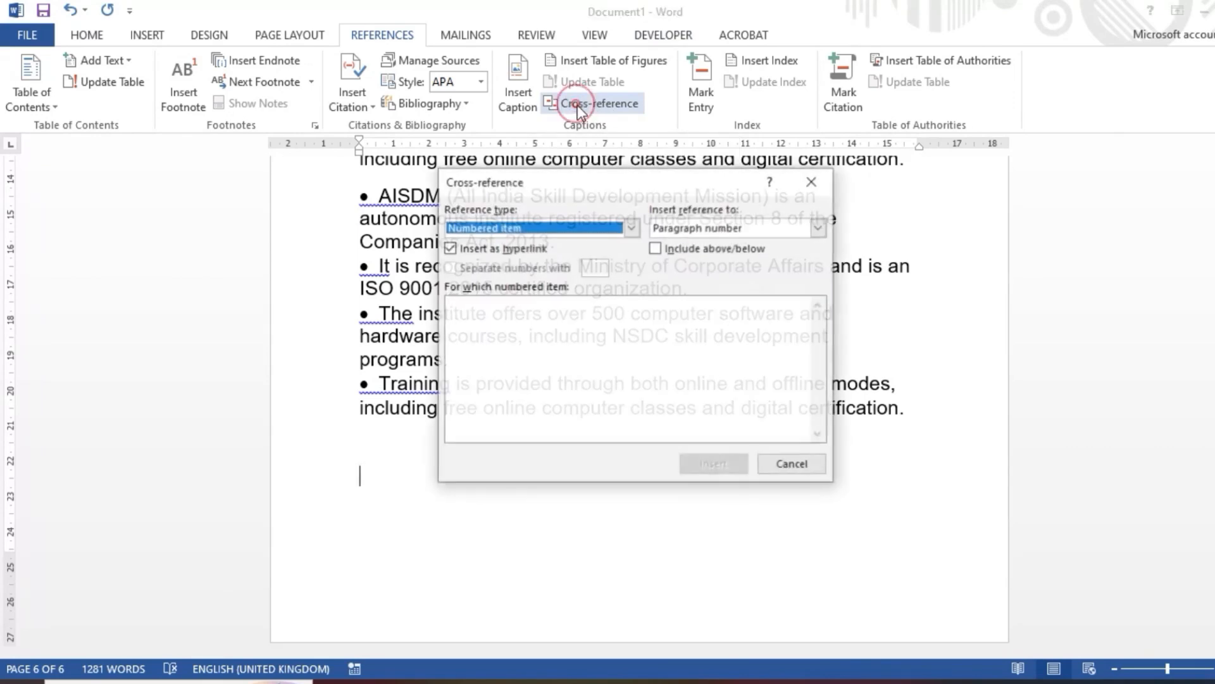
pyautogui.moveTo(641, 174); pyautogui.dragTo(740, 105)
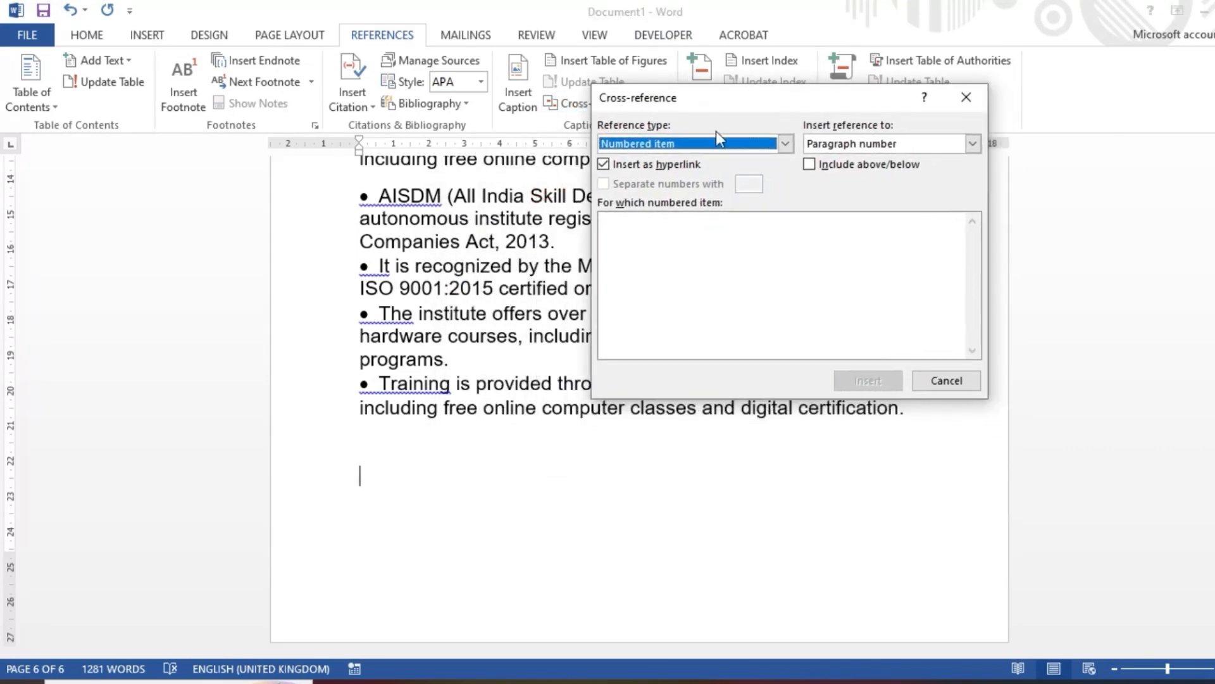
pyautogui.click(784, 145)
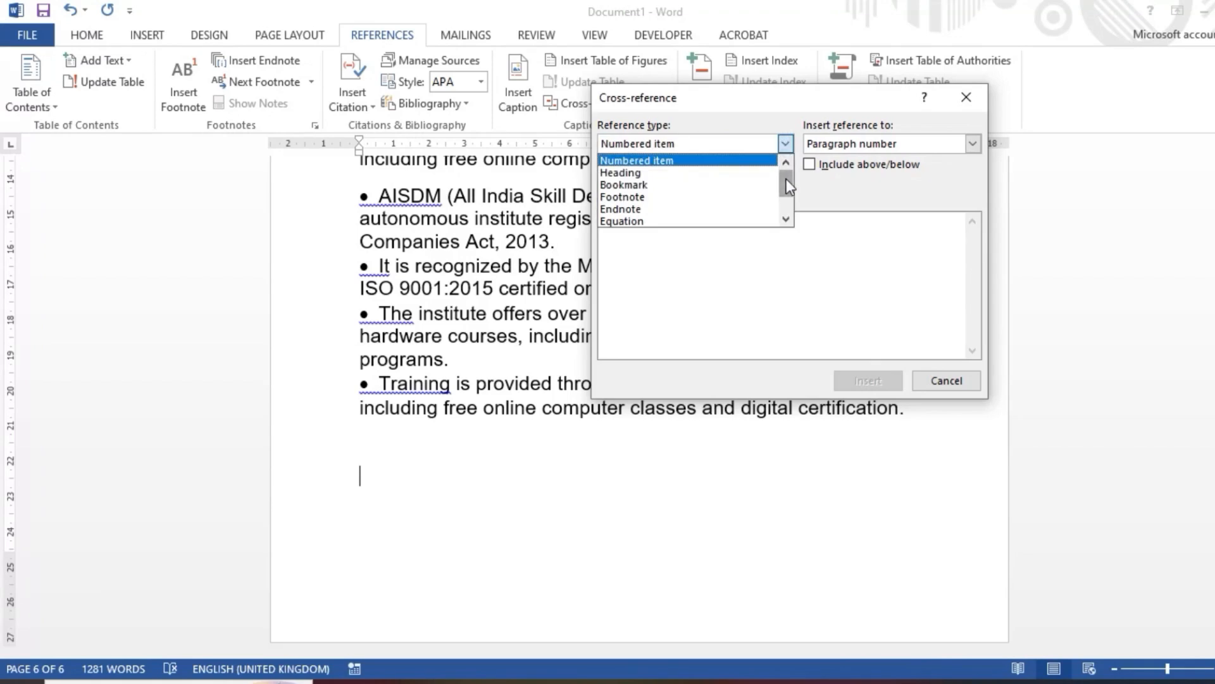
pyautogui.scroll(-2, 712, 183)
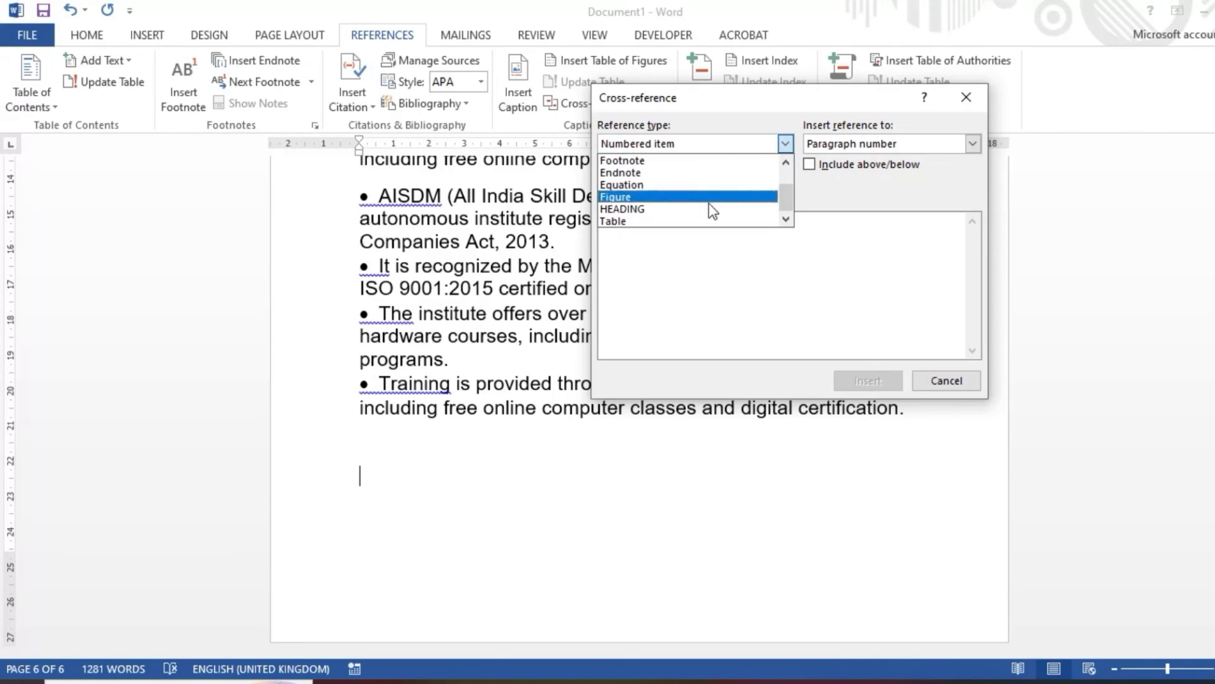
pyautogui.click(627, 208)
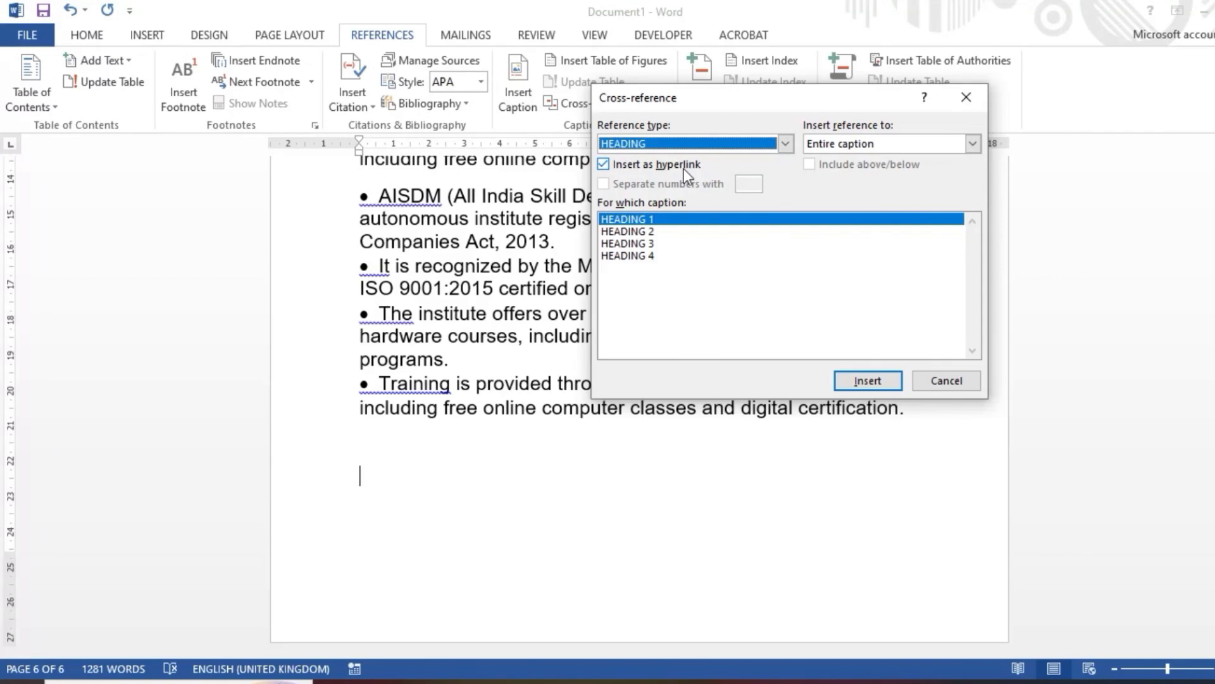
pyautogui.click(874, 381)
# Step: Insert hyperlinked cross-references to the HEADING 2, HEADING 3 and HEADING 4 captions after the HEADING 1 reference
pyautogui.click(636, 232)
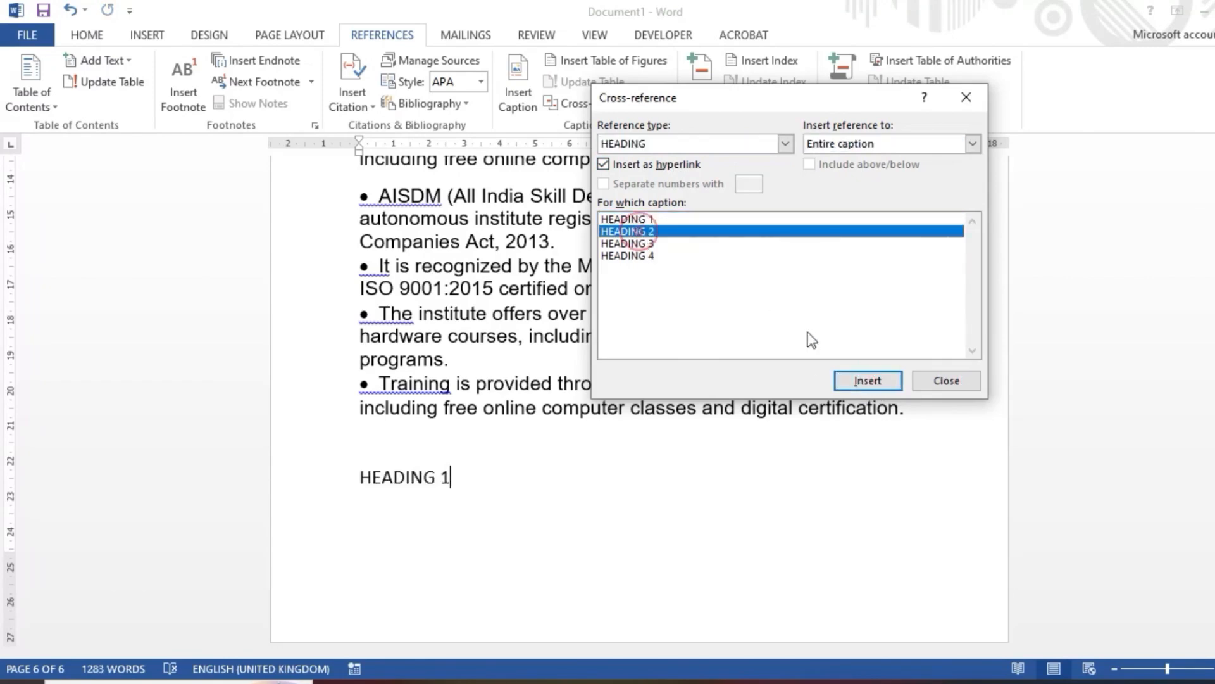
pyautogui.click(862, 382)
pyautogui.click(633, 244)
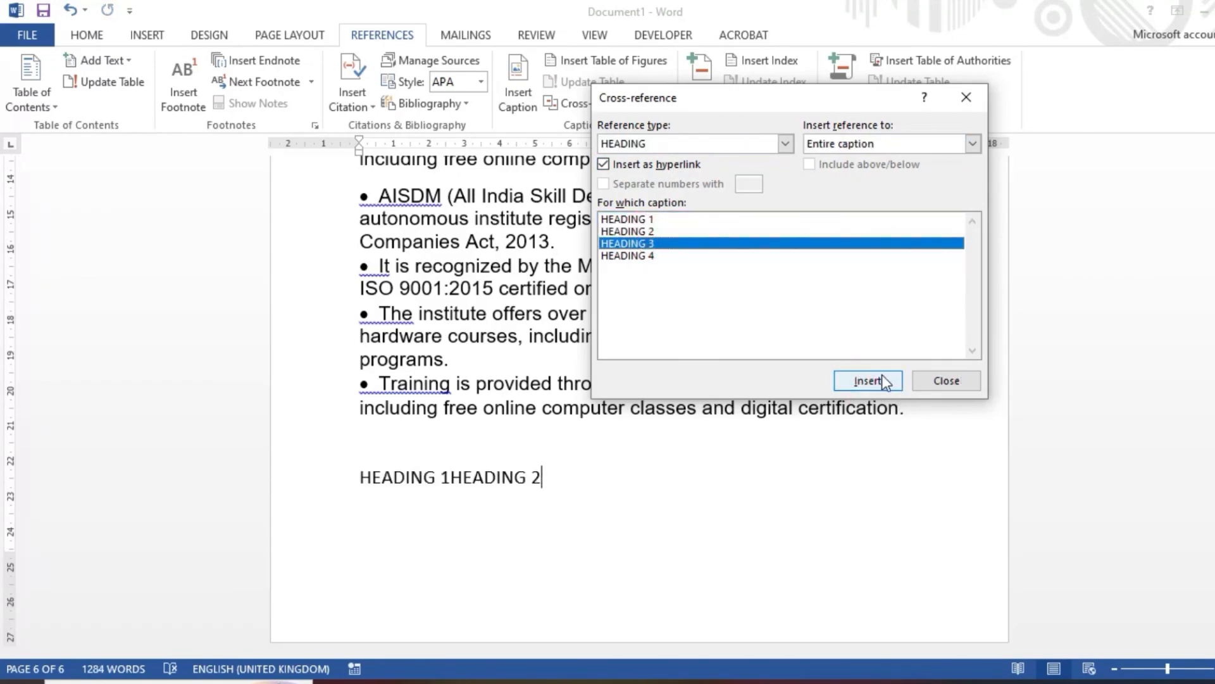
pyautogui.click(882, 377)
pyautogui.click(636, 256)
pyautogui.click(883, 380)
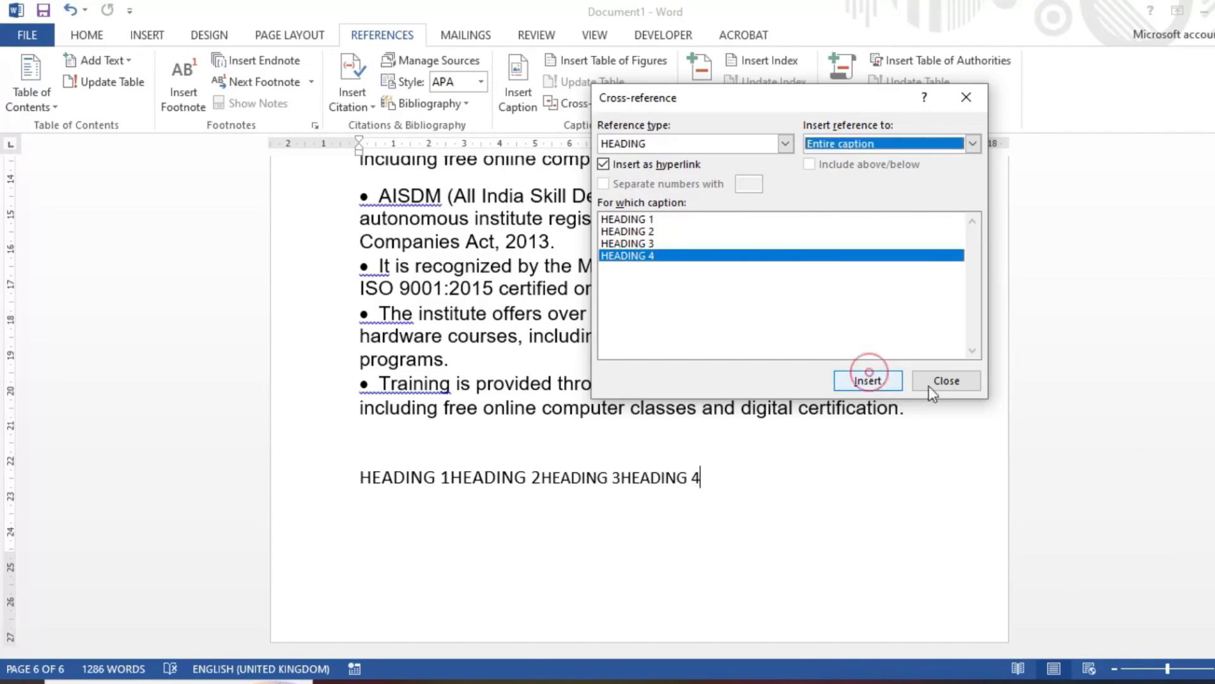
pyautogui.click(950, 382)
# Step: Split the run-together cross-references so that HEADING 1, HEADING 2, HEADING 3 and HEADING 4 each stand on their own line
pyautogui.click(445, 476)
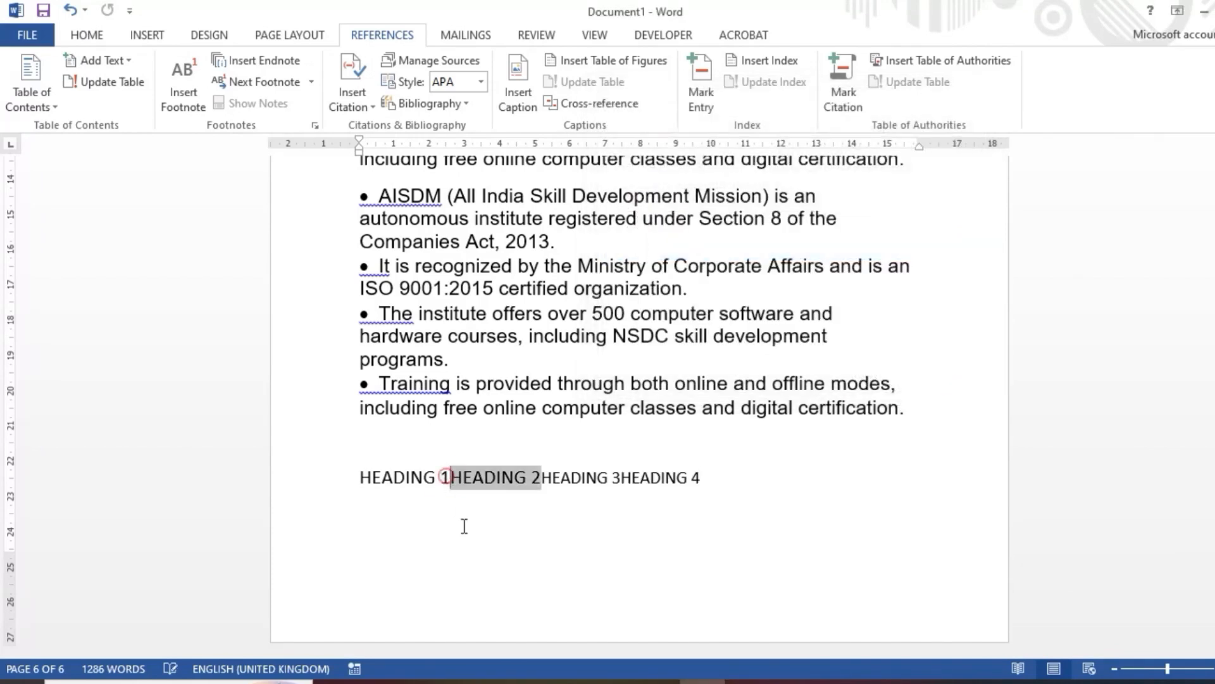
pyautogui.press('Return')
pyautogui.click(449, 513)
pyautogui.press('Return')
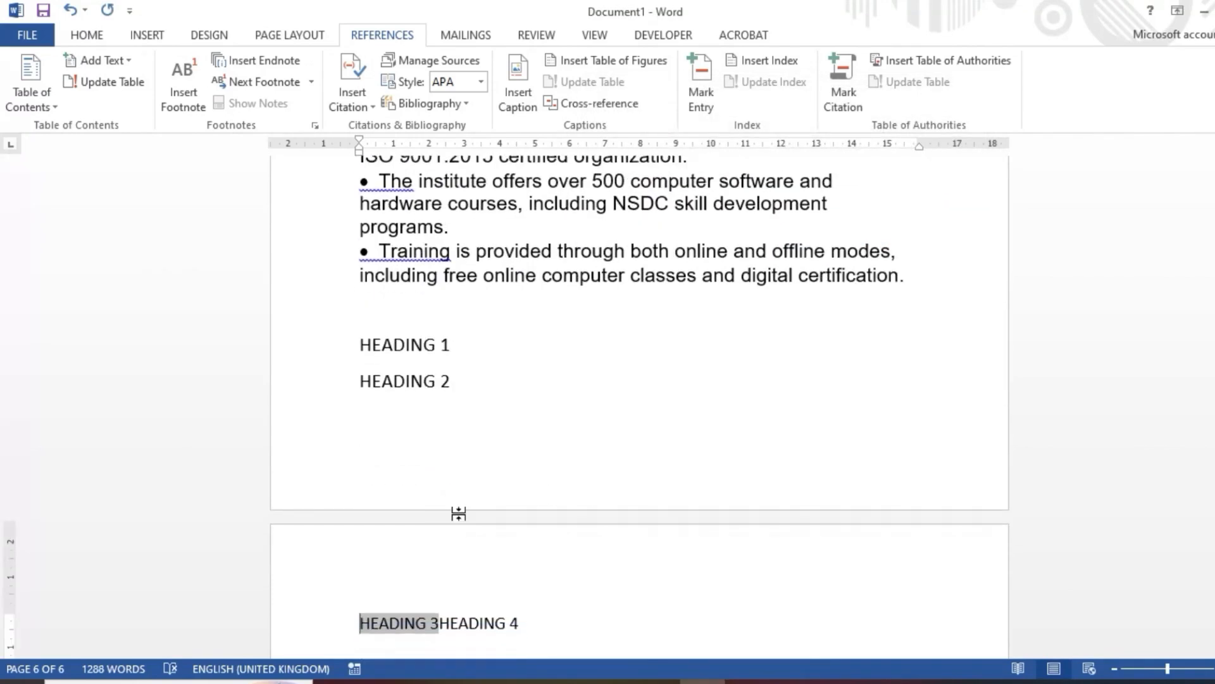
pyautogui.scroll(-1, 494, 529)
pyautogui.click(513, 532)
pyautogui.press('Return')
pyautogui.click(525, 557)
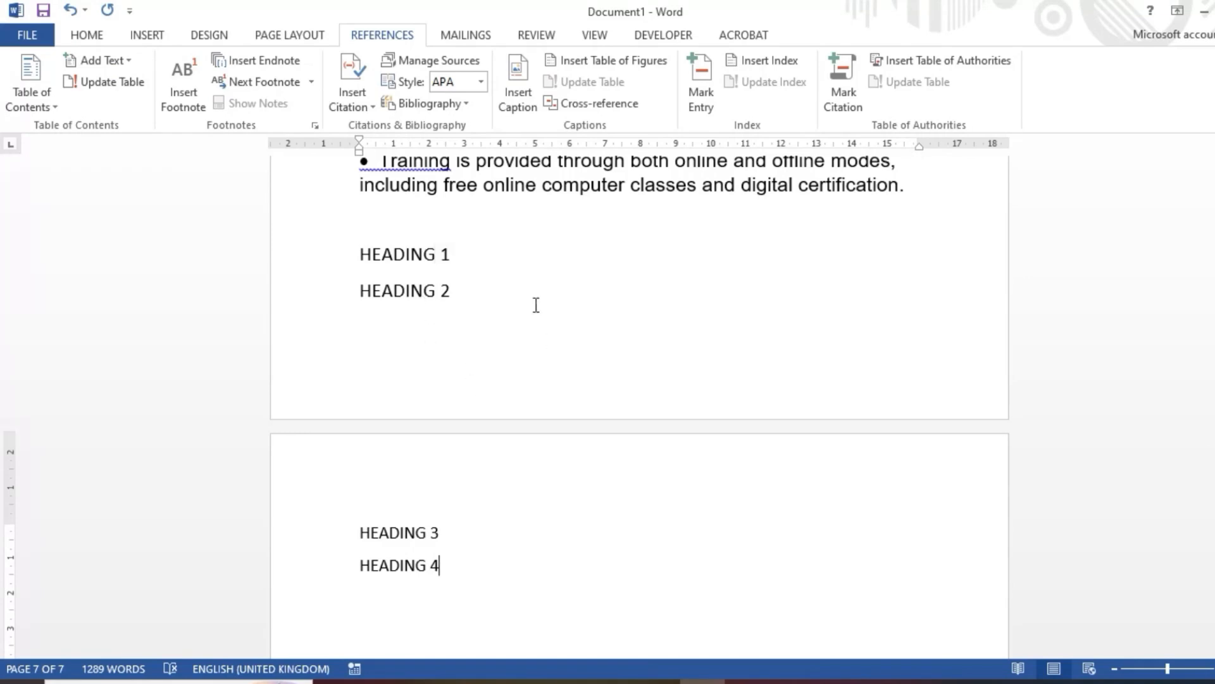
# Step: Follow the HEADING 2 cross-reference to its caption twice, returning to the reference list at the document's end in between
pyautogui.keyDown('ctrl'); pyautogui.click(394, 296); pyautogui.keyUp('ctrl')
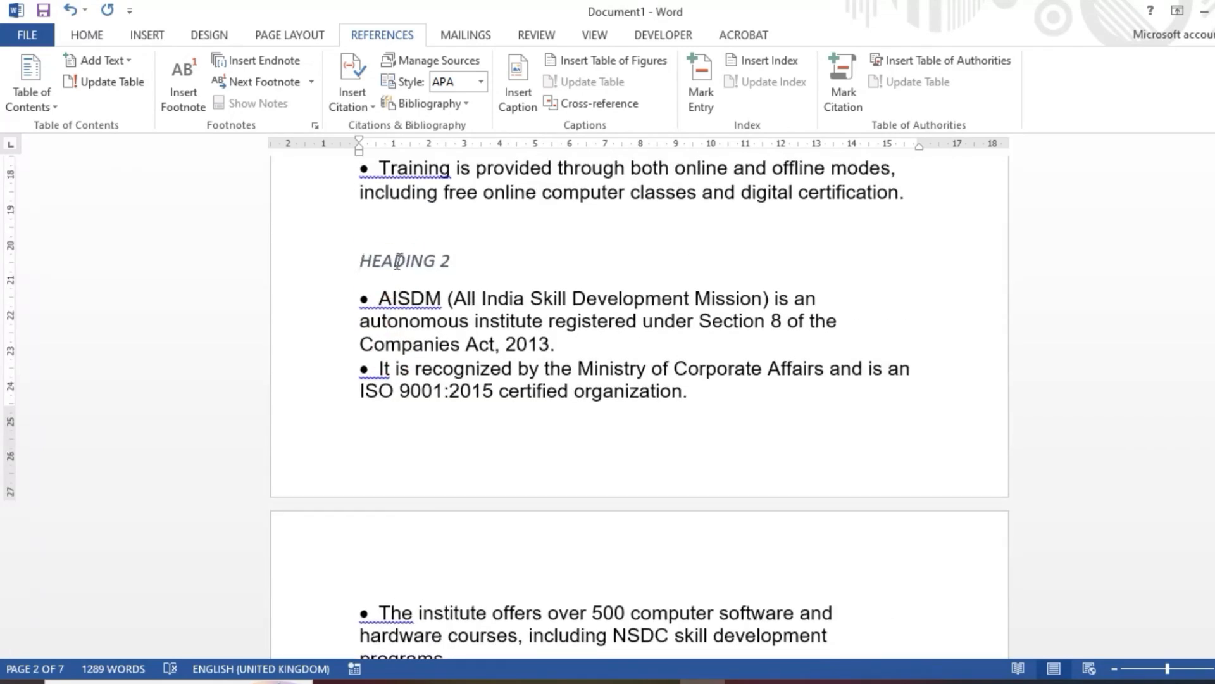
pyautogui.press('Down')
pyautogui.press('Down')
pyautogui.press('Down')
pyautogui.press('Down')
pyautogui.moveTo(1214, 283); pyautogui.dragTo(1213, 589)
pyautogui.scroll(1, 629, 367)
pyautogui.scroll(5, 629, 367)
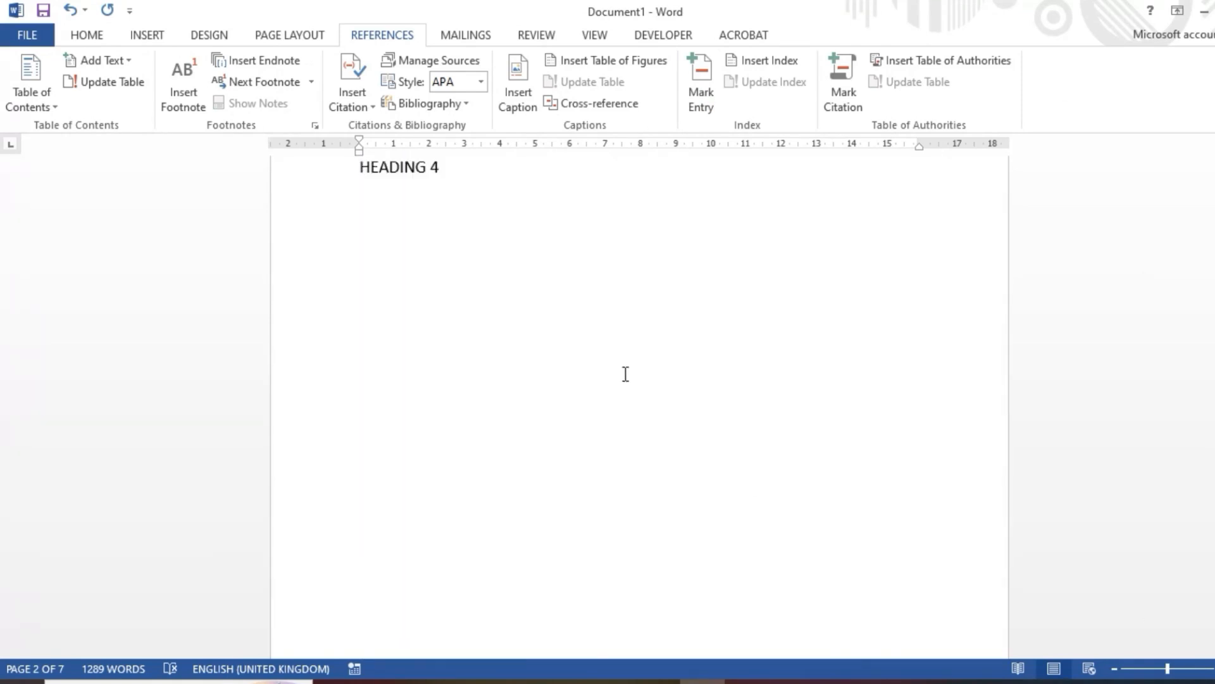
pyautogui.scroll(3, 406, 265)
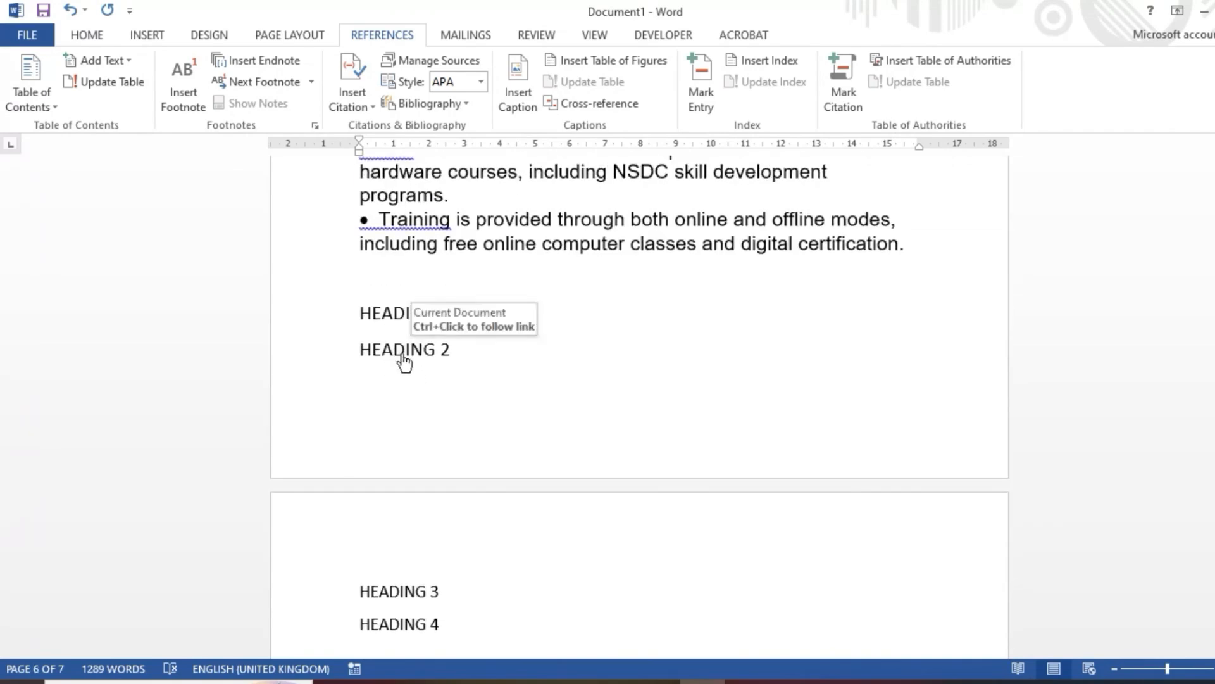
pyautogui.keyDown('ctrl'); pyautogui.click(404, 355); pyautogui.keyUp('ctrl')
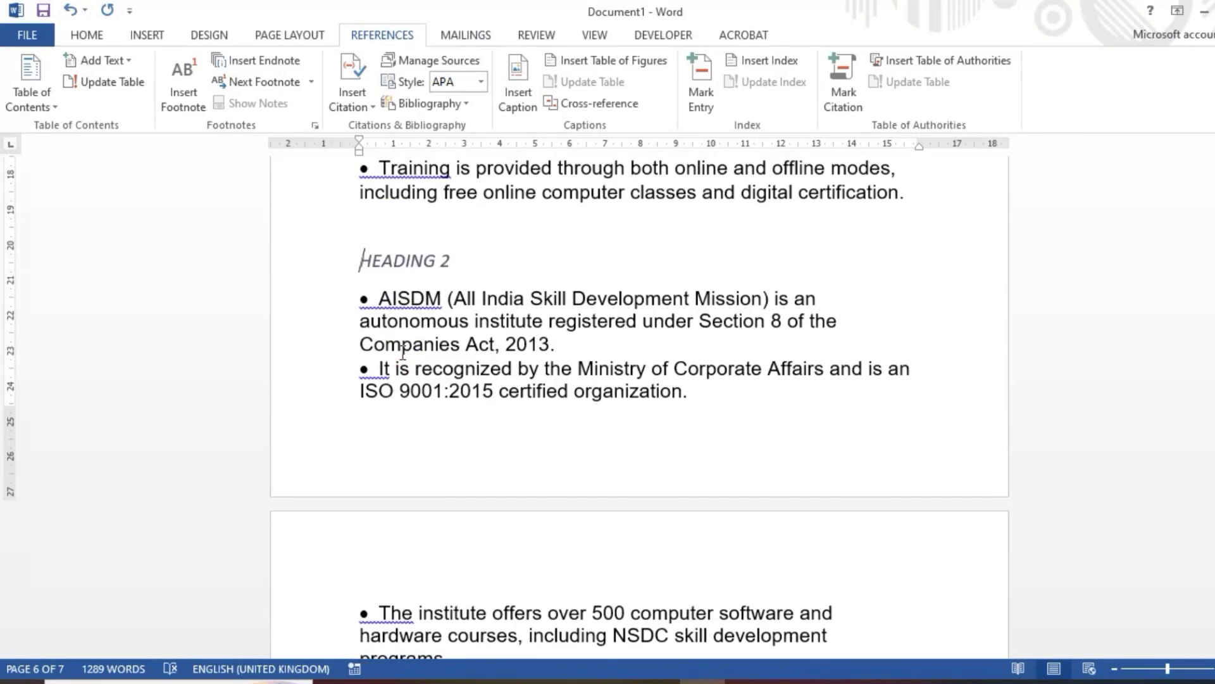